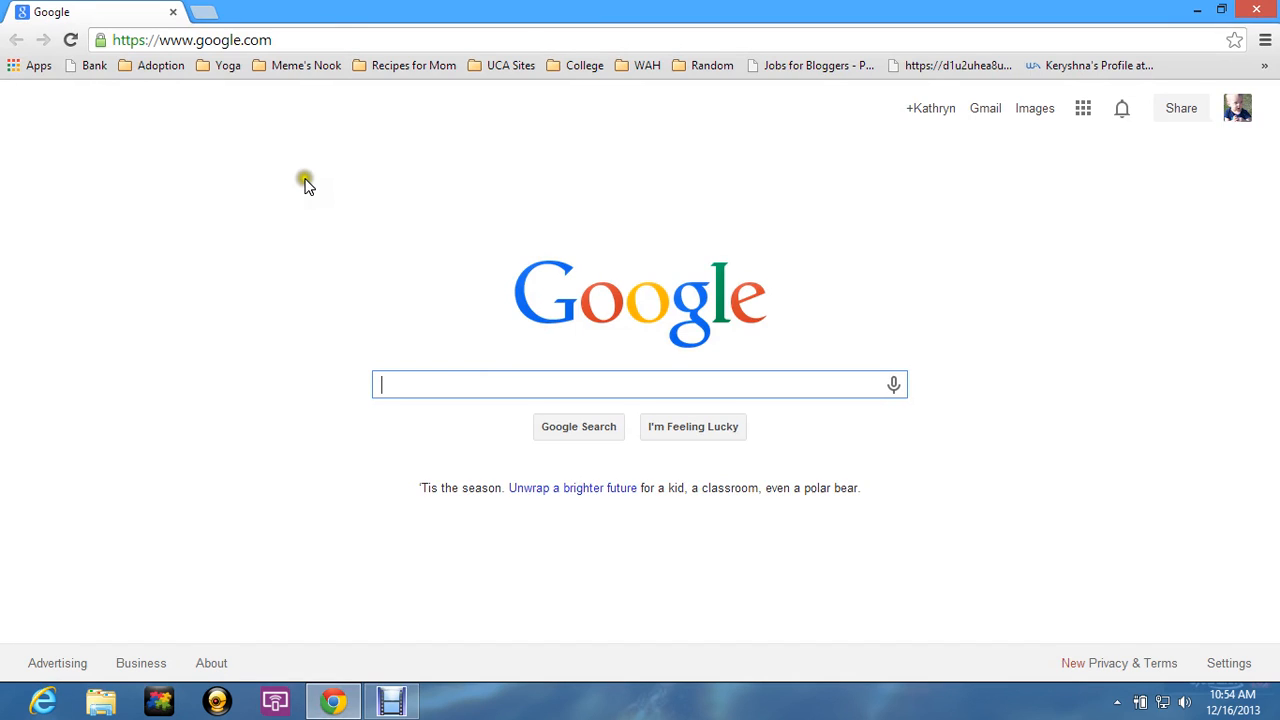
# Go to gimp.org and open its Downloads page at the GIMP for Windows section
pyautogui.click(268, 40)
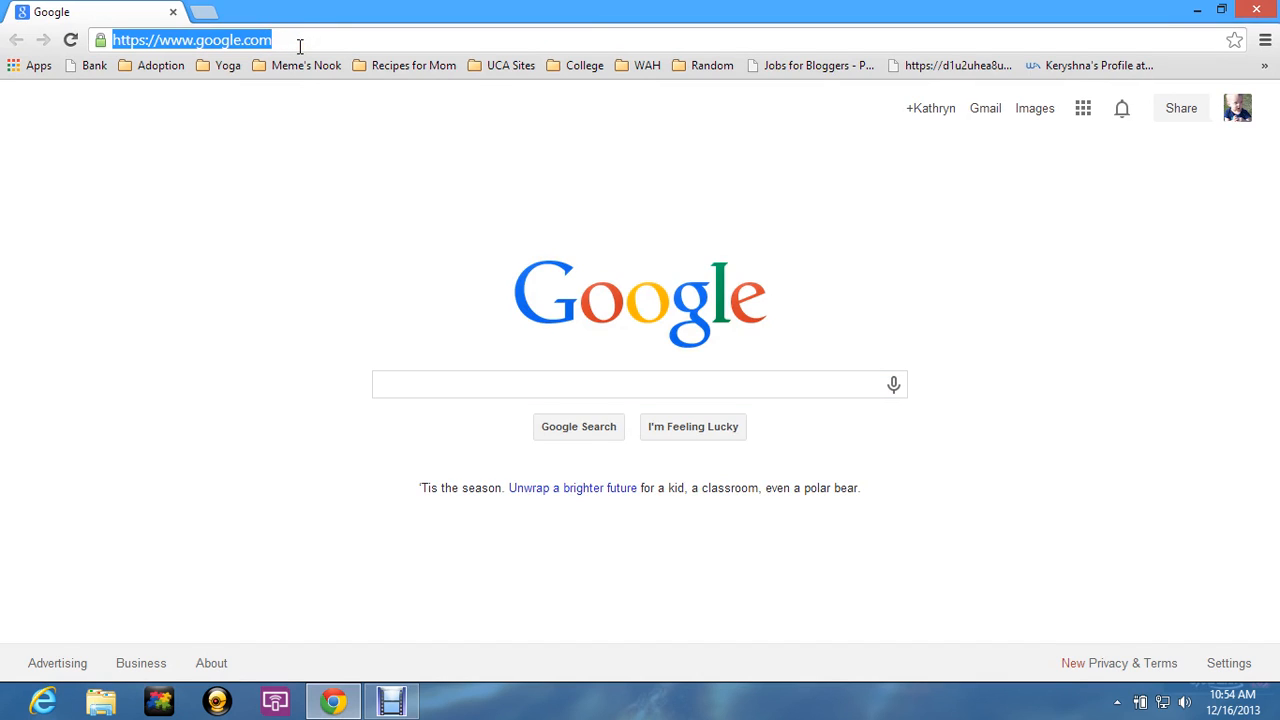
pyautogui.write('gimp.org')
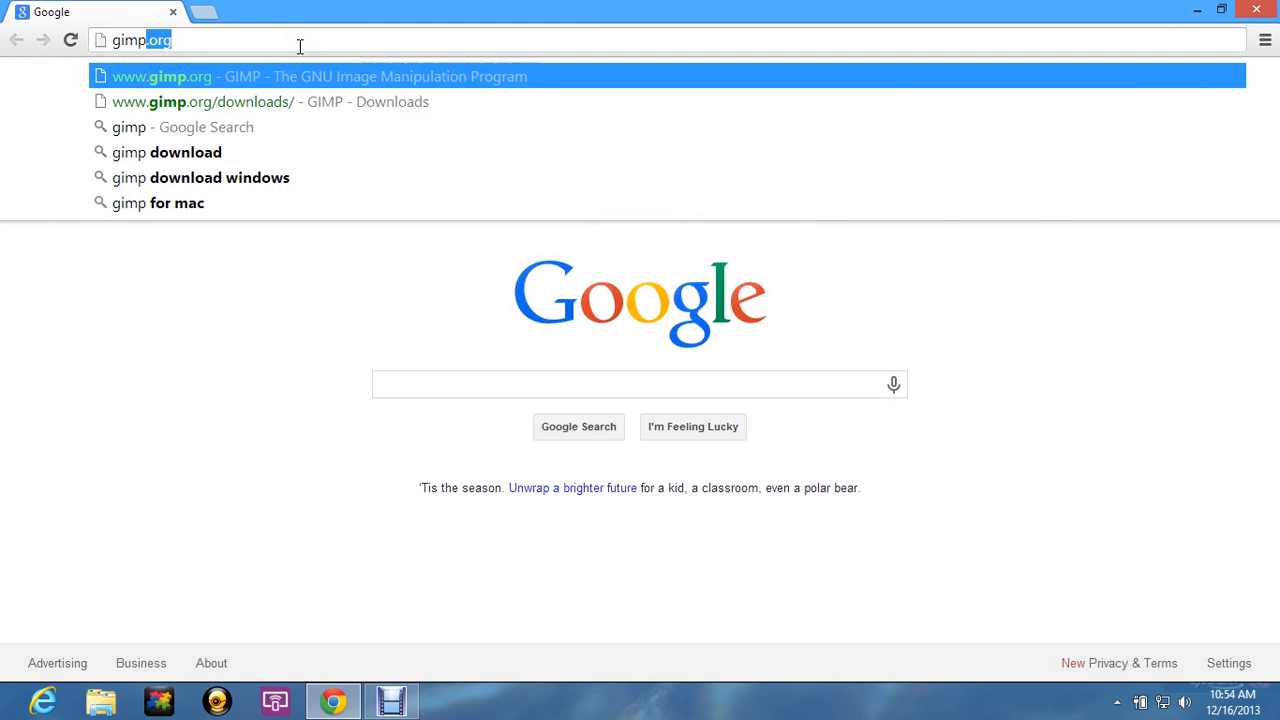
pyautogui.press('Return')
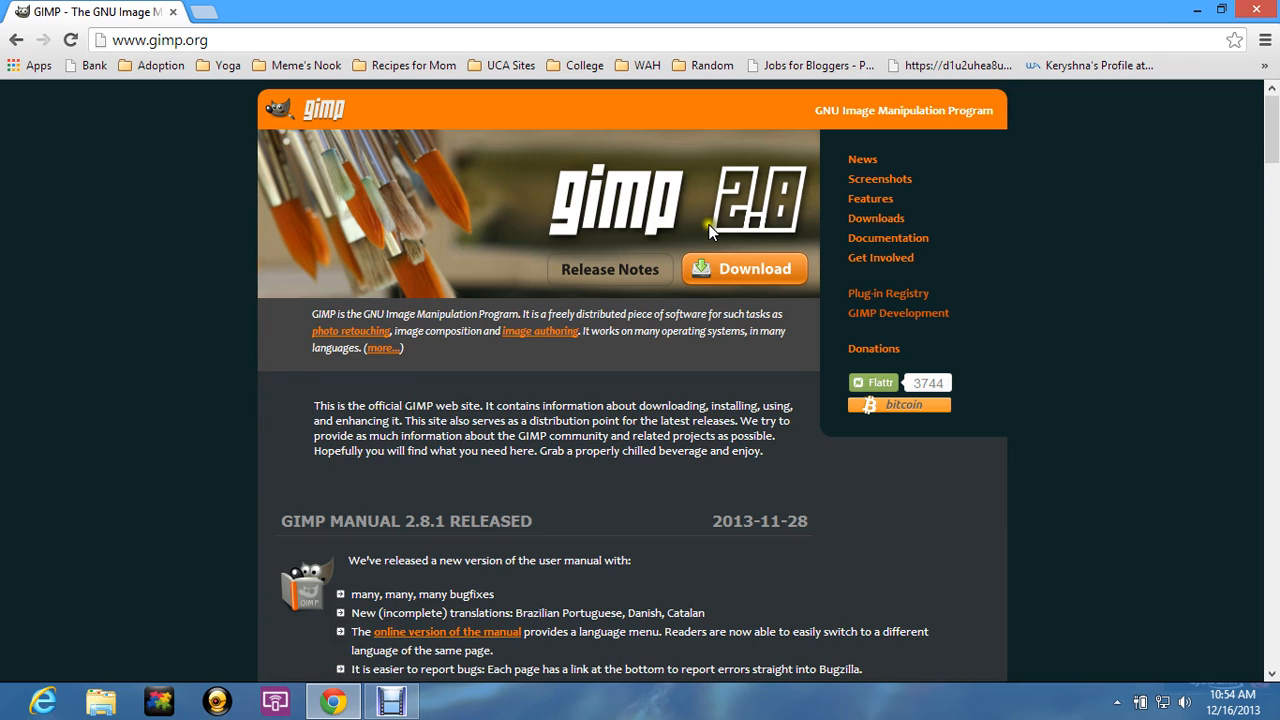
pyautogui.click(762, 269)
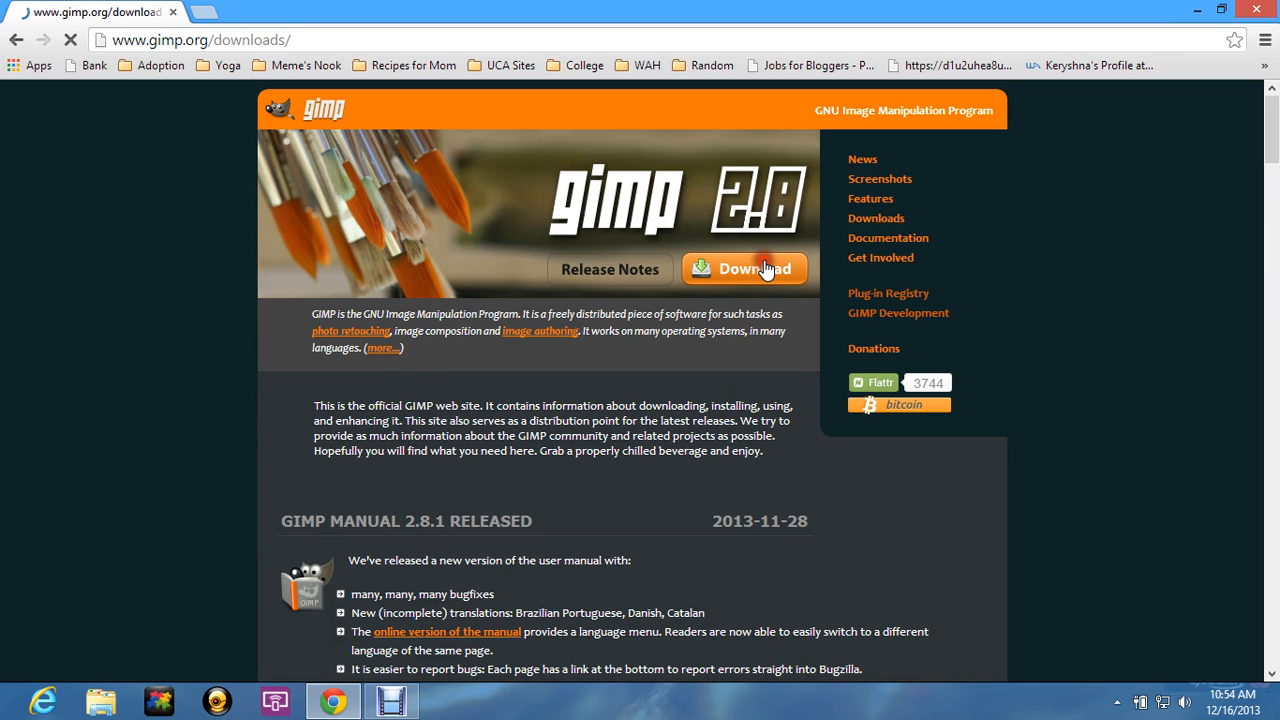
pyautogui.scroll(-2, 606, 407)
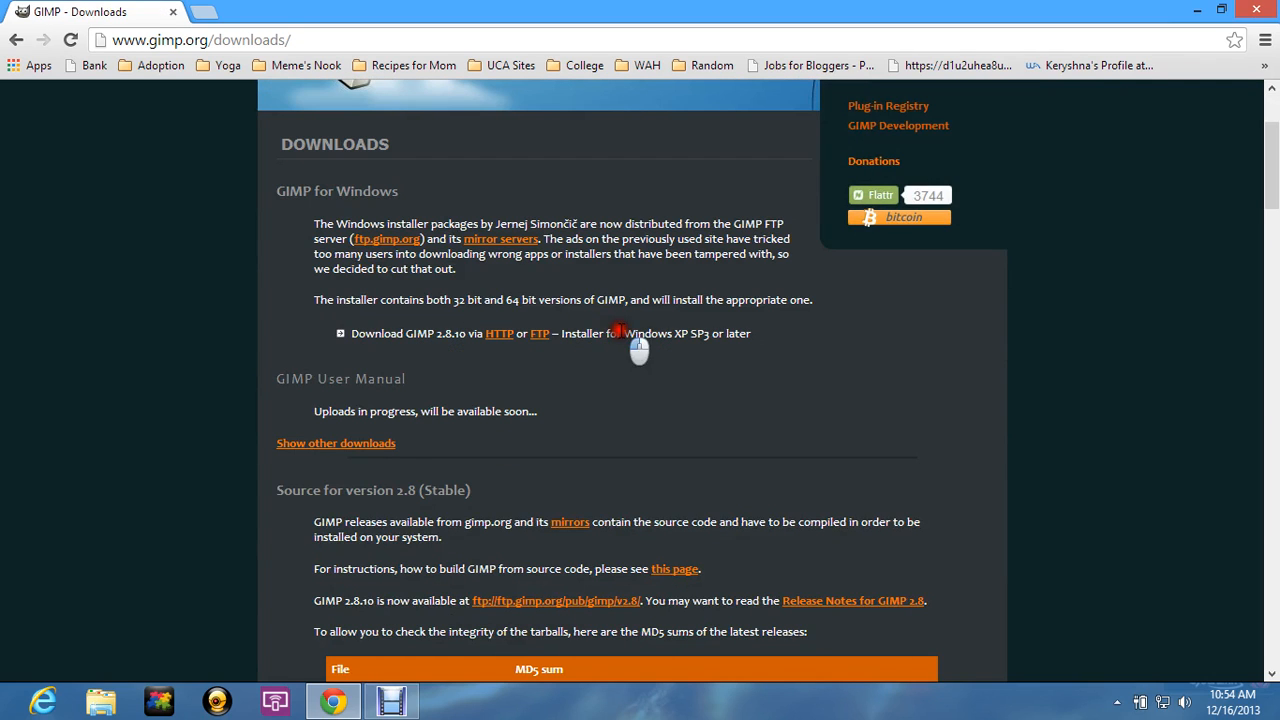
# Highlight the Windows installer line and start downloading GIMP 2.8.10 via HTTP
pyautogui.moveTo(620, 332)
pyautogui.mouseDown()
pyautogui.moveTo(694, 333)
pyautogui.moveTo(745, 356)
pyautogui.moveTo(723, 354)
pyautogui.mouseUp()
pyautogui.click(698, 334)
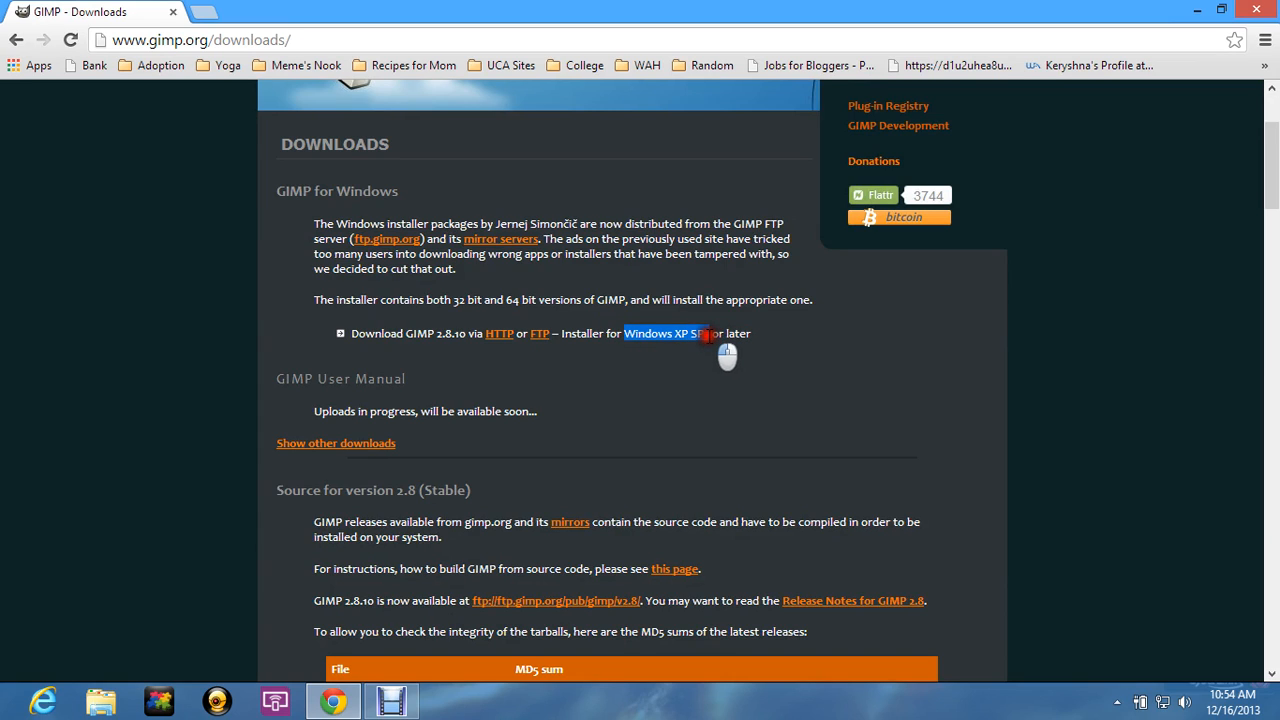
pyautogui.moveTo(622, 334); pyautogui.dragTo(712, 336)
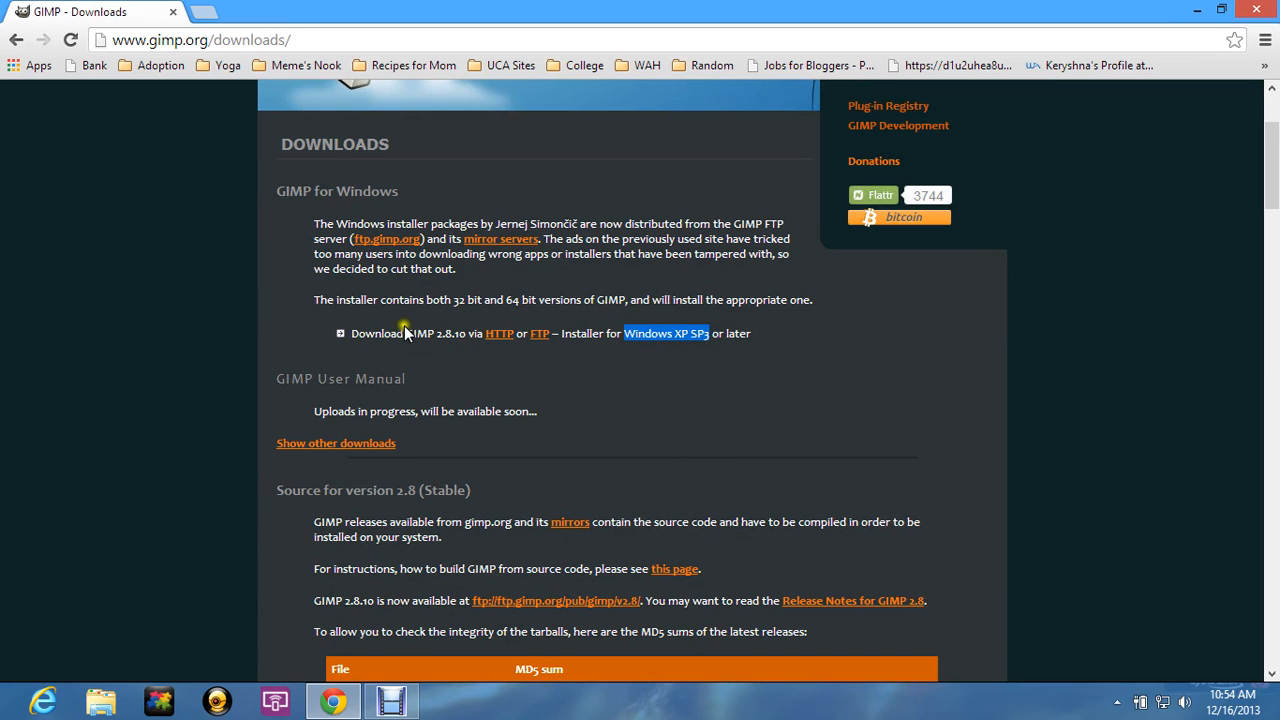
pyautogui.moveTo(352, 333); pyautogui.dragTo(760, 334)
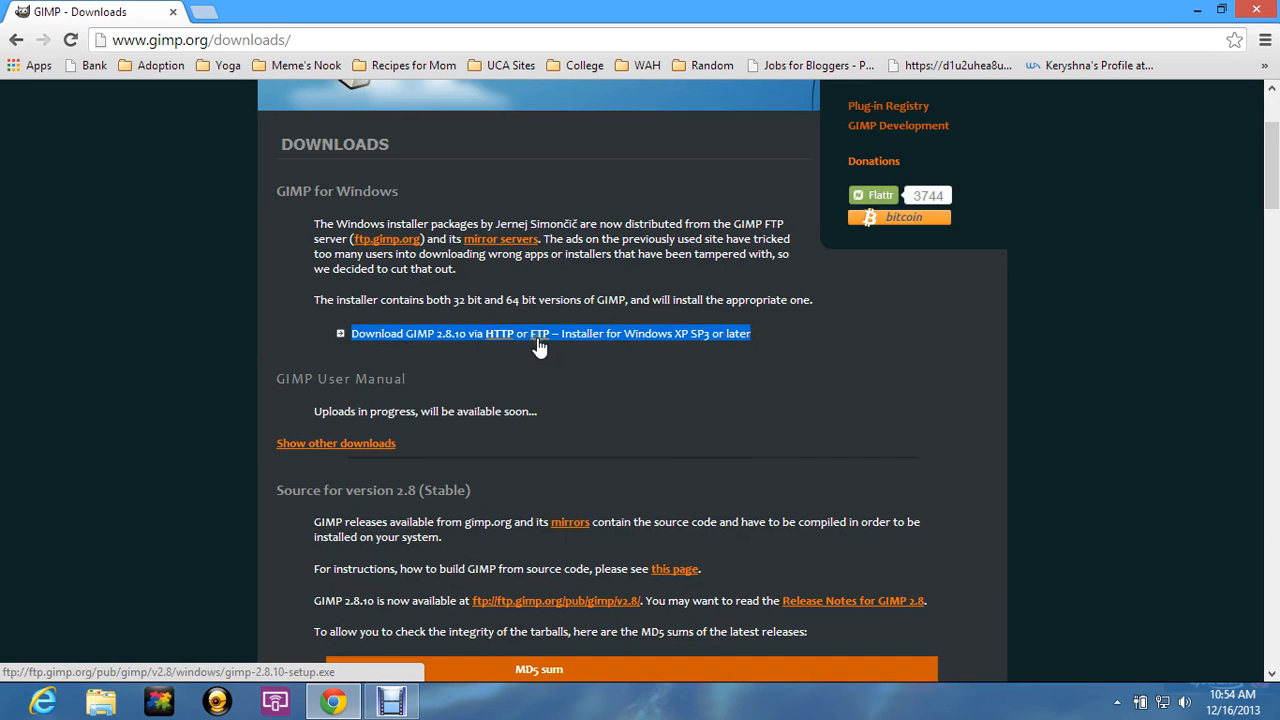
pyautogui.click(496, 333)
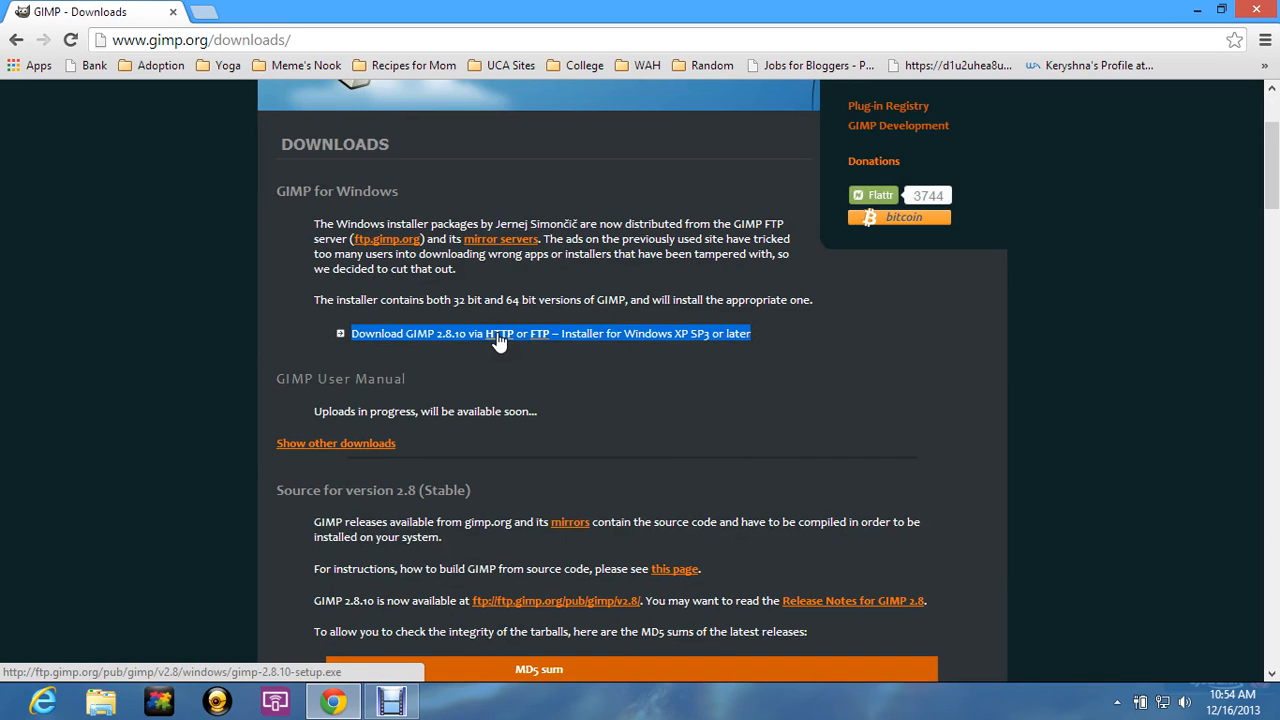
pyautogui.click(496, 335)
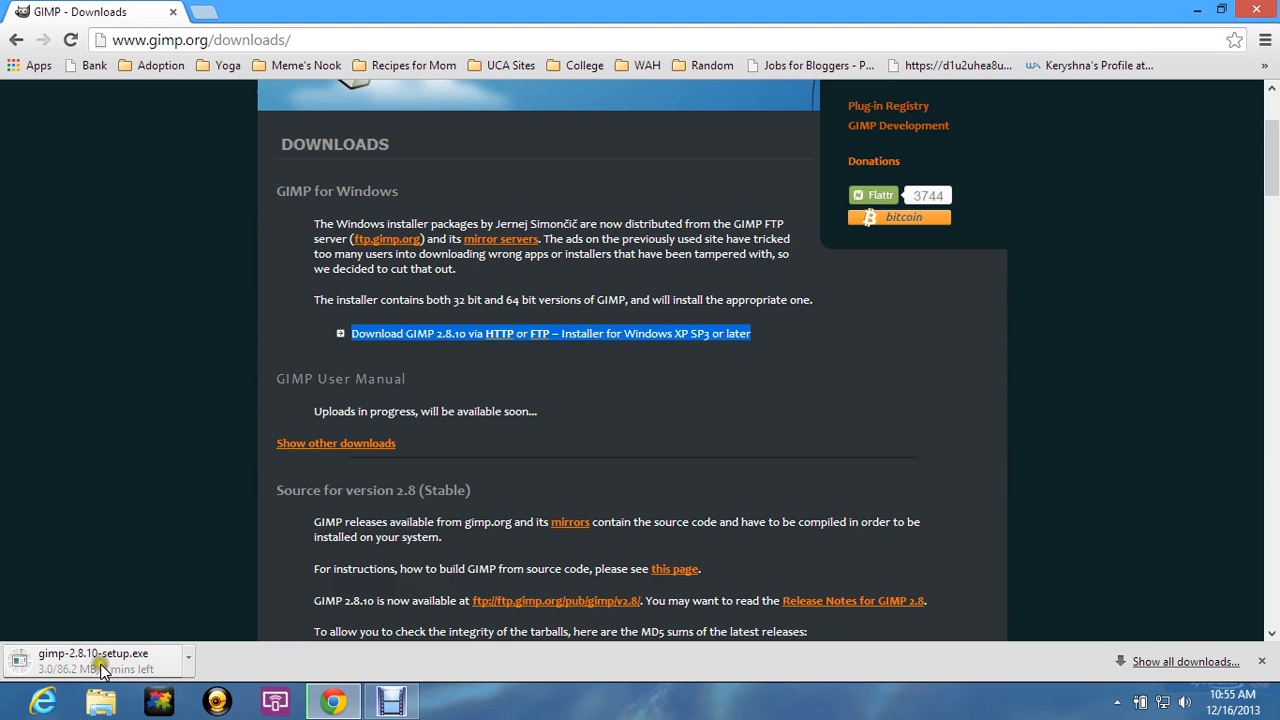
# Dismiss the download bar and exit Chrome, cancelling the installer download in progress
pyautogui.click(470, 316)
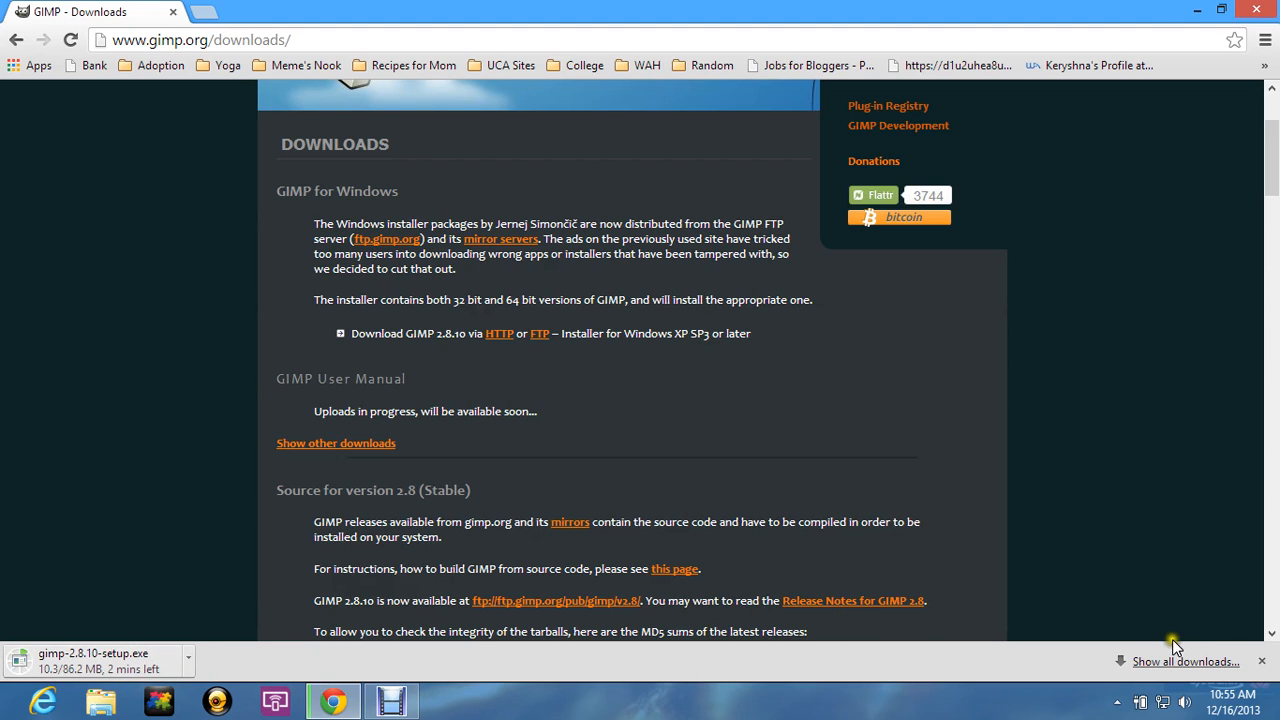
pyautogui.click(1264, 662)
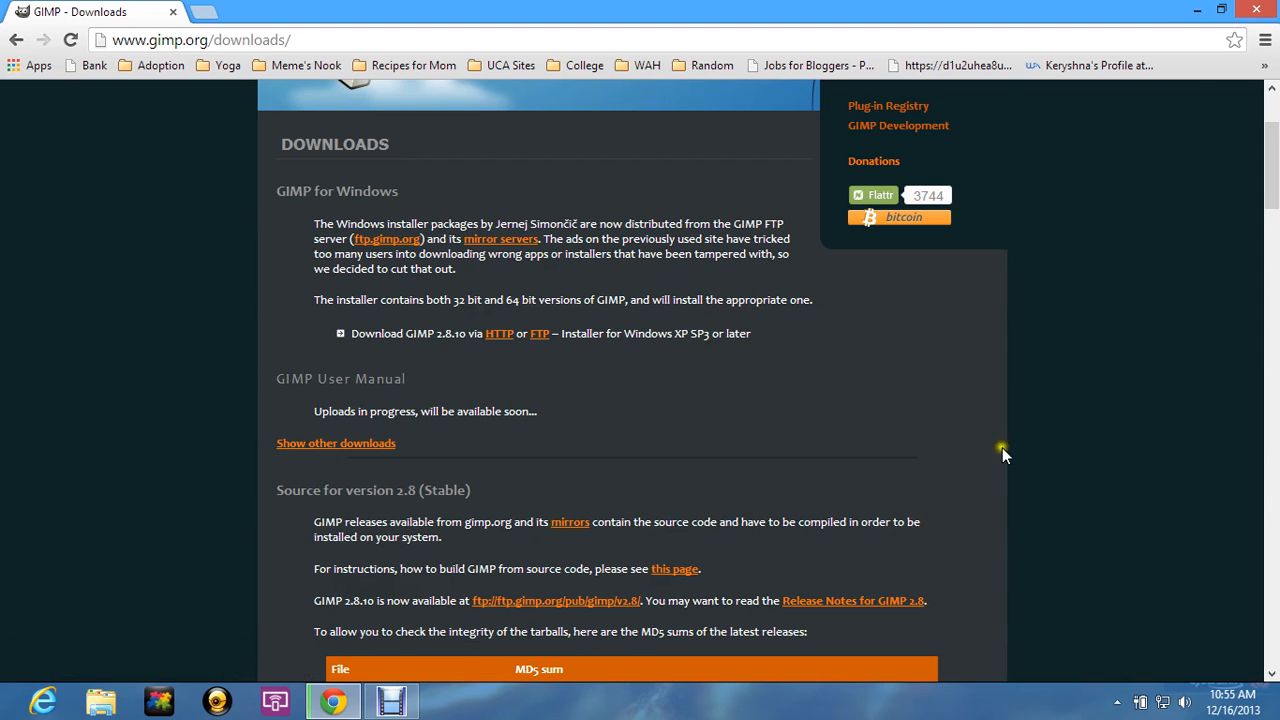
pyautogui.click(1253, 9)
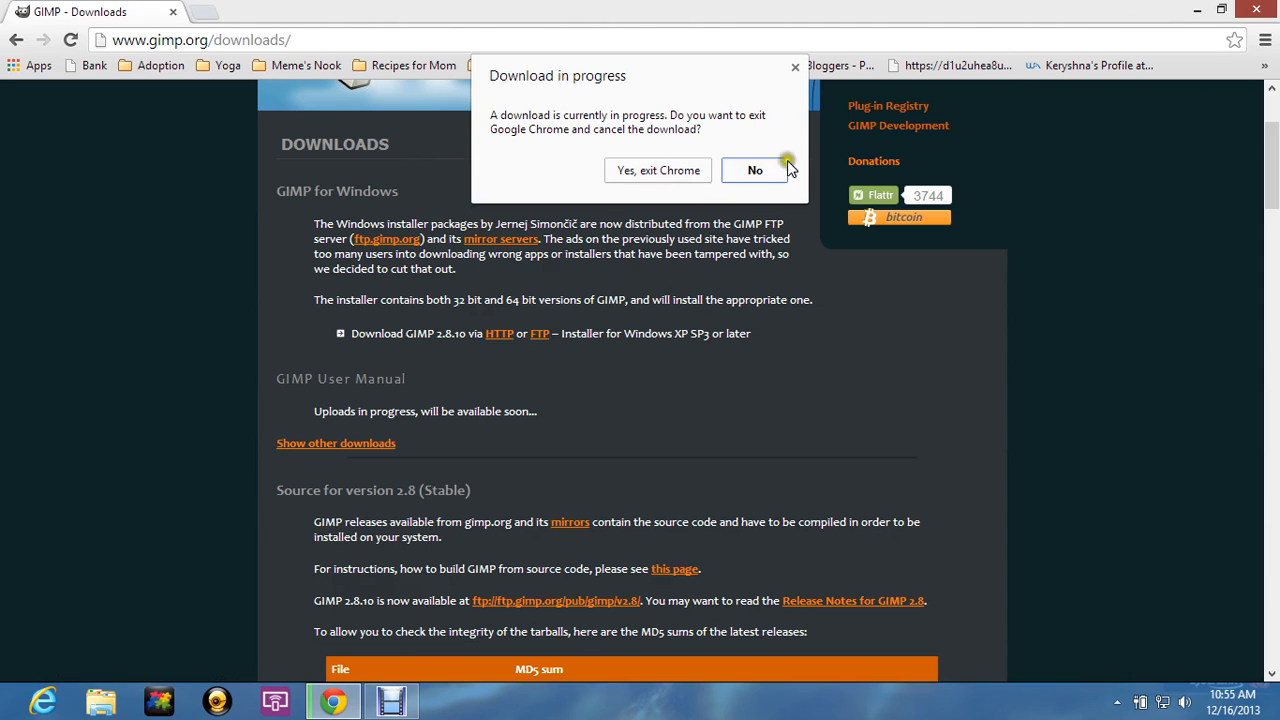
pyautogui.click(650, 172)
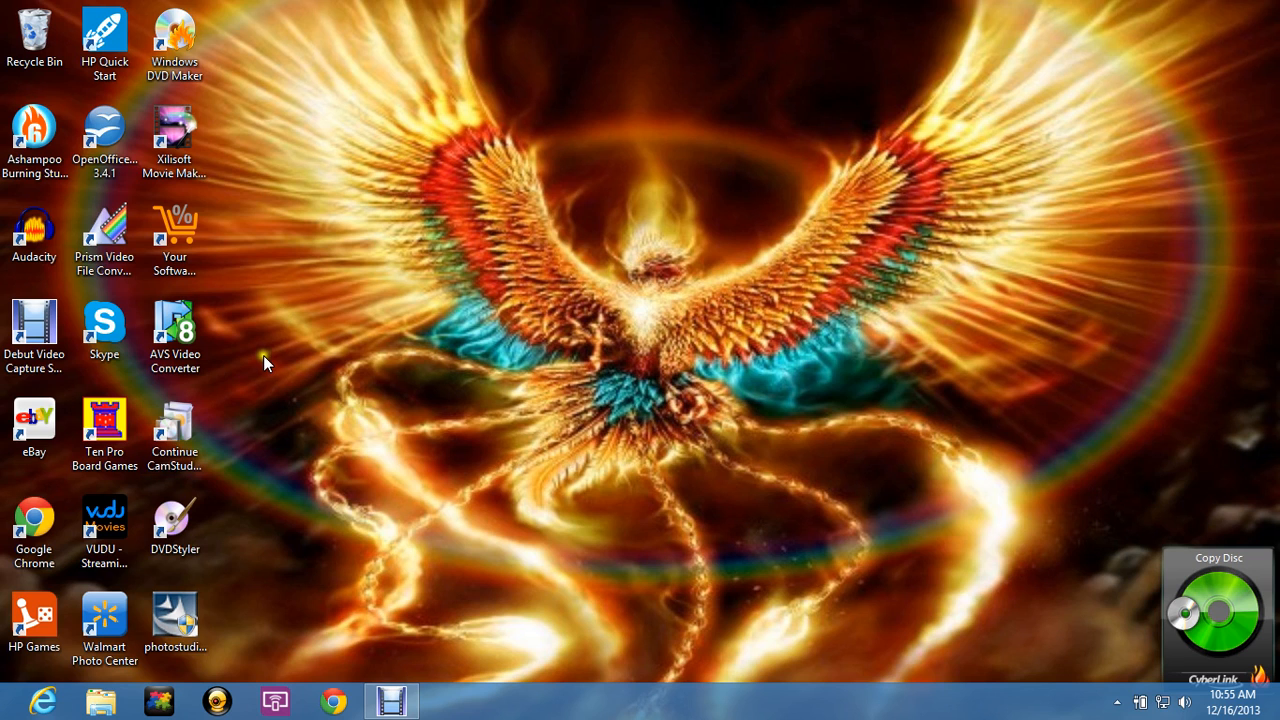
# Launch GIMP 2 and move the Toolbox and Layers docks outward toward the opposite edges of the workspace
pyautogui.press('super')
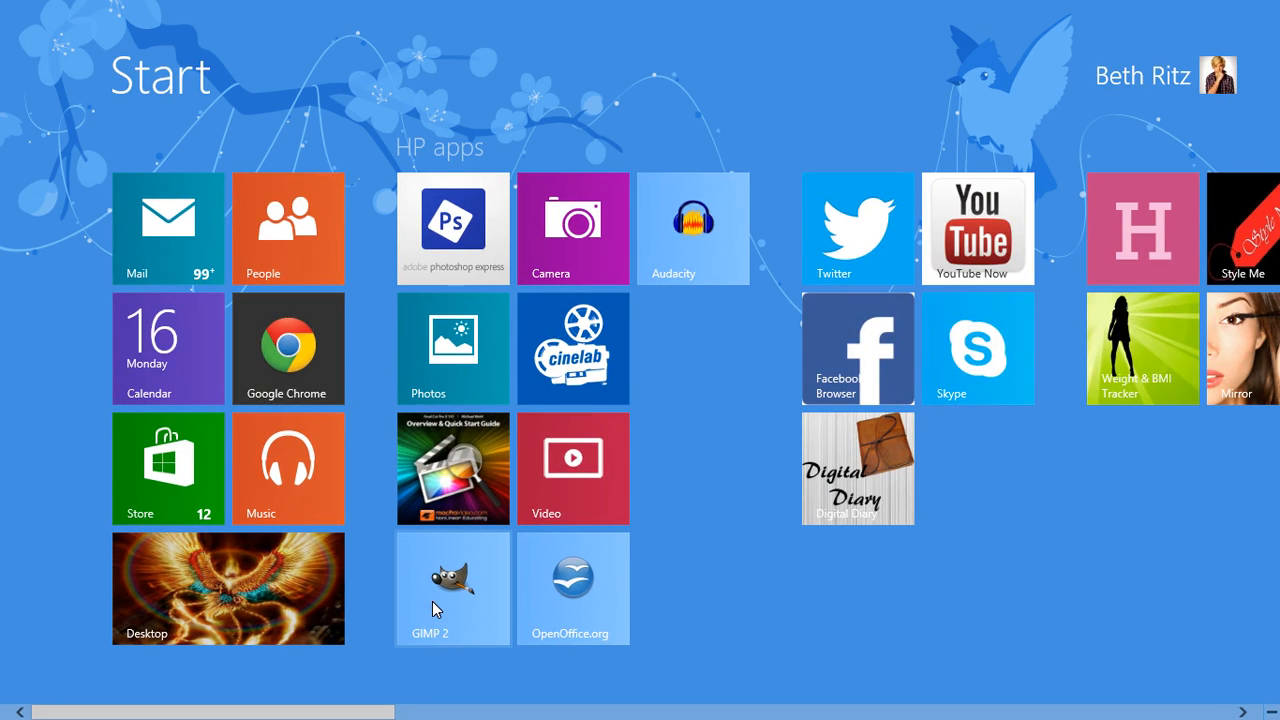
pyautogui.click(407, 616)
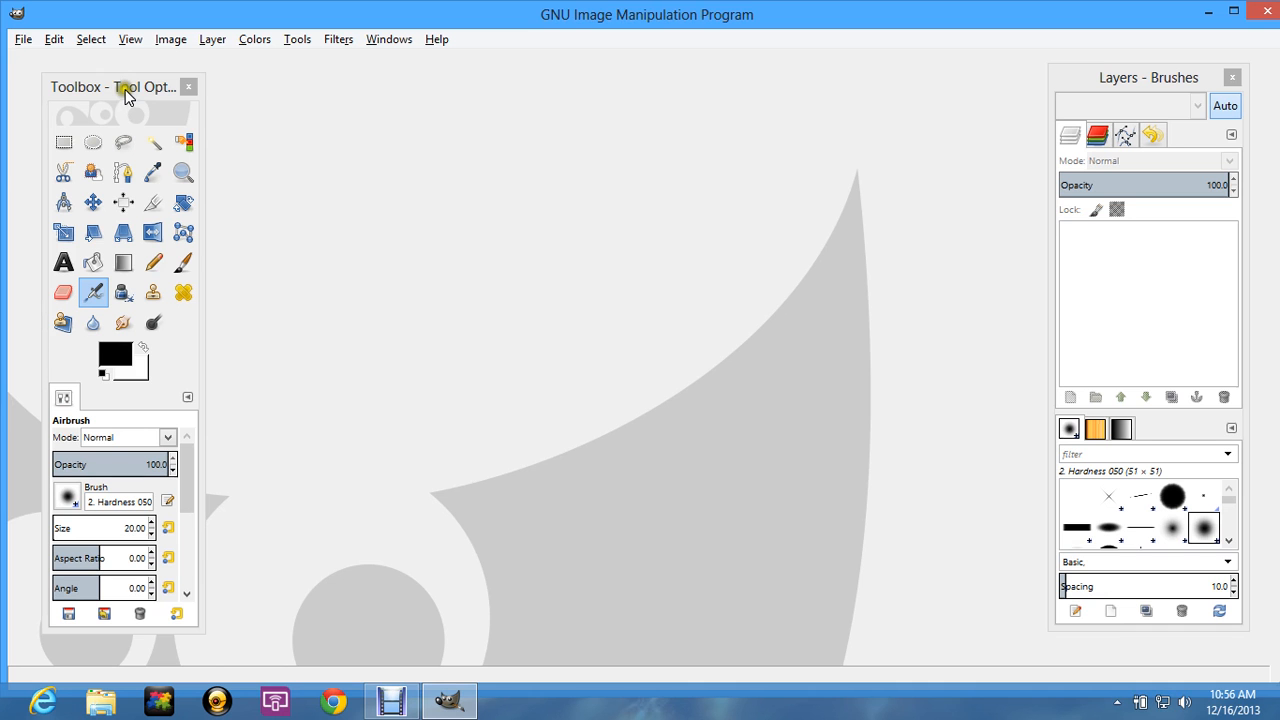
pyautogui.moveTo(125, 95); pyautogui.dragTo(93, 71)
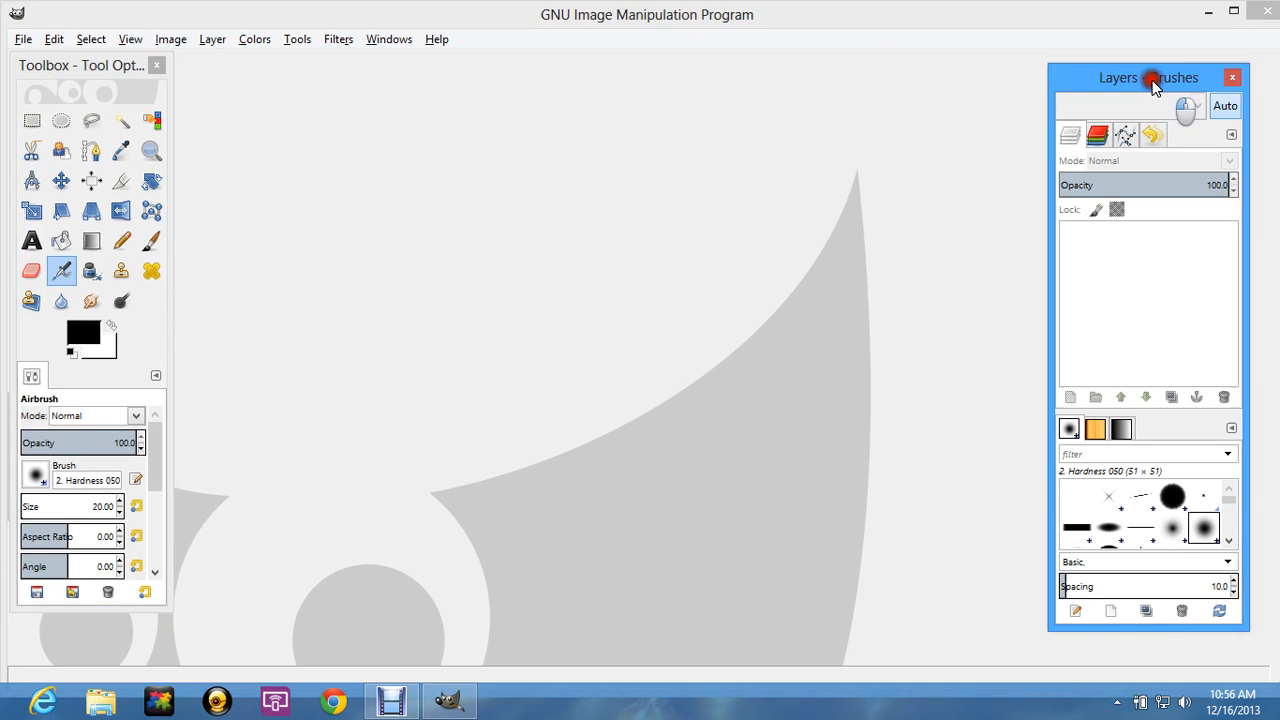
pyautogui.moveTo(1151, 80); pyautogui.dragTo(1180, 70)
pyautogui.click(840, 138)
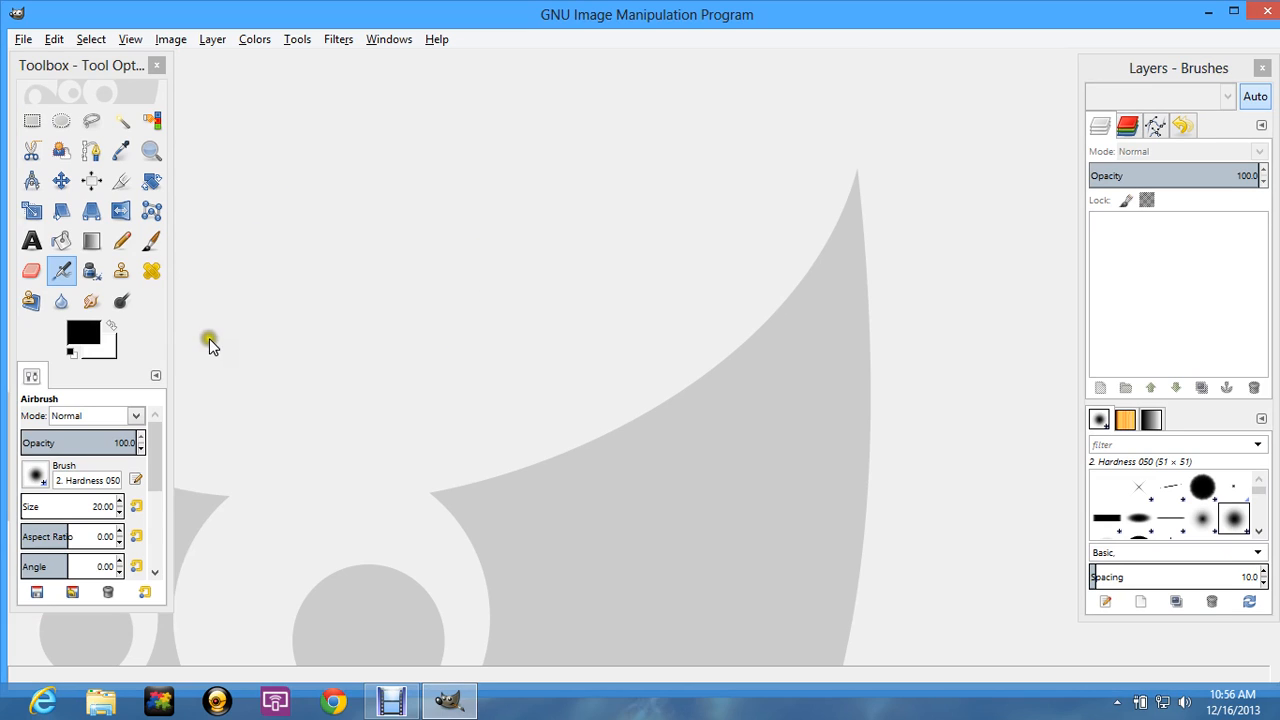
pyautogui.click(43, 68)
pyautogui.click(312, 79)
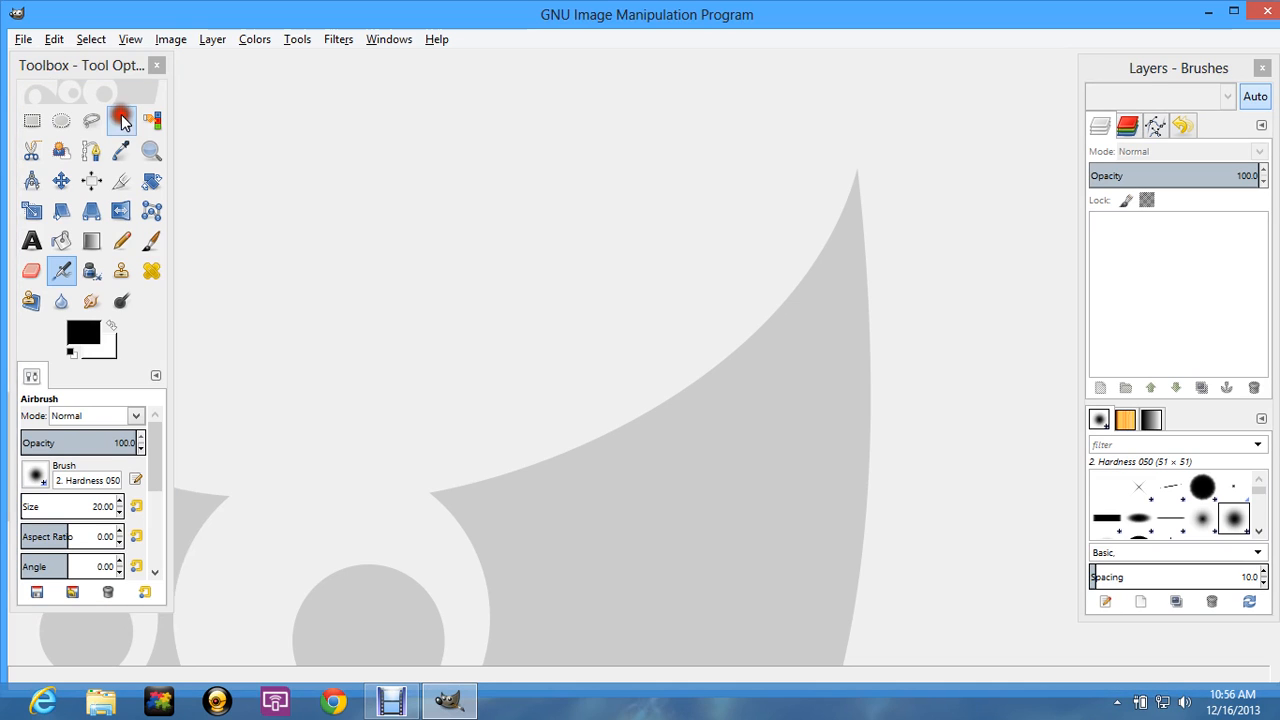
# Start opening an image file and go to the Pictures folder
pyautogui.click(21, 40)
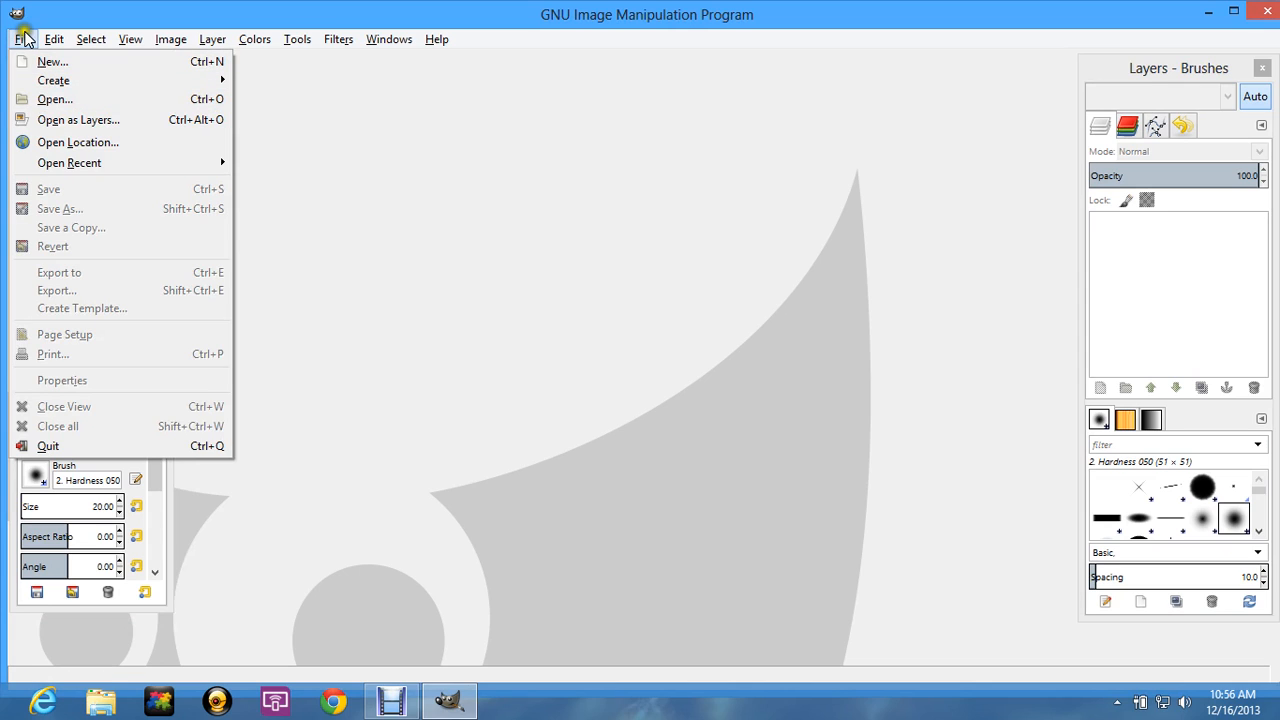
pyautogui.click(25, 42)
pyautogui.click(25, 42)
pyautogui.click(76, 100)
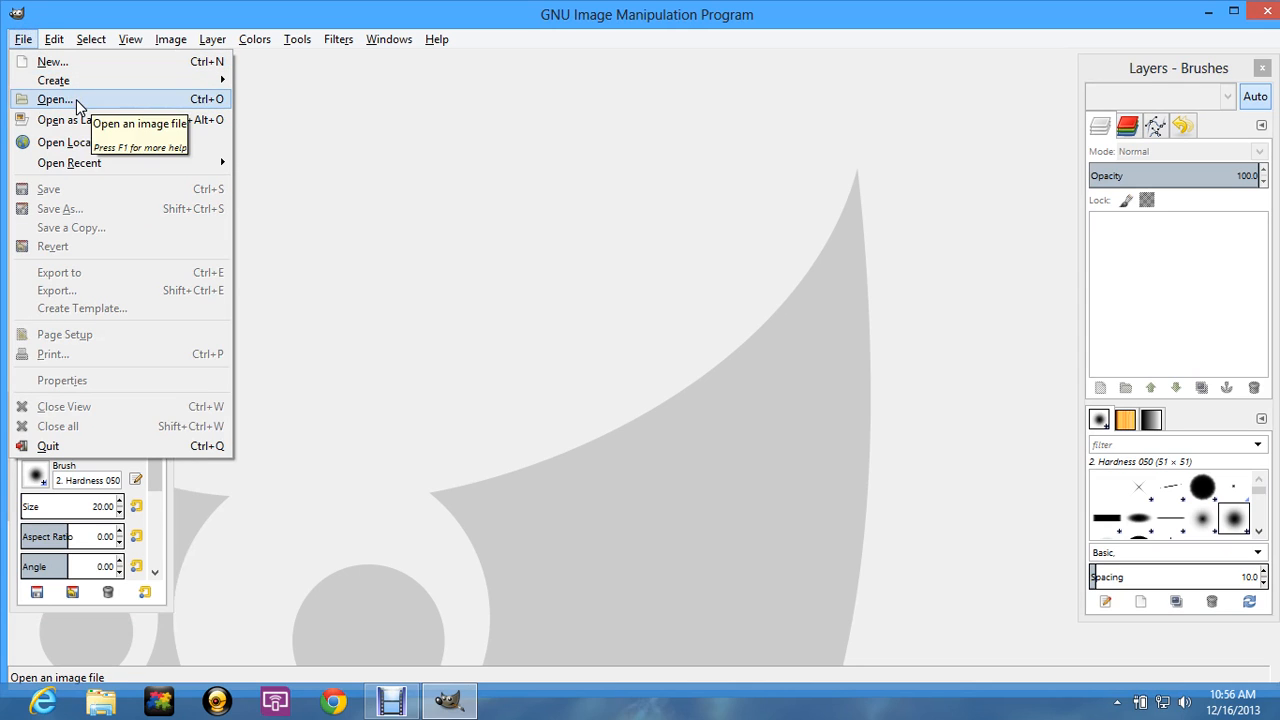
pyautogui.click(76, 100)
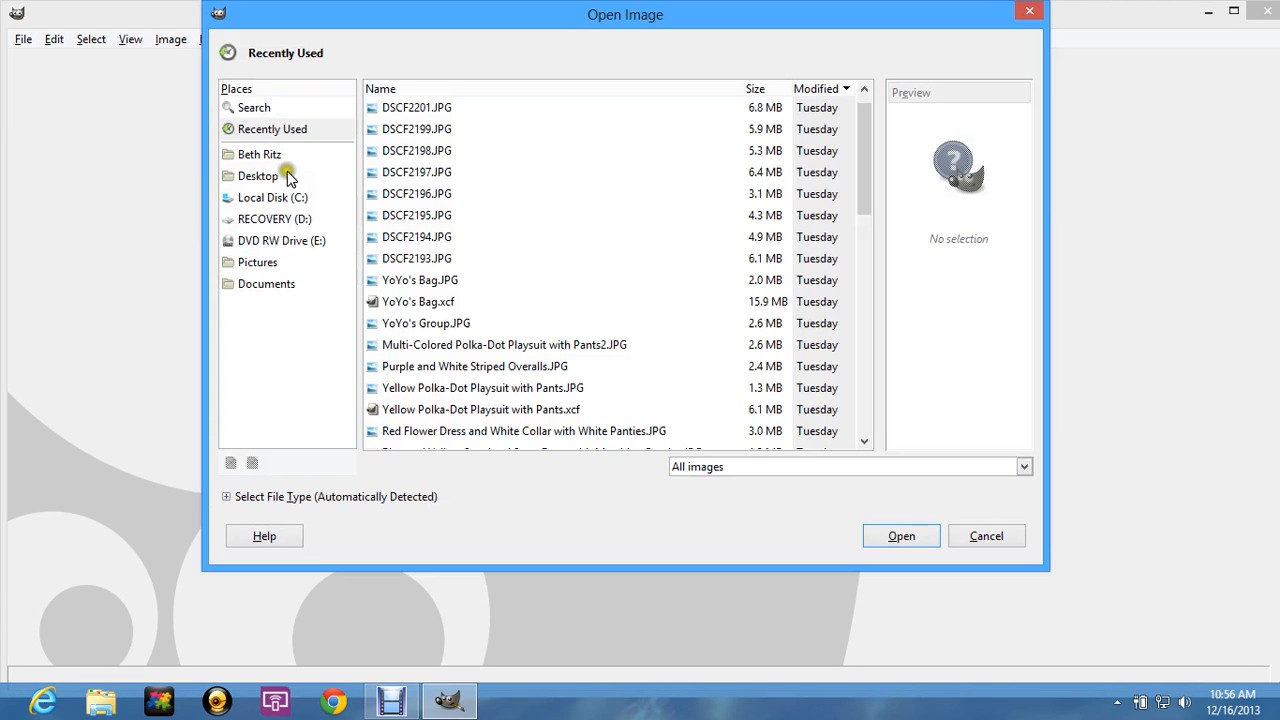
pyautogui.click(264, 262)
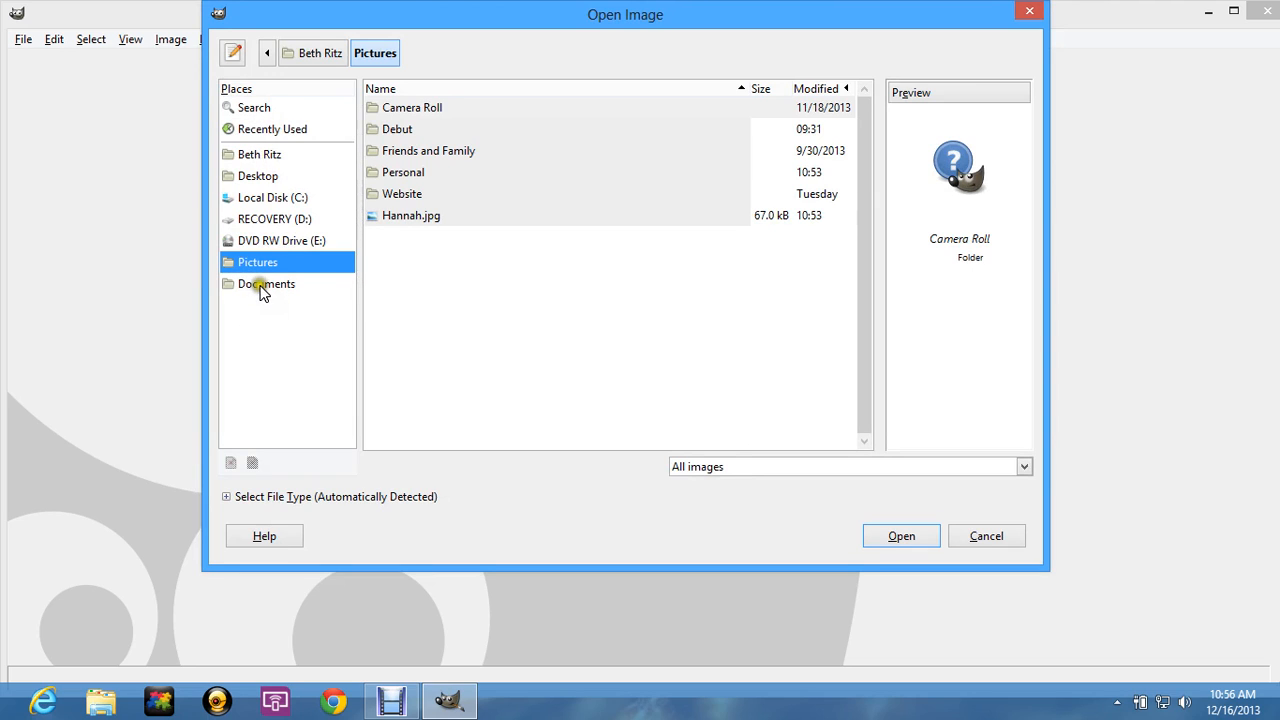
# Look through the user's home folder and its Downloads folder for images
pyautogui.click(256, 158)
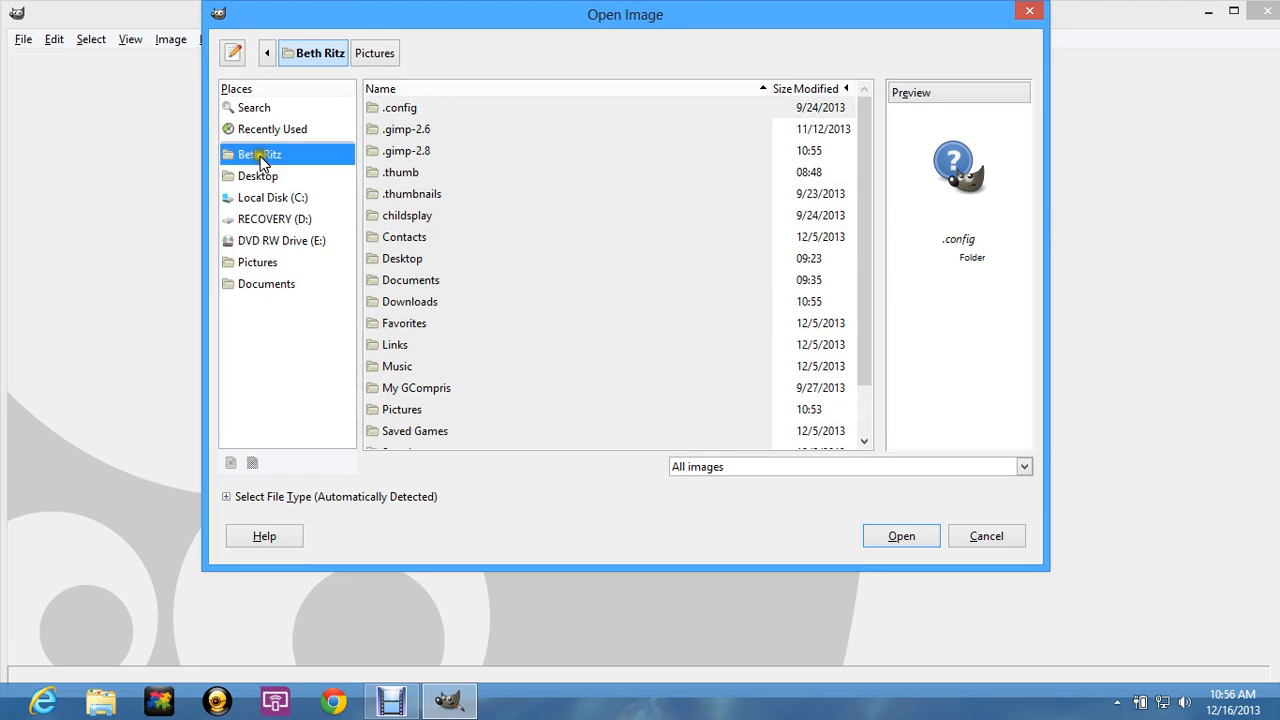
pyautogui.scroll(-1, 463, 188)
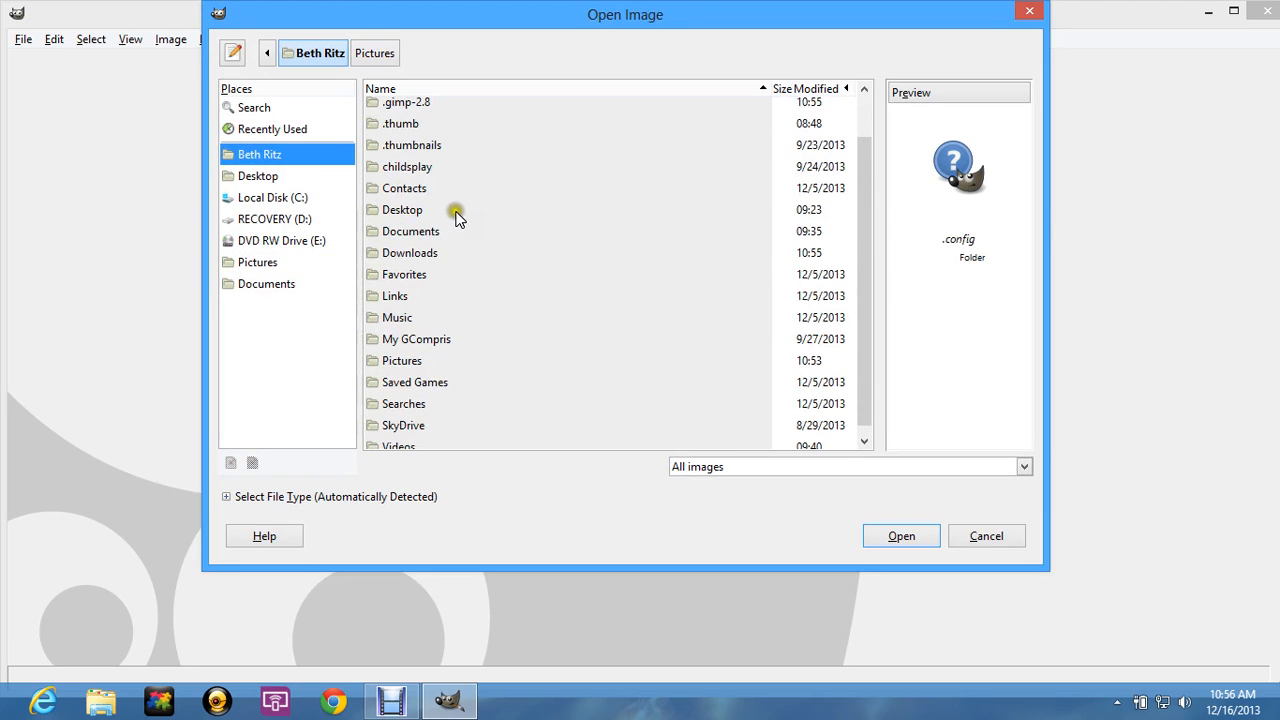
pyautogui.click(407, 257)
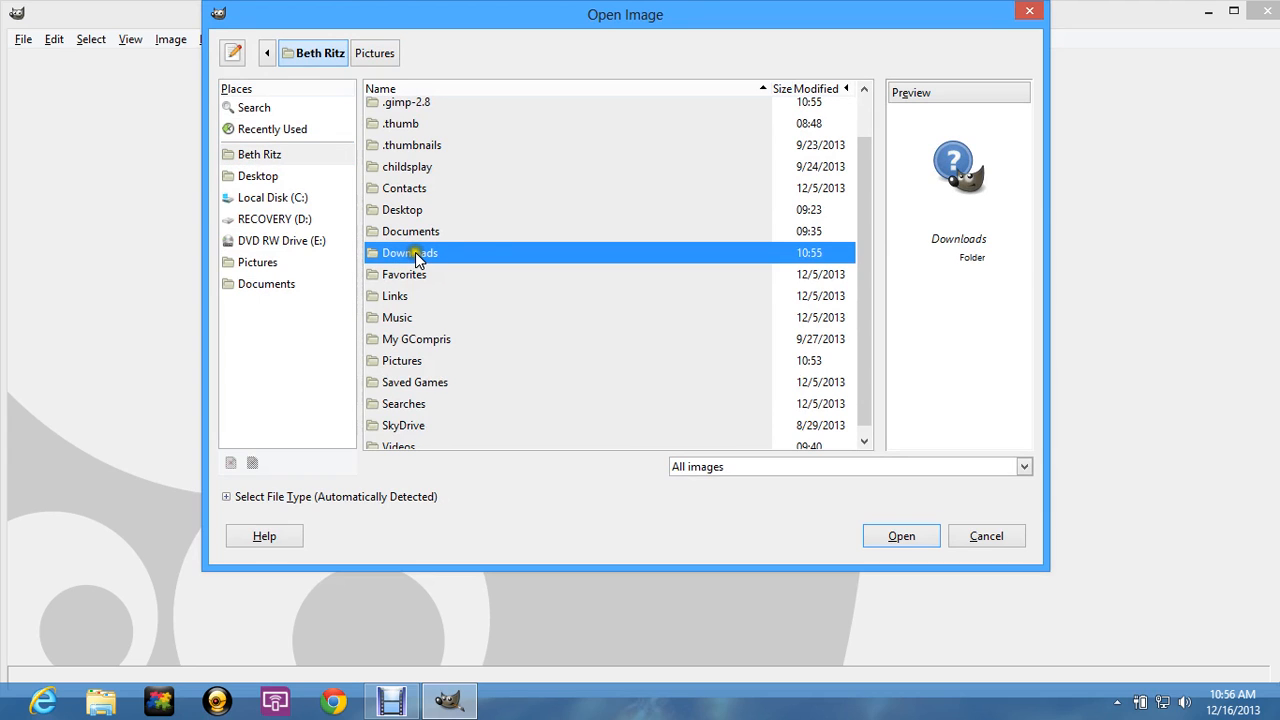
pyautogui.doubleClick(415, 252)
pyautogui.scroll(-1, 493, 222)
# Open the JPG portrait from the Pictures folder and convert it to the RGB working space (sRGB built-in)
pyautogui.click(250, 270)
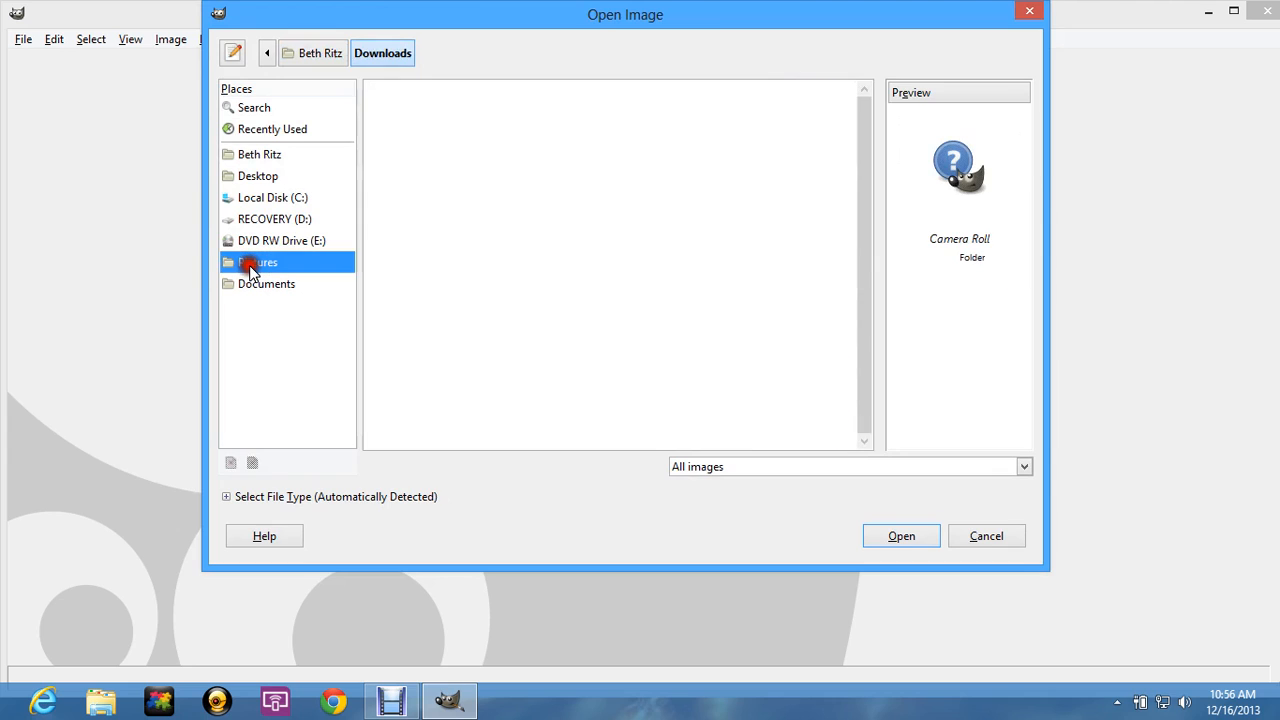
pyautogui.click(396, 218)
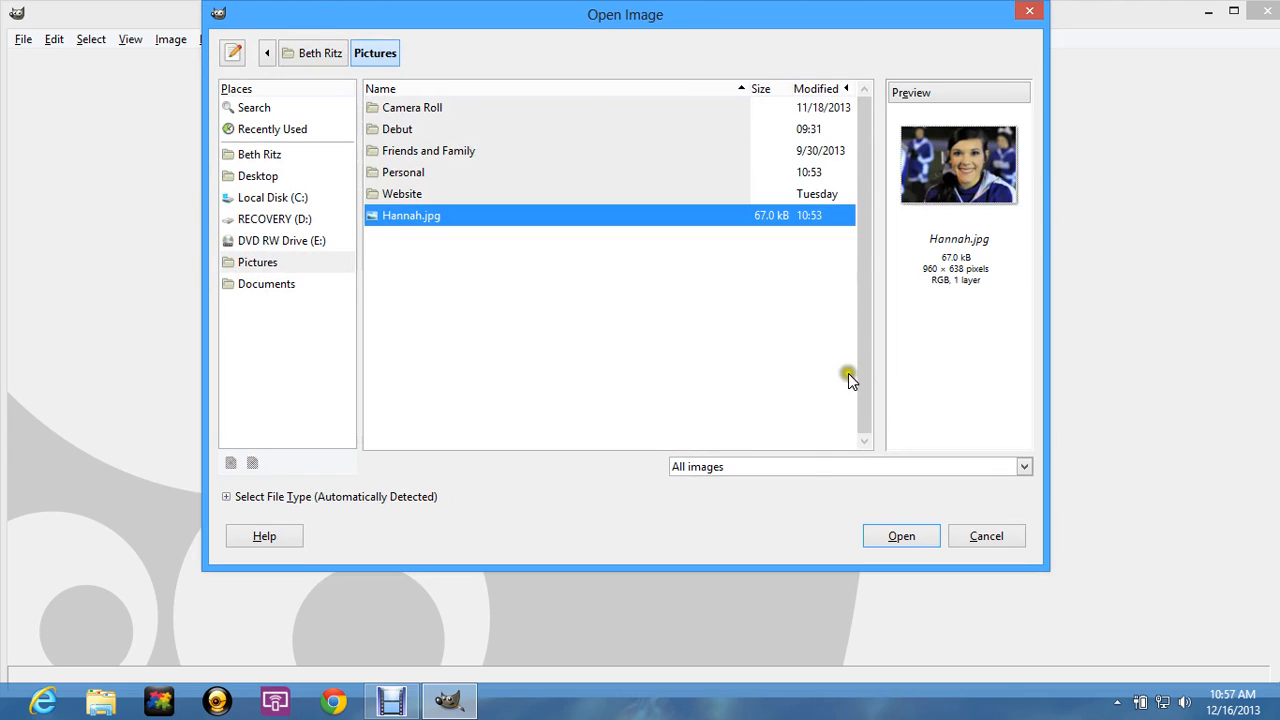
pyautogui.click(897, 538)
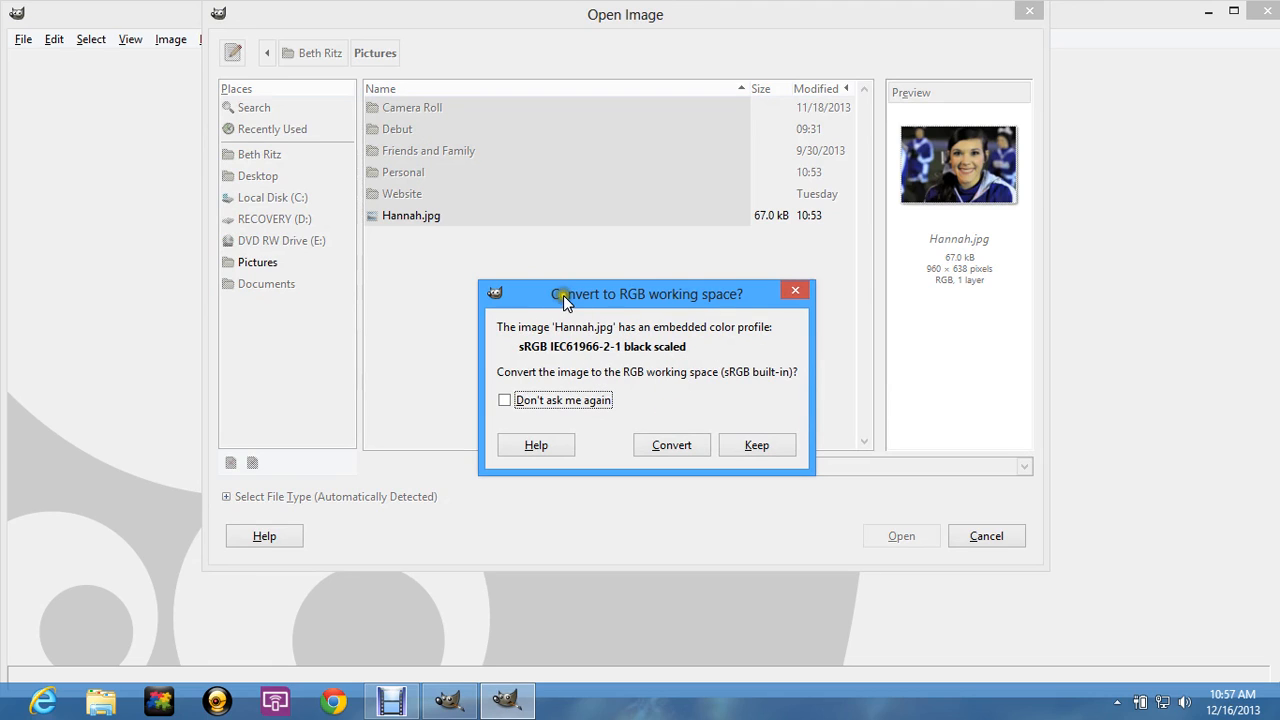
pyautogui.moveTo(564, 295); pyautogui.dragTo(599, 295)
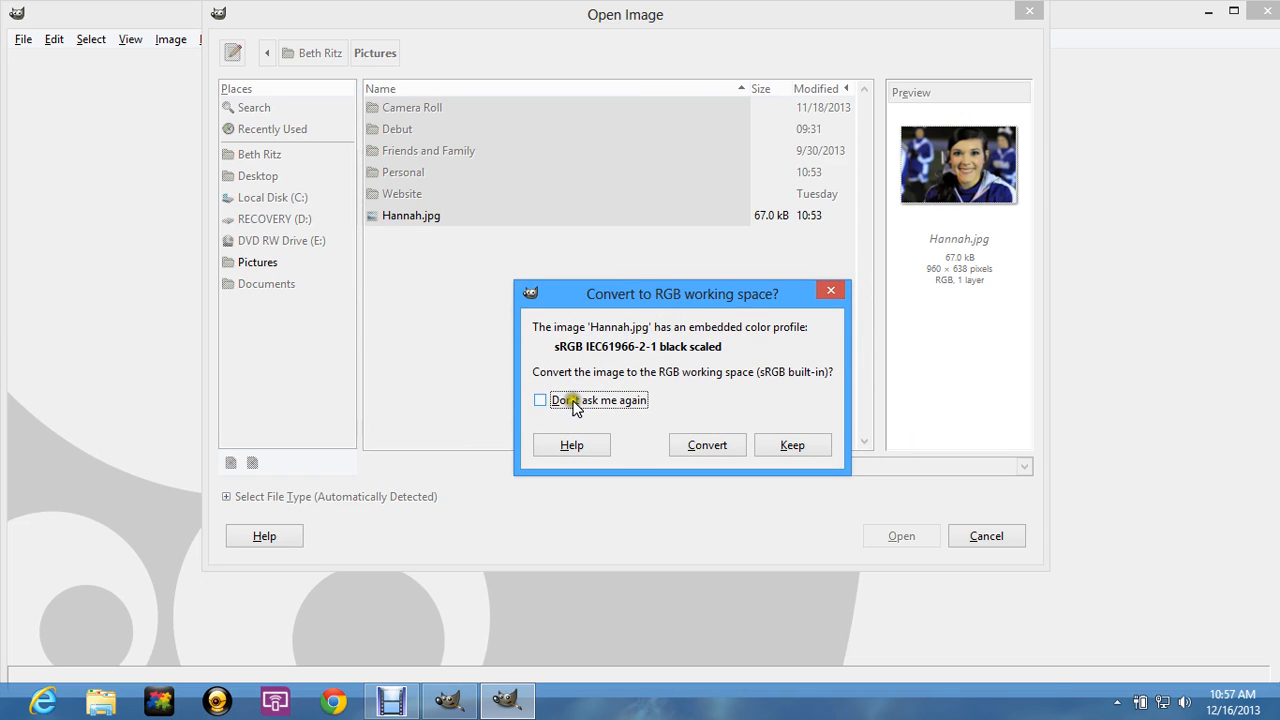
pyautogui.click(707, 447)
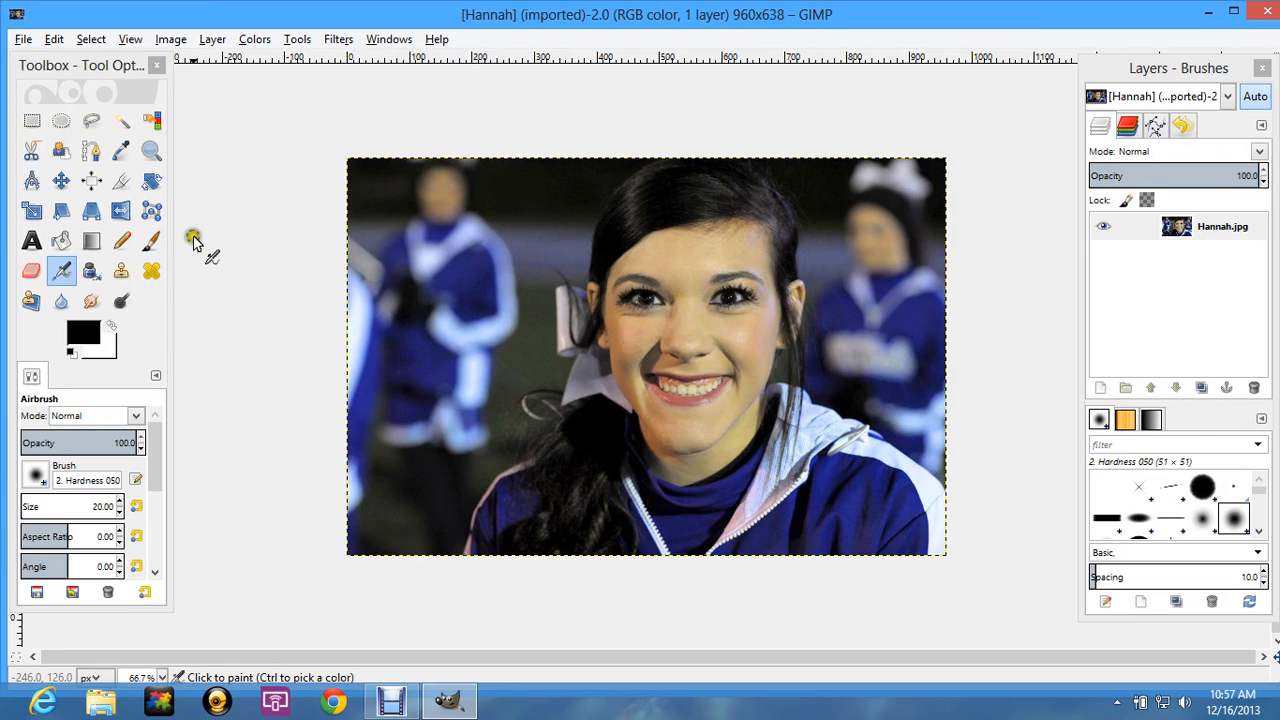
# Draw trial selections over the photo with Rectangle Select, ending with one around the blurred figure on the left
pyautogui.click(31, 122)
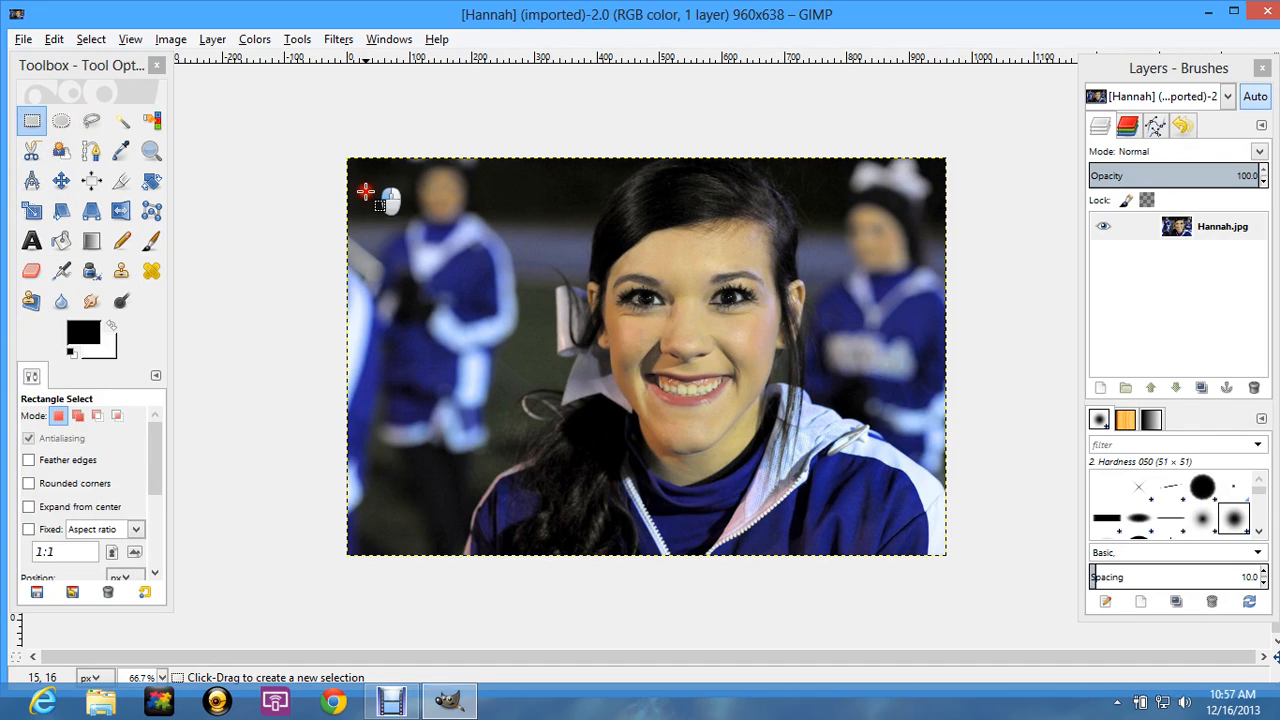
pyautogui.moveTo(356, 168); pyautogui.dragTo(971, 571)
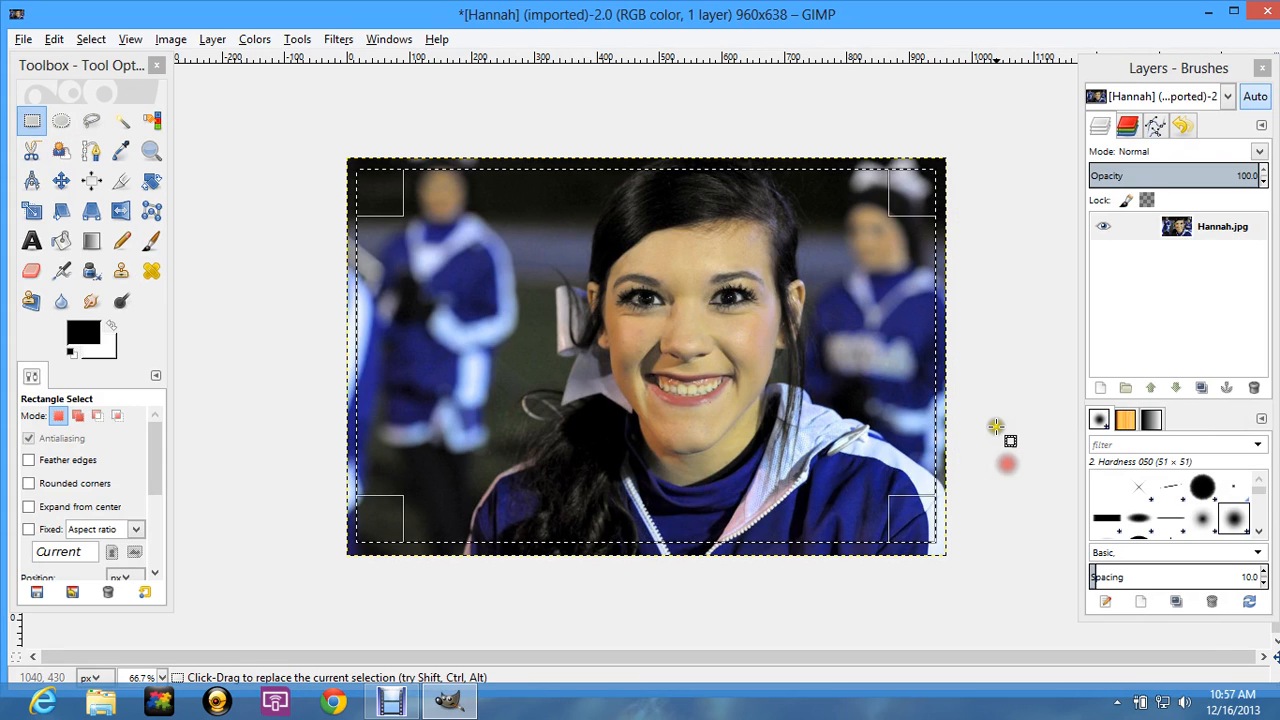
pyautogui.moveTo(698, 391); pyautogui.dragTo(408, 208)
pyautogui.moveTo(791, 193); pyautogui.dragTo(1071, 444)
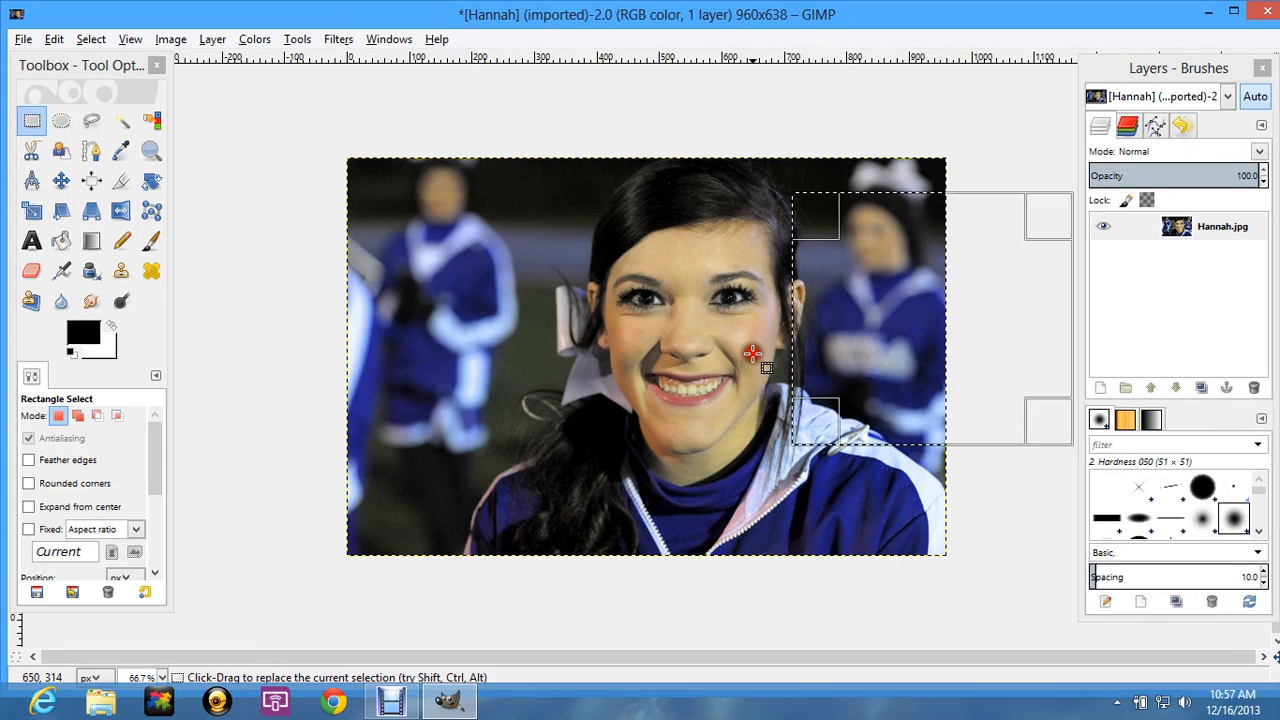
pyautogui.moveTo(742, 353); pyautogui.dragTo(455, 253)
pyautogui.moveTo(323, 168); pyautogui.dragTo(488, 407)
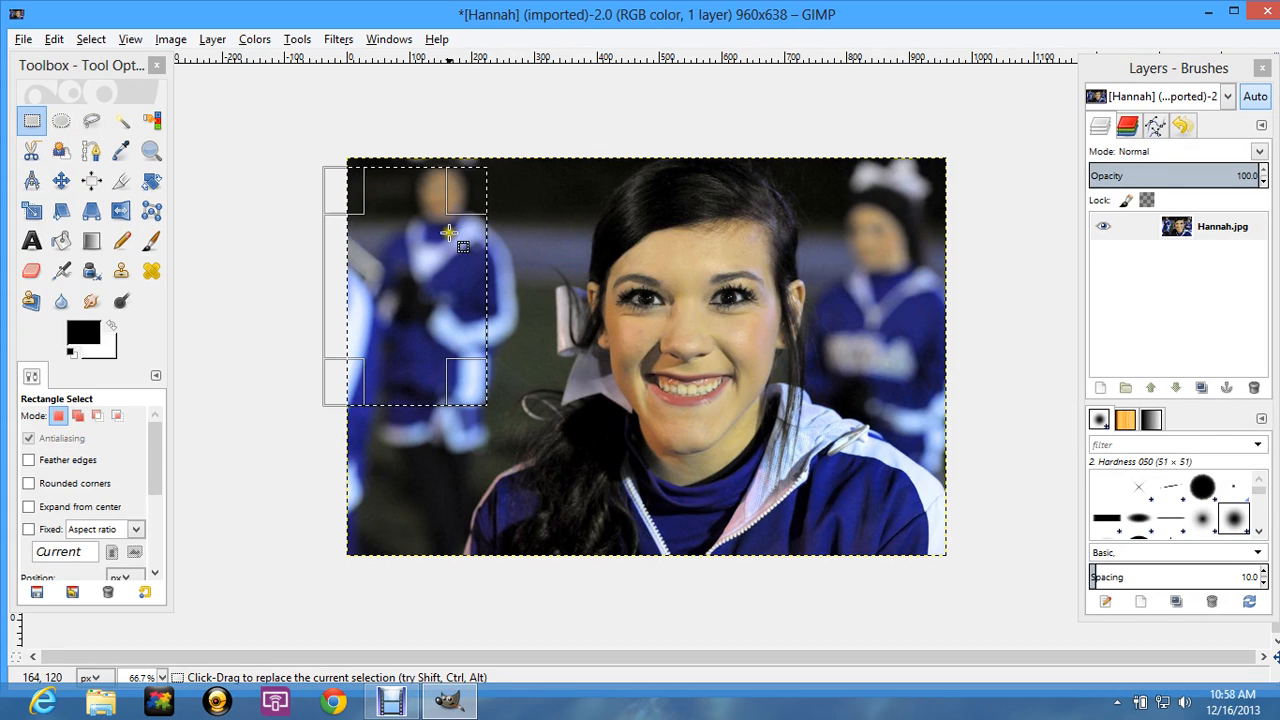
# Add three rectangular selections over the central face, the lower-right part of the jacket, and the blurred figure on the right
pyautogui.moveTo(567, 197); pyautogui.dragTo(760, 383)
pyautogui.moveTo(647, 447); pyautogui.dragTo(961, 619)
pyautogui.moveTo(806, 247); pyautogui.dragTo(1022, 401)
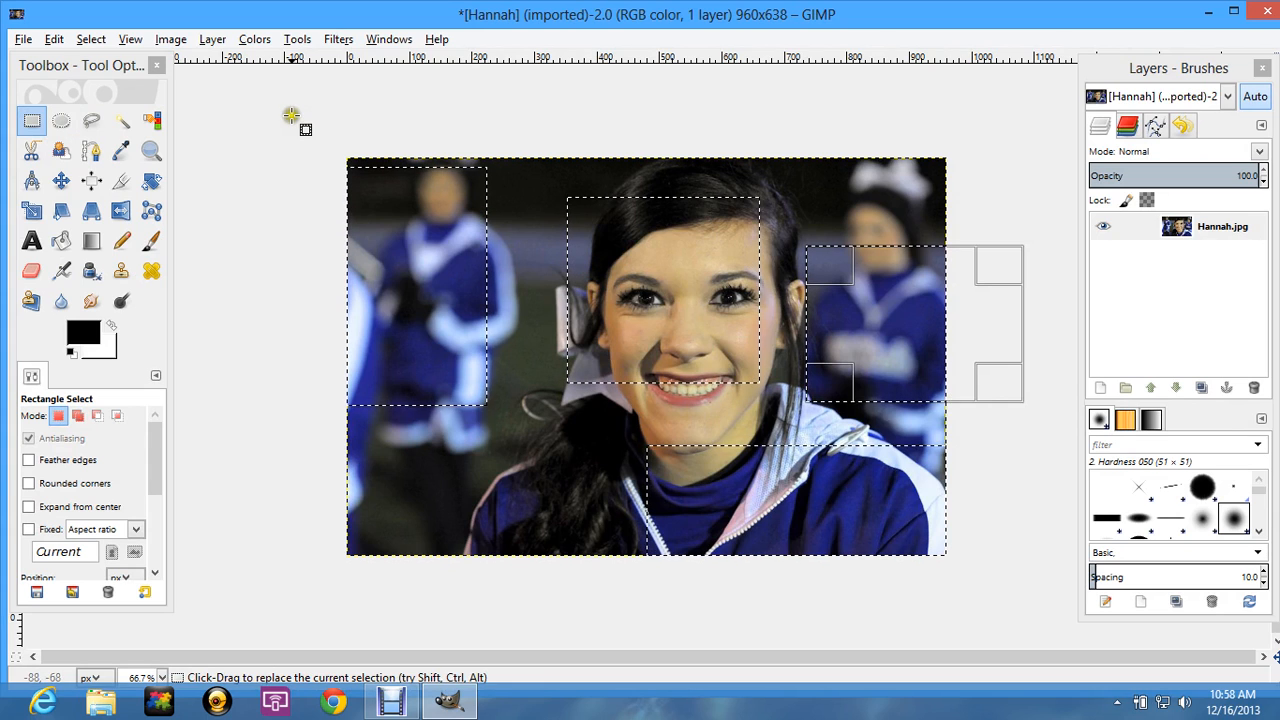
# Subtract a rectangle enclosing the whole photo from the current selection to clear every selected area
pyautogui.press('ctrl')
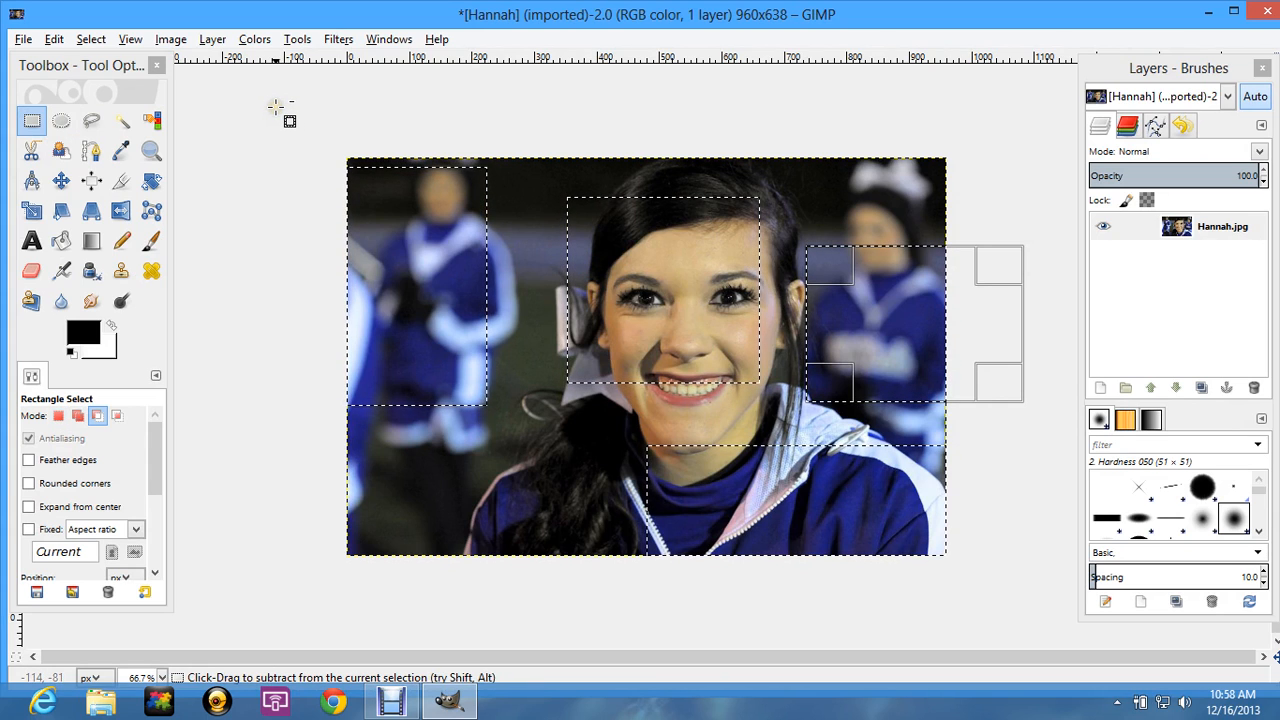
pyautogui.moveTo(277, 108); pyautogui.dragTo(1036, 603)
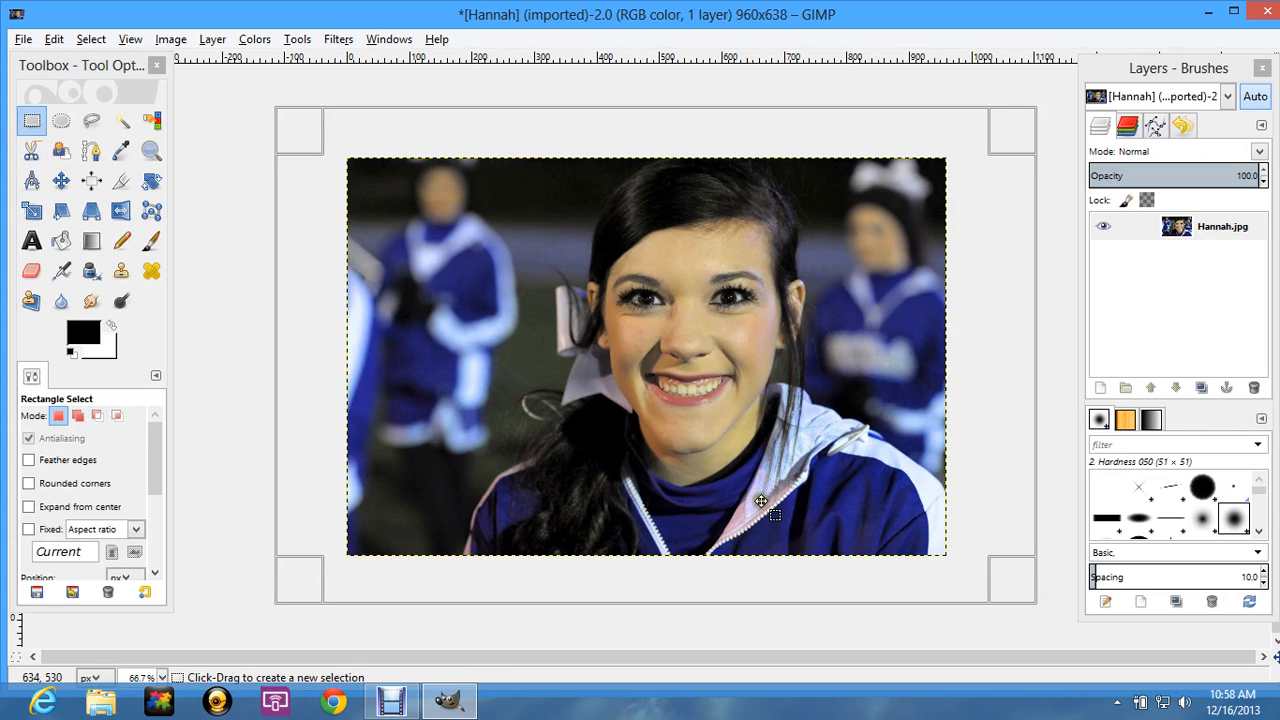
# Draw trial selections over the woman's face with Ellipse Select, ending with one that surrounds the whole face
pyautogui.click(61, 121)
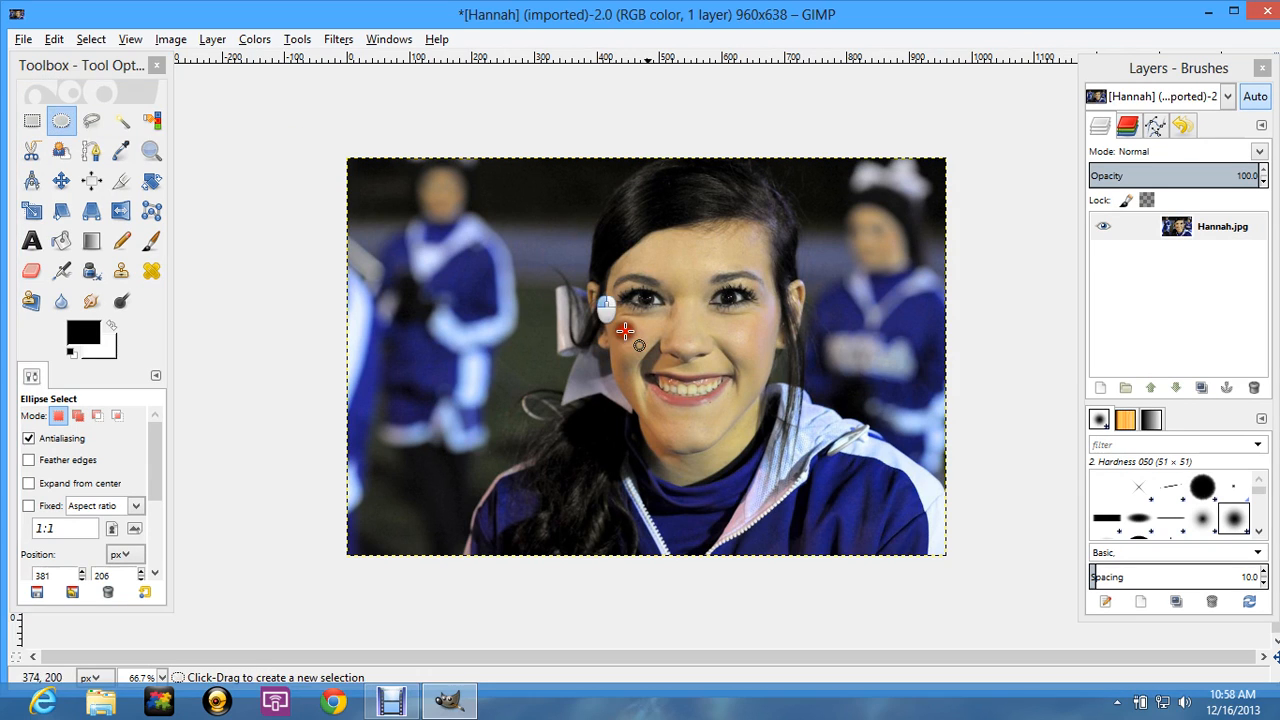
pyautogui.moveTo(585, 287); pyautogui.dragTo(754, 414)
pyautogui.moveTo(543, 209); pyautogui.dragTo(811, 446)
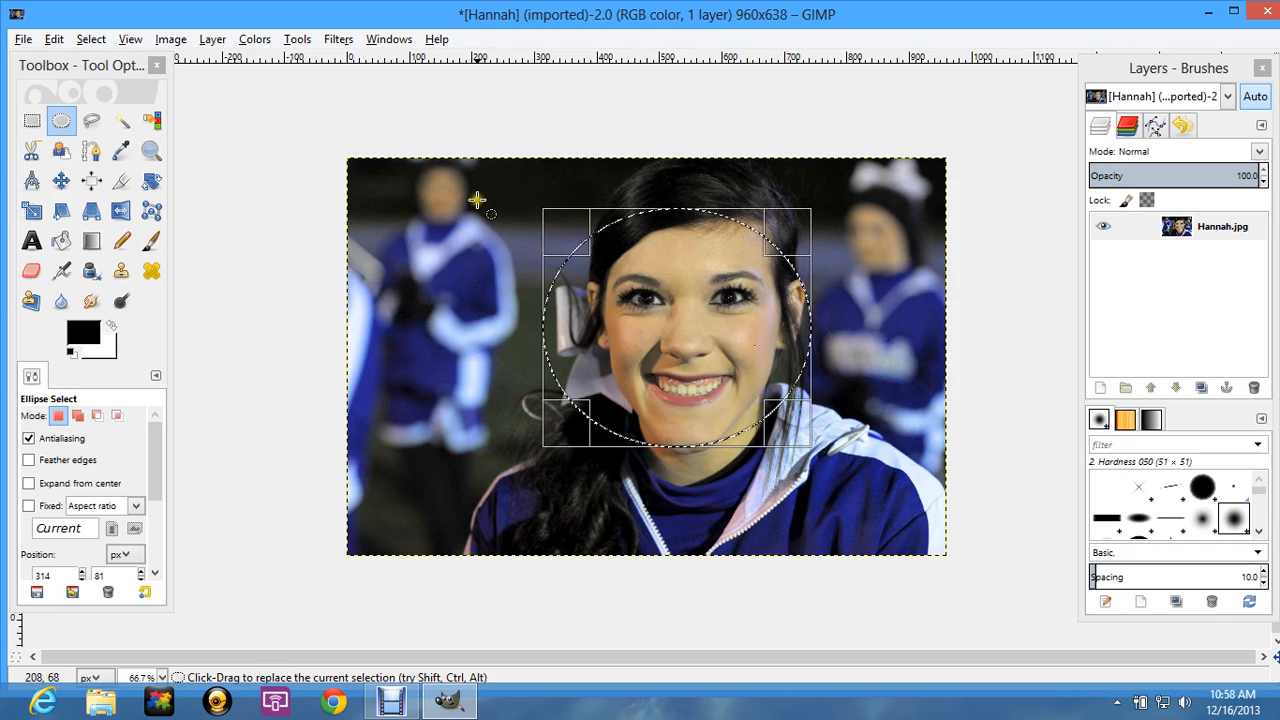
# Outline the woman's face from the forehead around the chin with Free Select, and close the polygon at its starting point
pyautogui.click(89, 121)
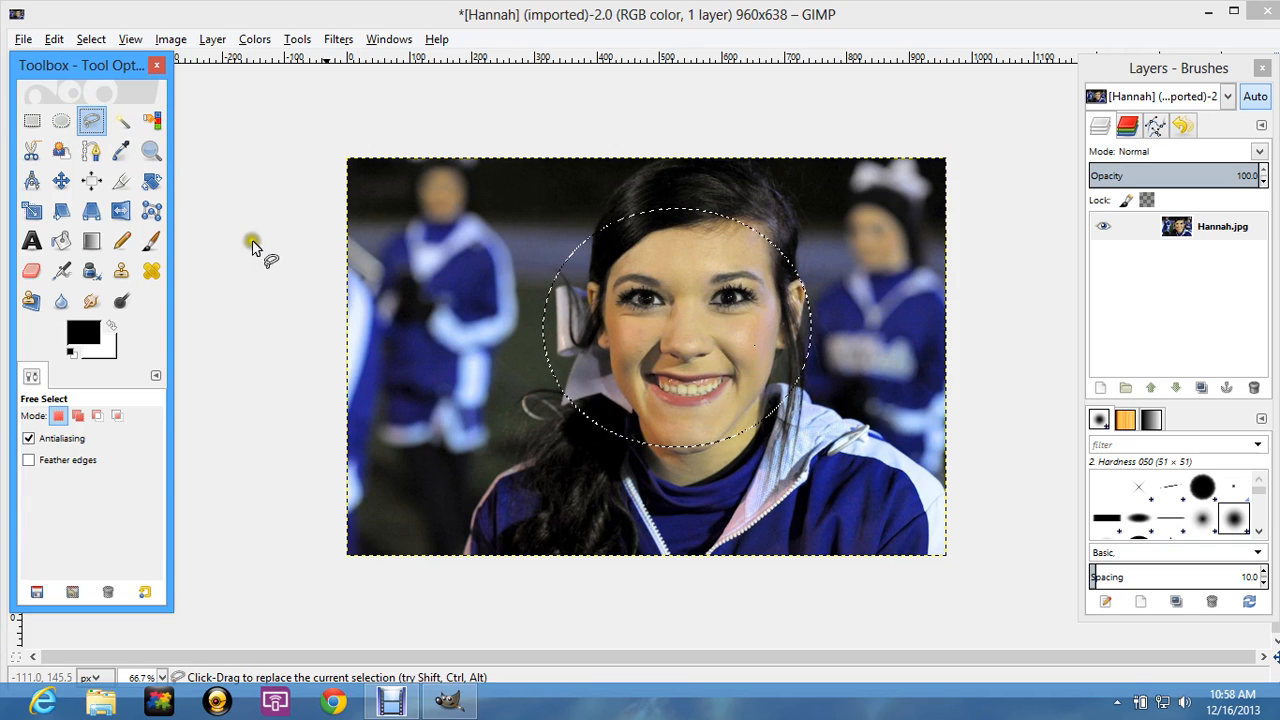
pyautogui.click(617, 260)
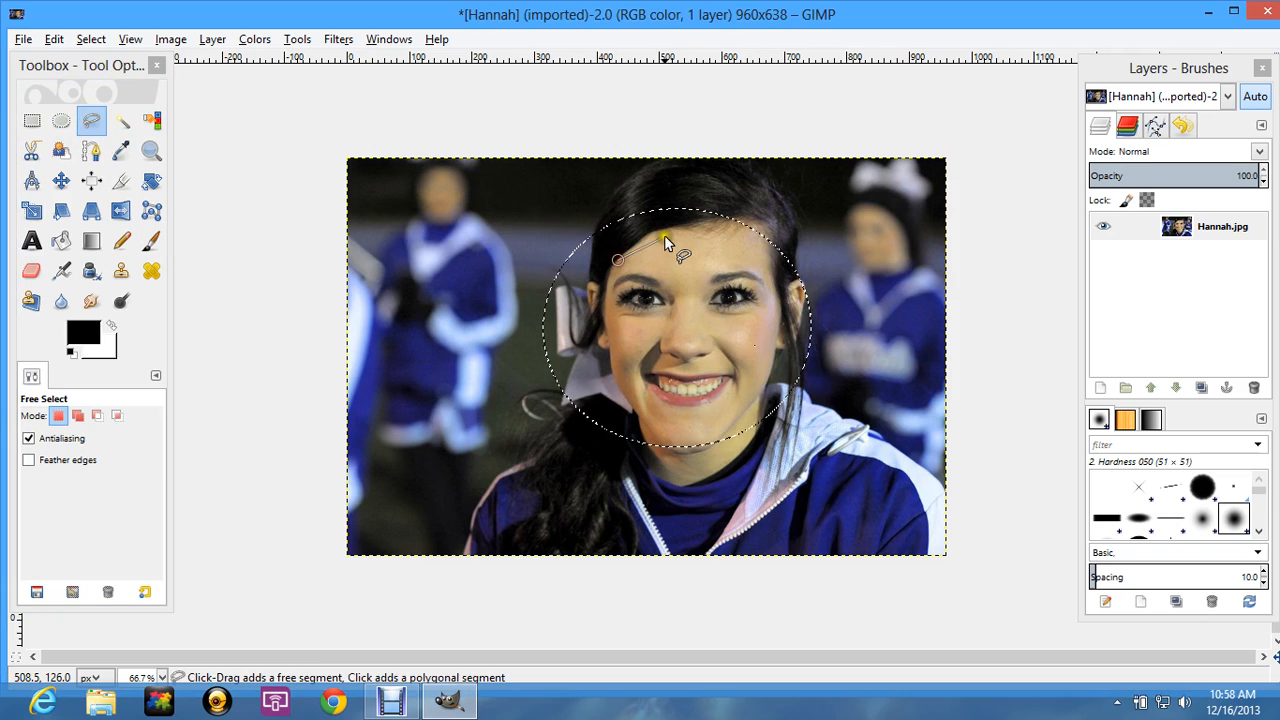
pyautogui.click(713, 223)
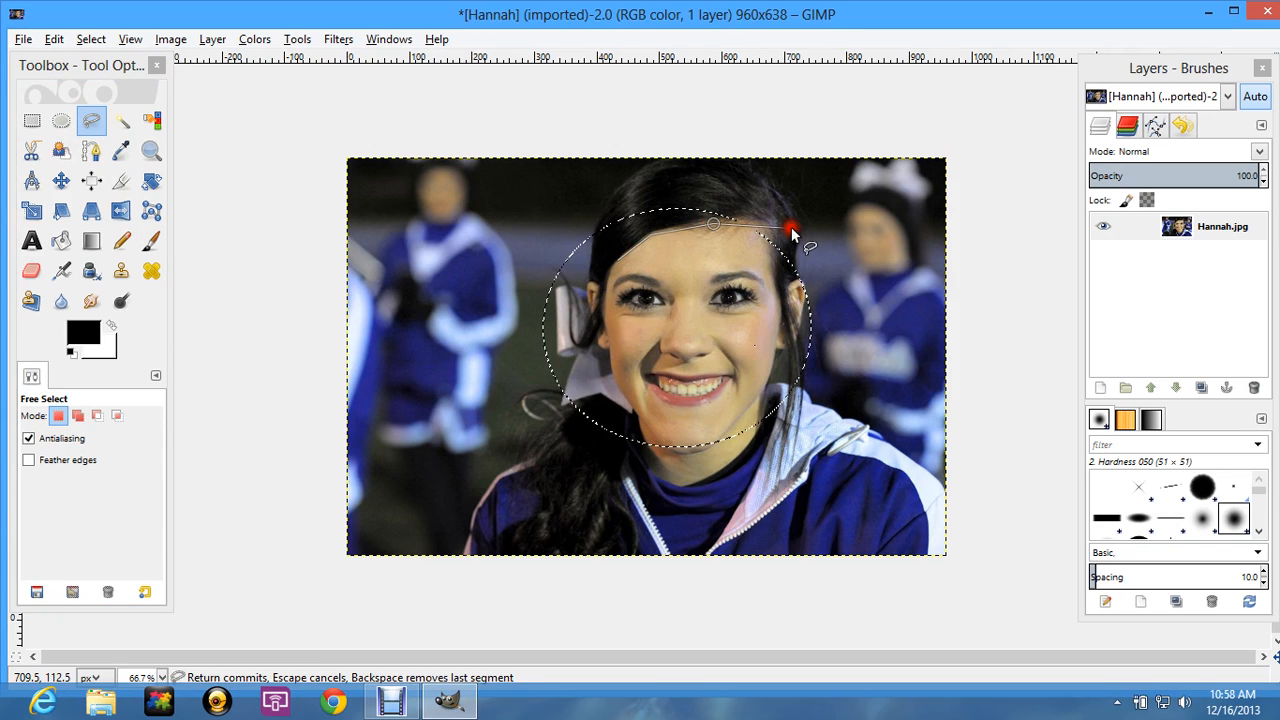
pyautogui.click(761, 227)
pyautogui.click(771, 281)
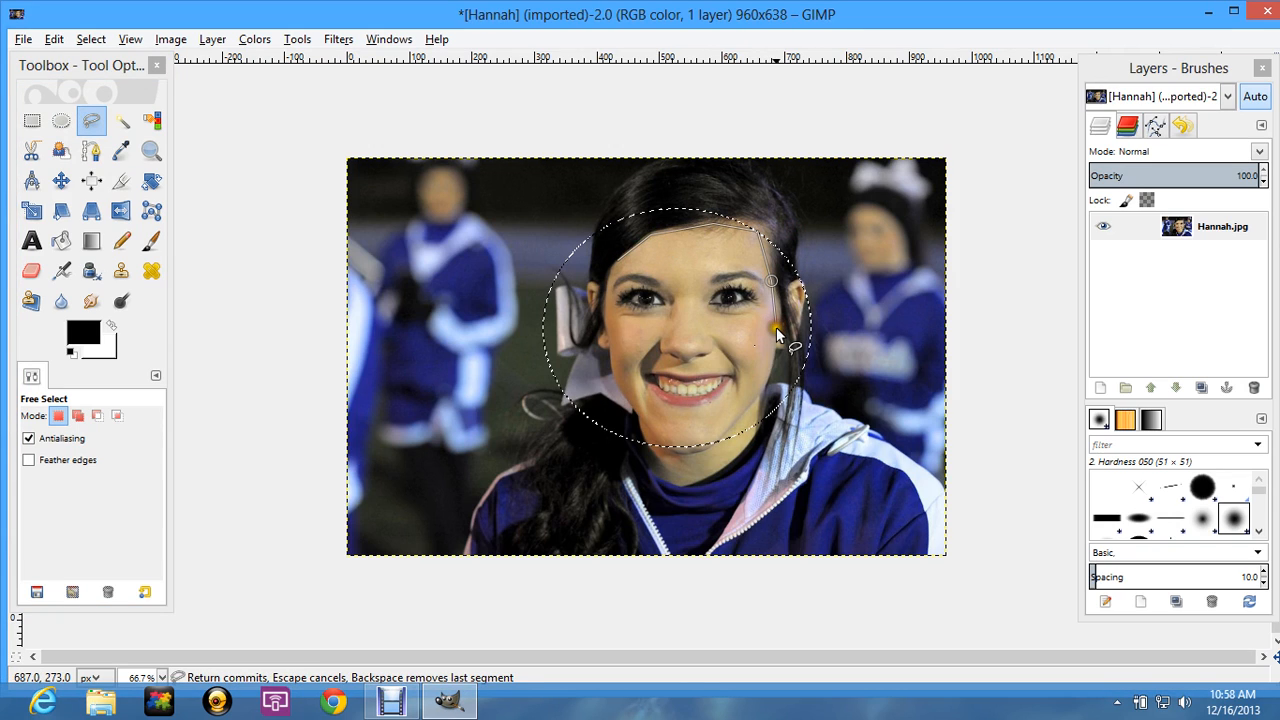
pyautogui.click(758, 387)
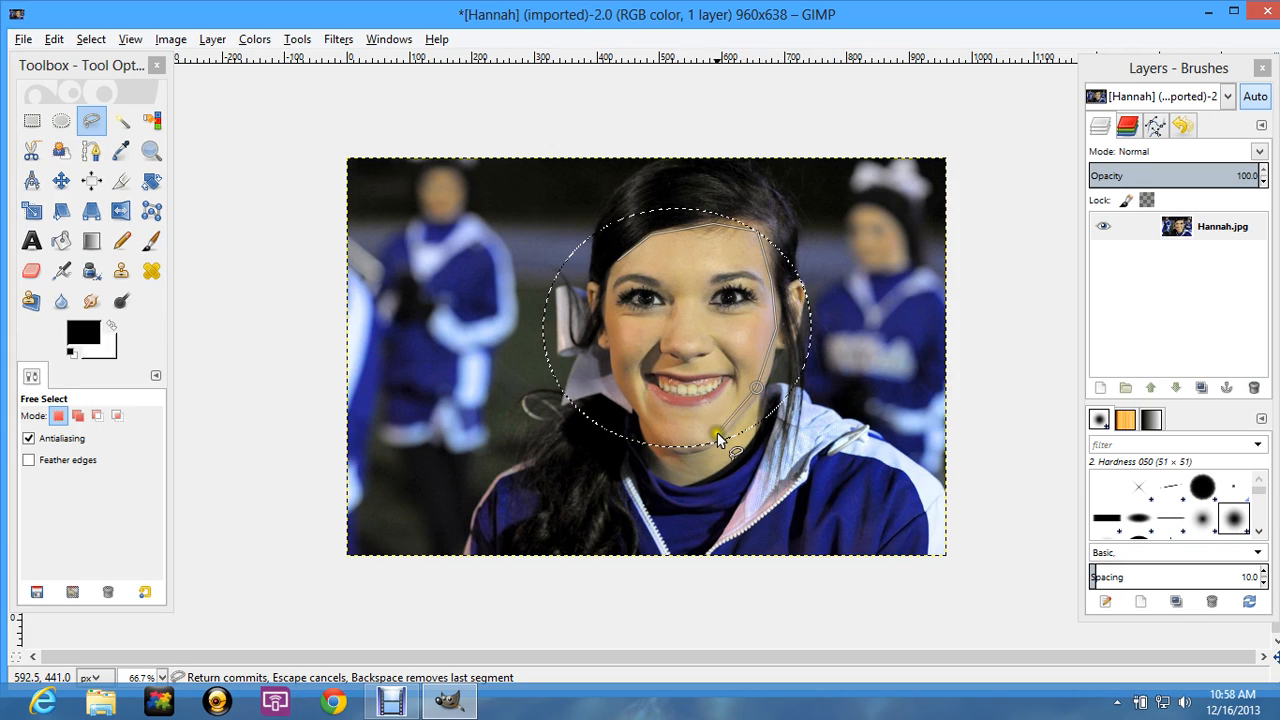
pyautogui.click(686, 451)
pyautogui.click(651, 430)
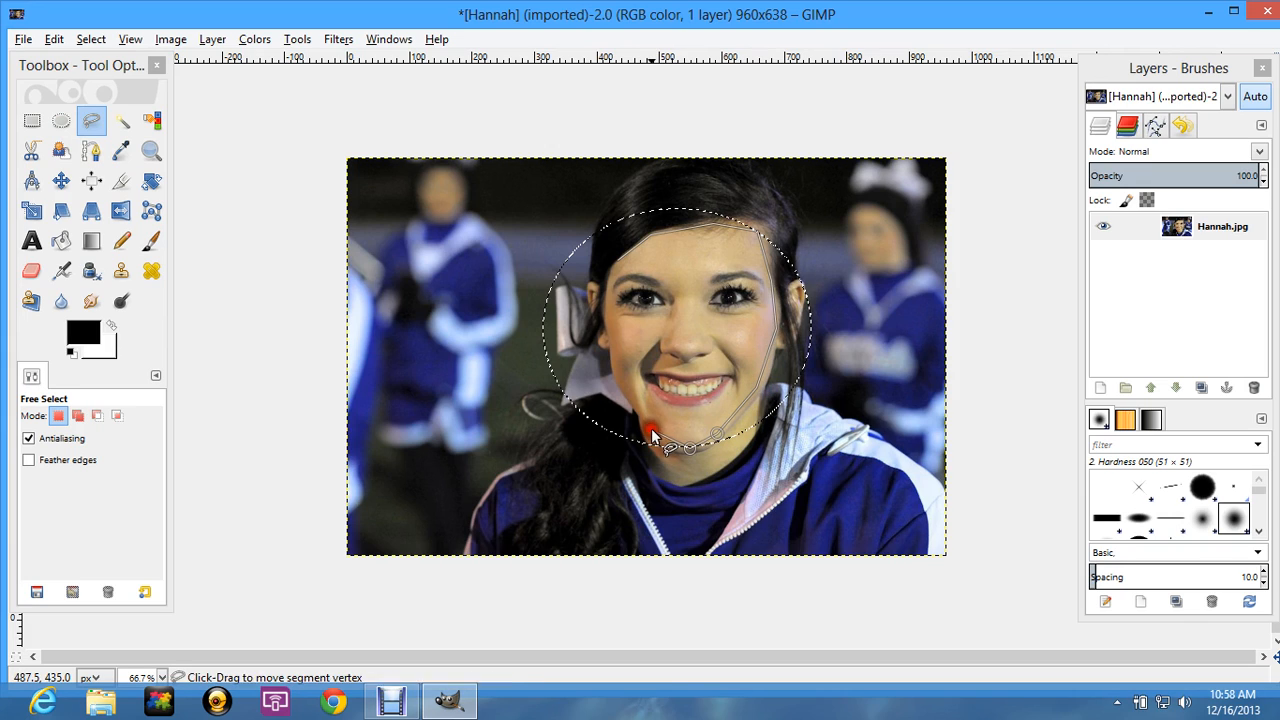
pyautogui.click(616, 373)
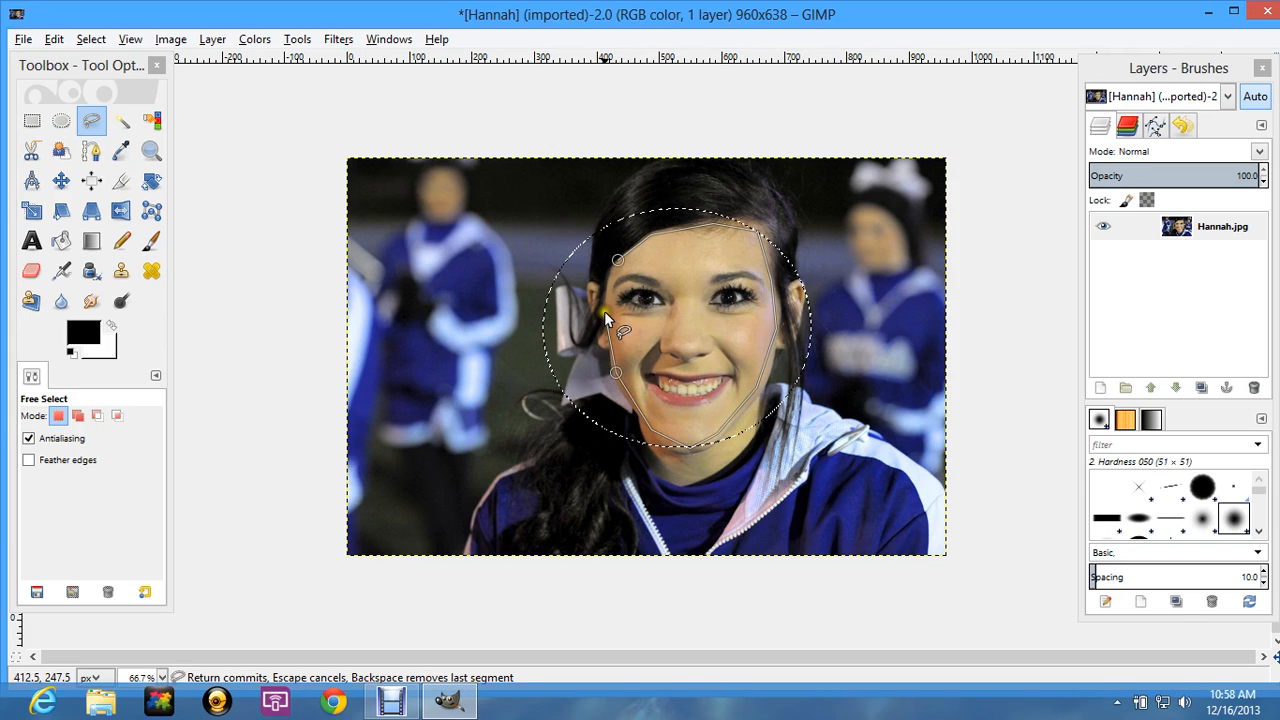
pyautogui.click(618, 259)
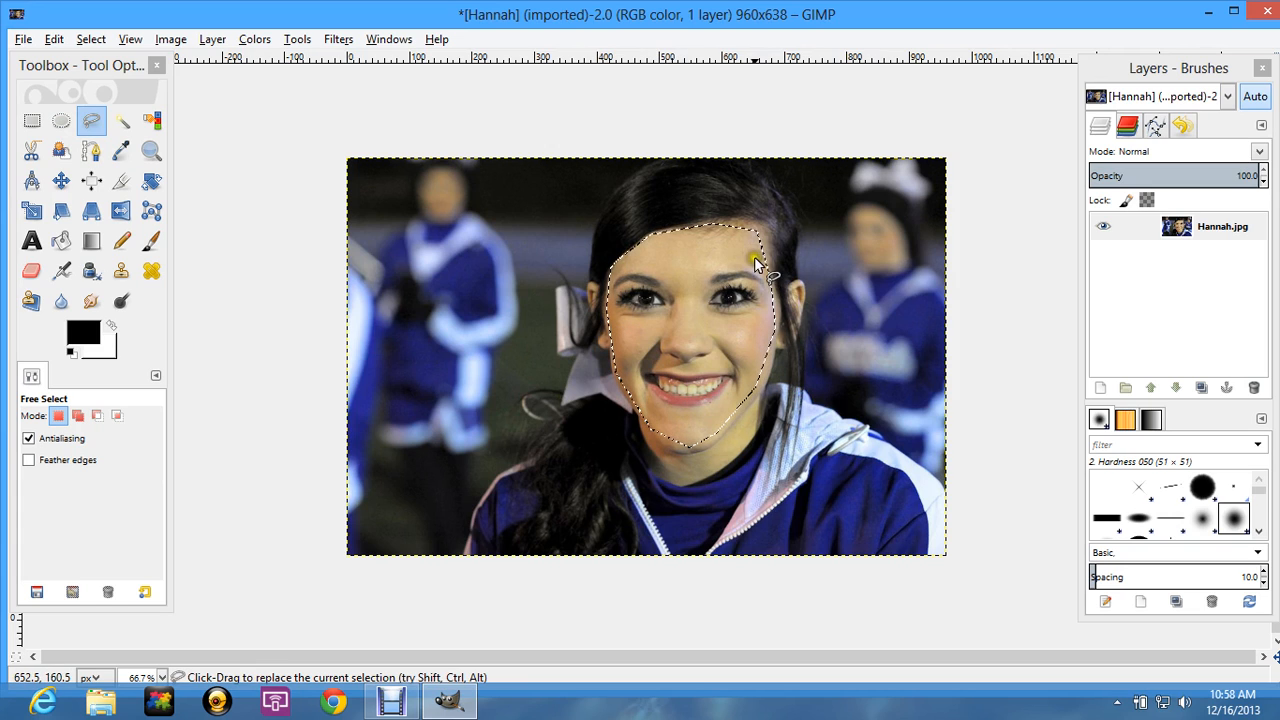
# Select the dark areas of both eyes with Fuzzy Select, and add the dark hair above, beside and below the face
pyautogui.click(122, 121)
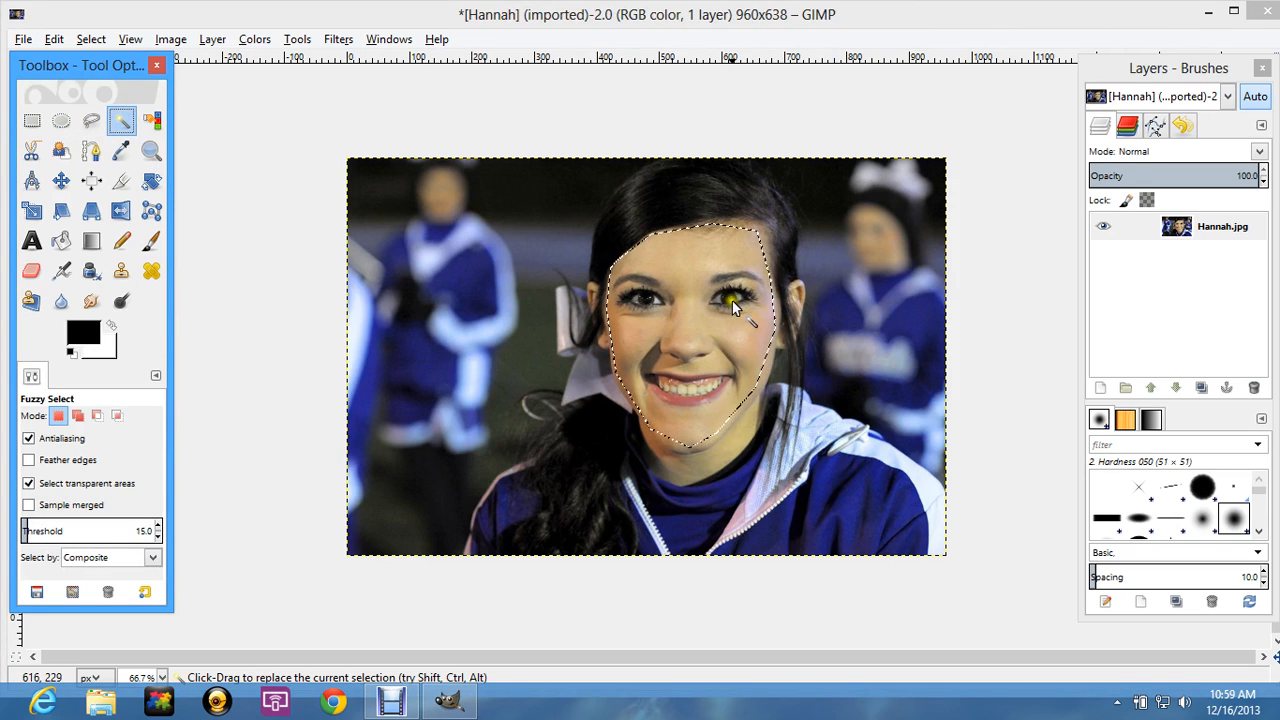
pyautogui.moveTo(732, 300); pyautogui.dragTo(650, 300)
pyautogui.press('shift')
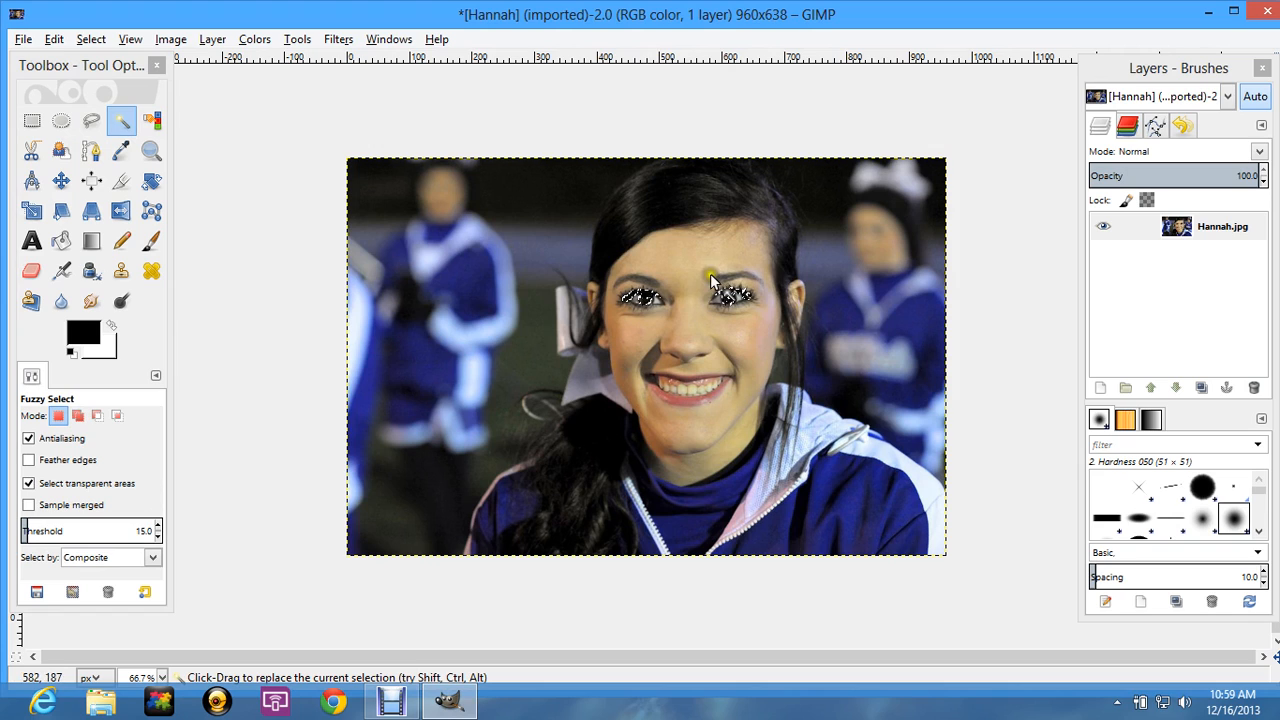
pyautogui.press('shift')
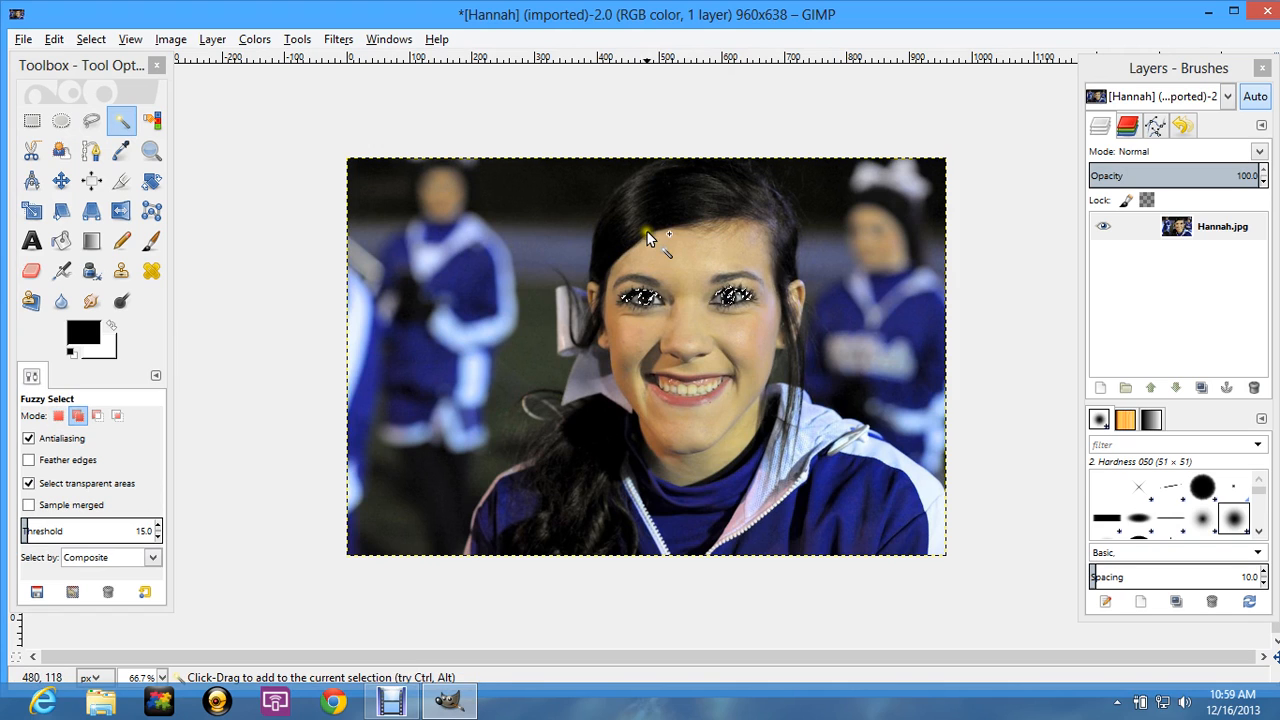
pyautogui.keyDown('shift'); pyautogui.click(640, 226); pyautogui.keyUp('shift')
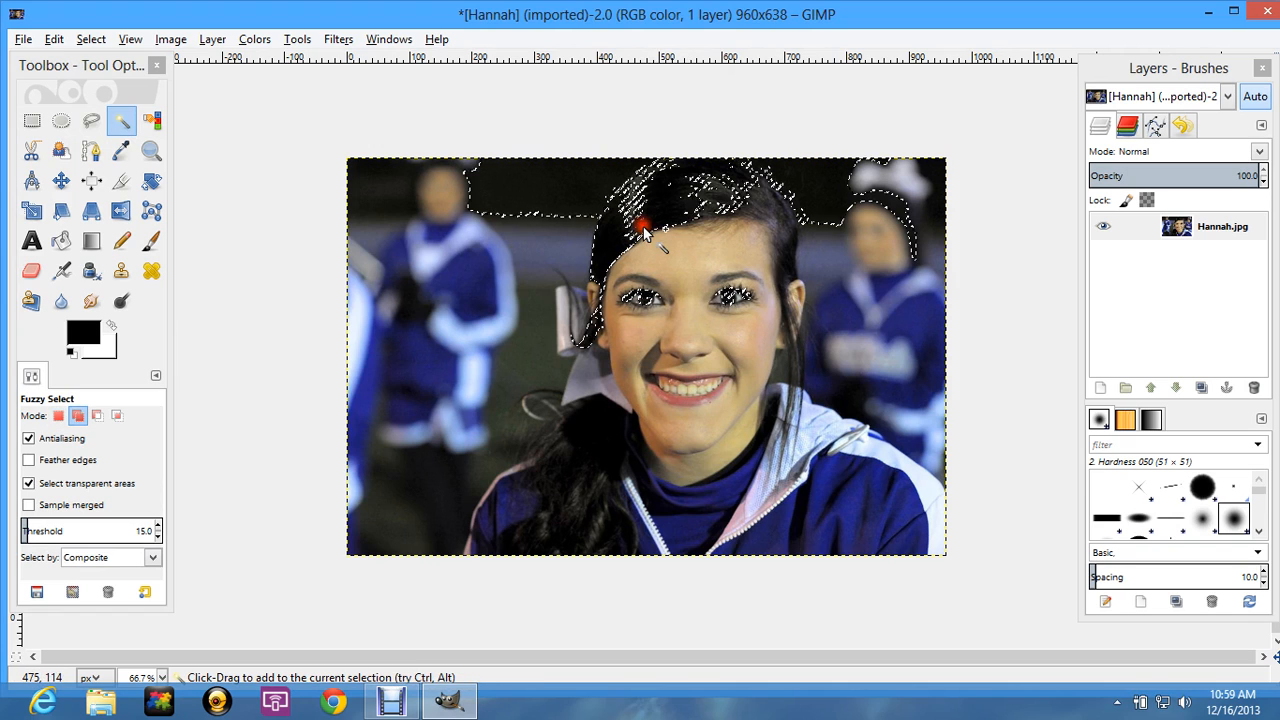
pyautogui.keyDown('shift'); pyautogui.click(790, 270); pyautogui.keyUp('shift')
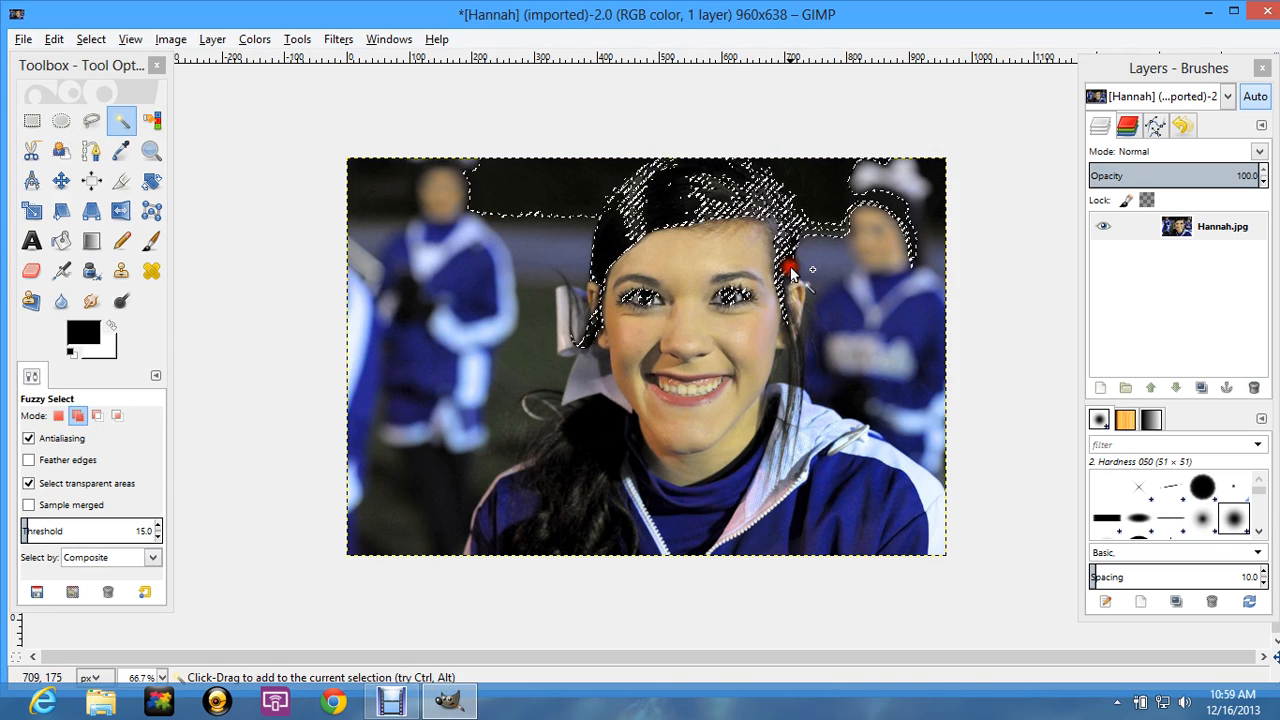
pyautogui.keyDown('shift'); pyautogui.click(604, 482); pyautogui.keyUp('shift')
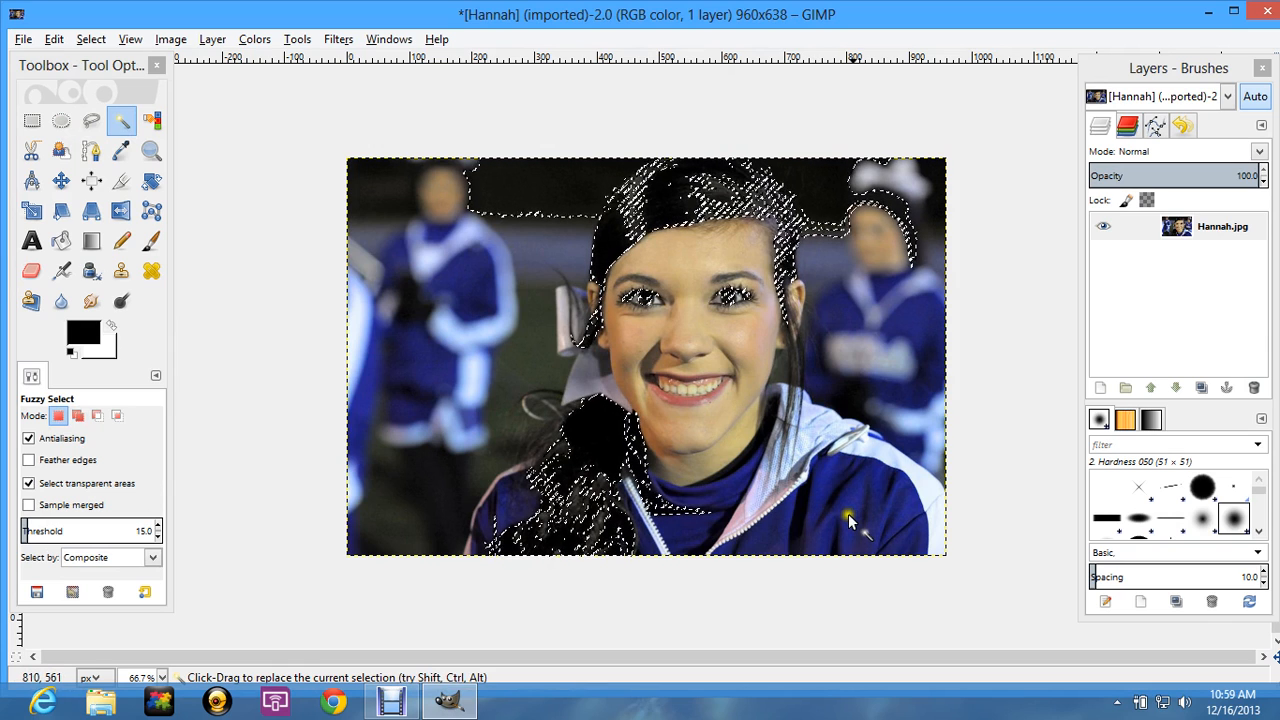
# Select the blue fabric on the right side of the woman's jacket with Fuzzy Select, adding neighbouring shades to the selection
pyautogui.click(810, 514)
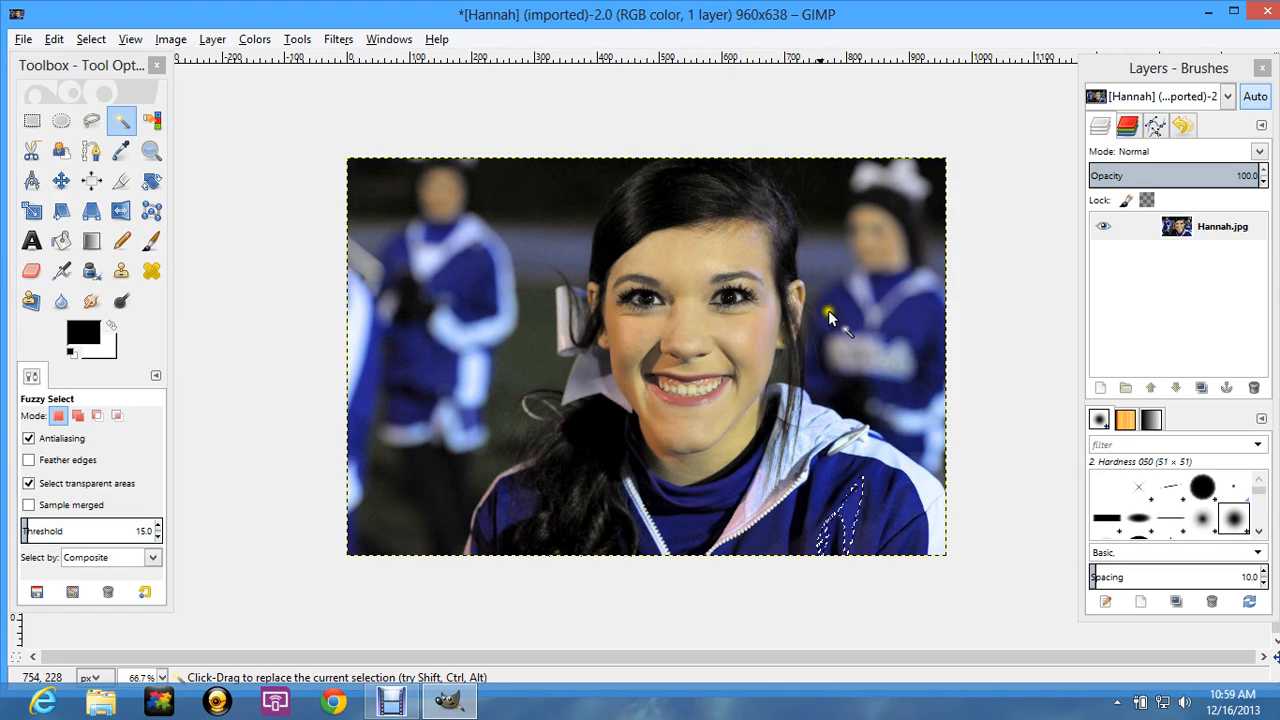
pyautogui.click(822, 486)
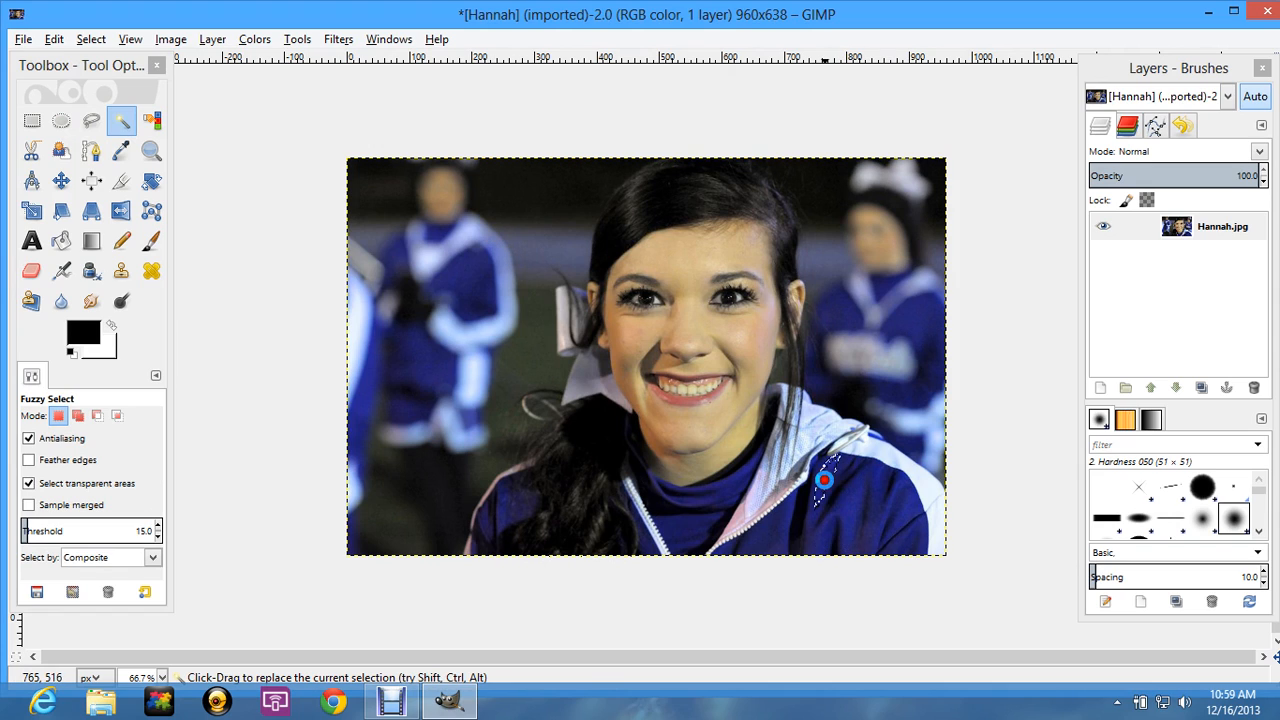
pyautogui.keyDown('shift'); pyautogui.click(843, 512); pyautogui.keyUp('shift')
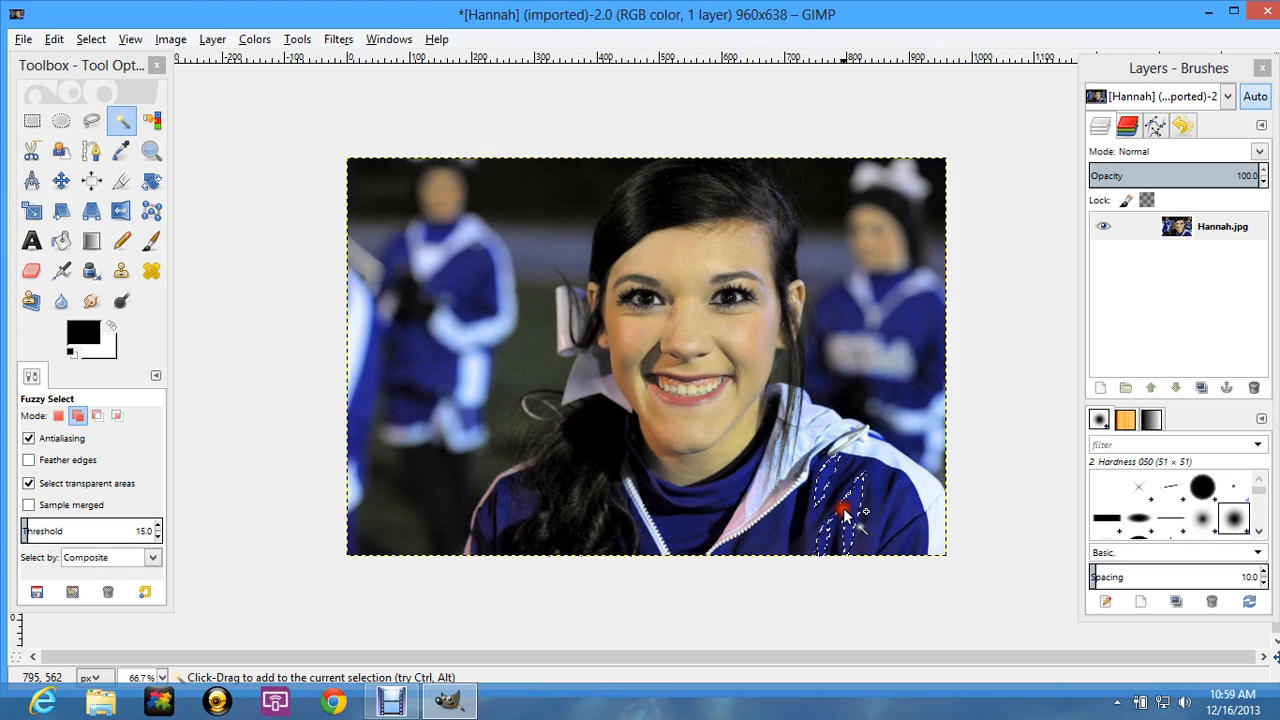
pyautogui.moveTo(843, 512)
pyautogui.mouseDown()
pyautogui.moveTo(849, 554)
pyautogui.moveTo(826, 520)
pyautogui.moveTo(845, 487)
pyautogui.moveTo(893, 515)
pyautogui.moveTo(874, 482)
pyautogui.moveTo(848, 544)
pyautogui.moveTo(834, 543)
pyautogui.mouseUp()
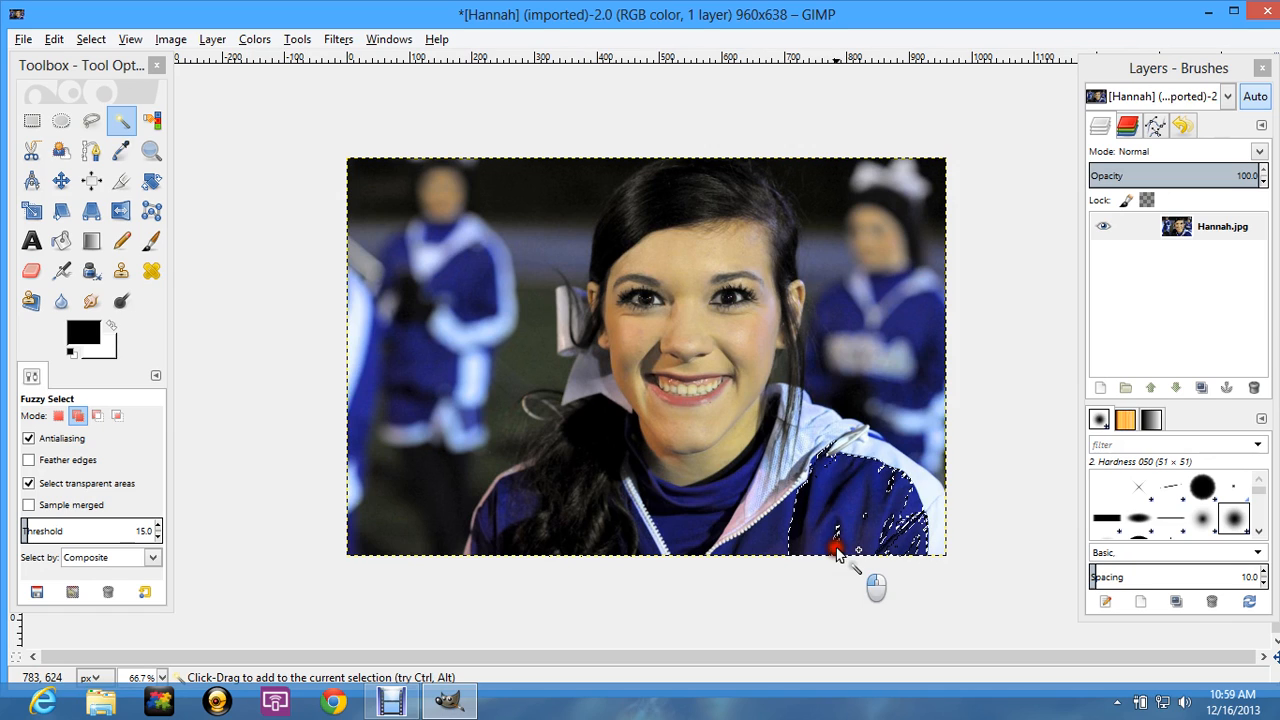
pyautogui.click(825, 550)
pyautogui.click(790, 534)
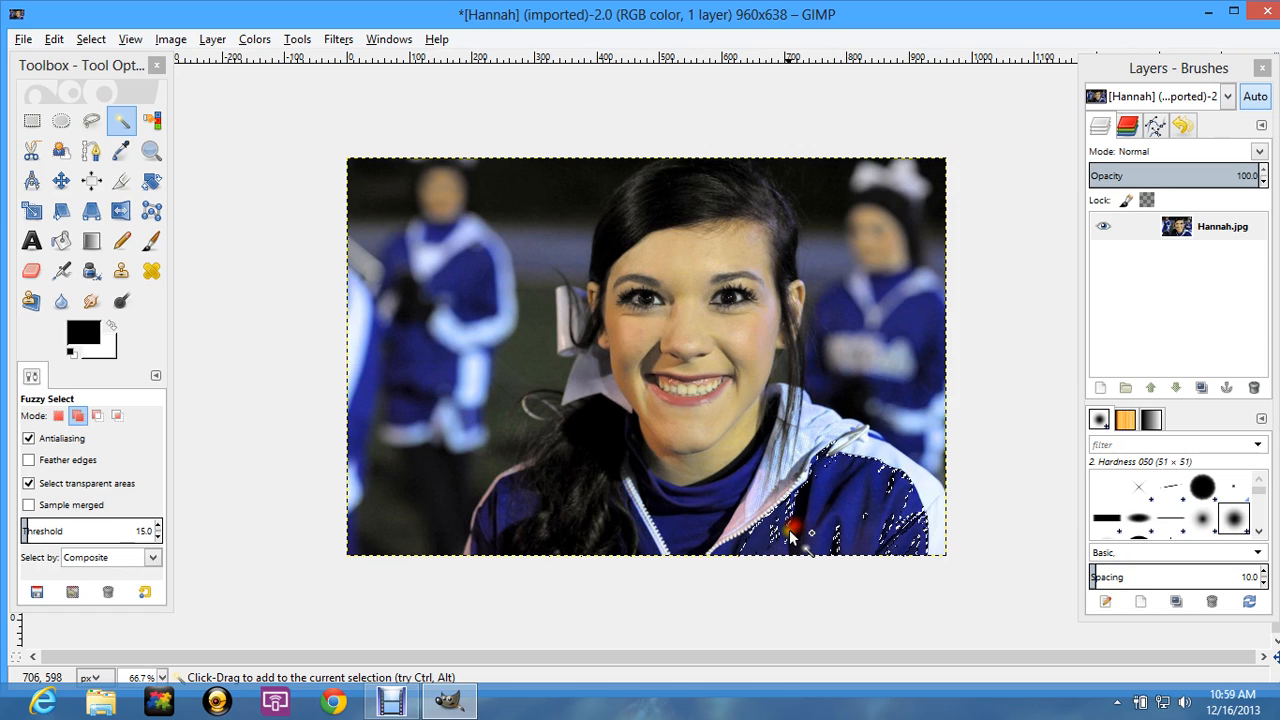
pyautogui.moveTo(790, 534); pyautogui.dragTo(831, 534)
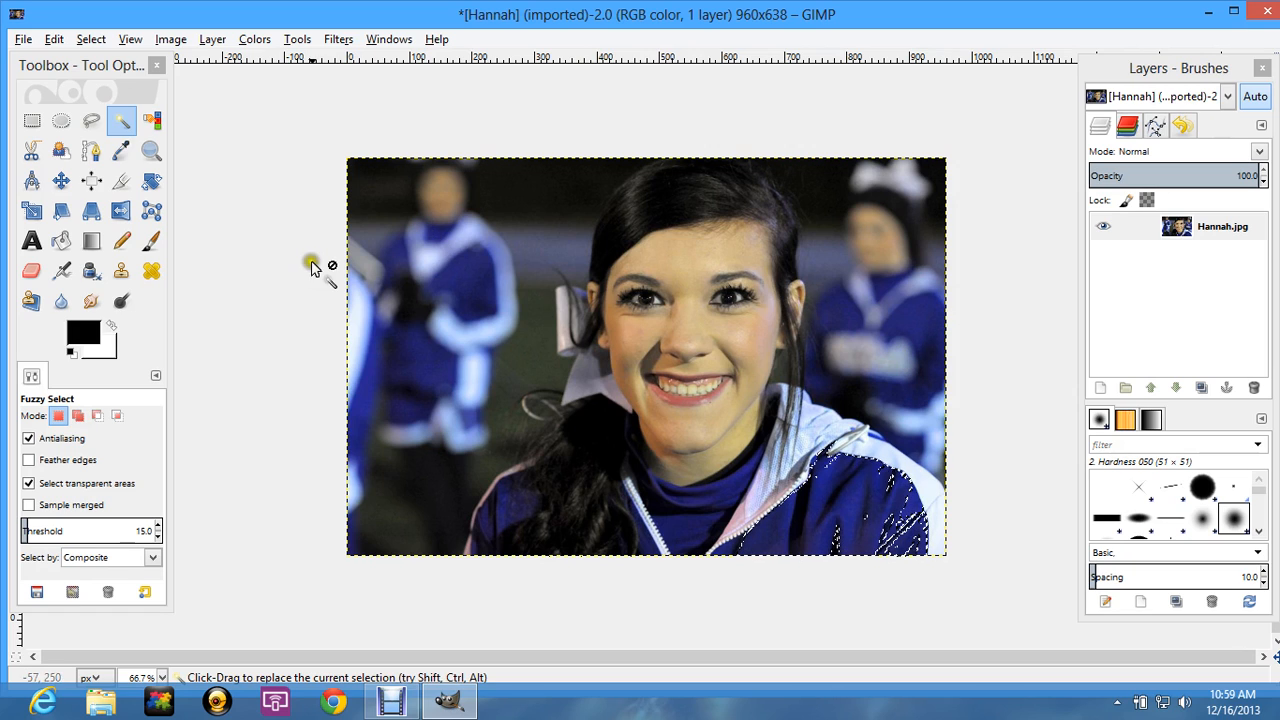
# Select the uniforms' blue across the photo with Select by Color, adding further blue shades sampled from the woman's jacket
pyautogui.click(153, 120)
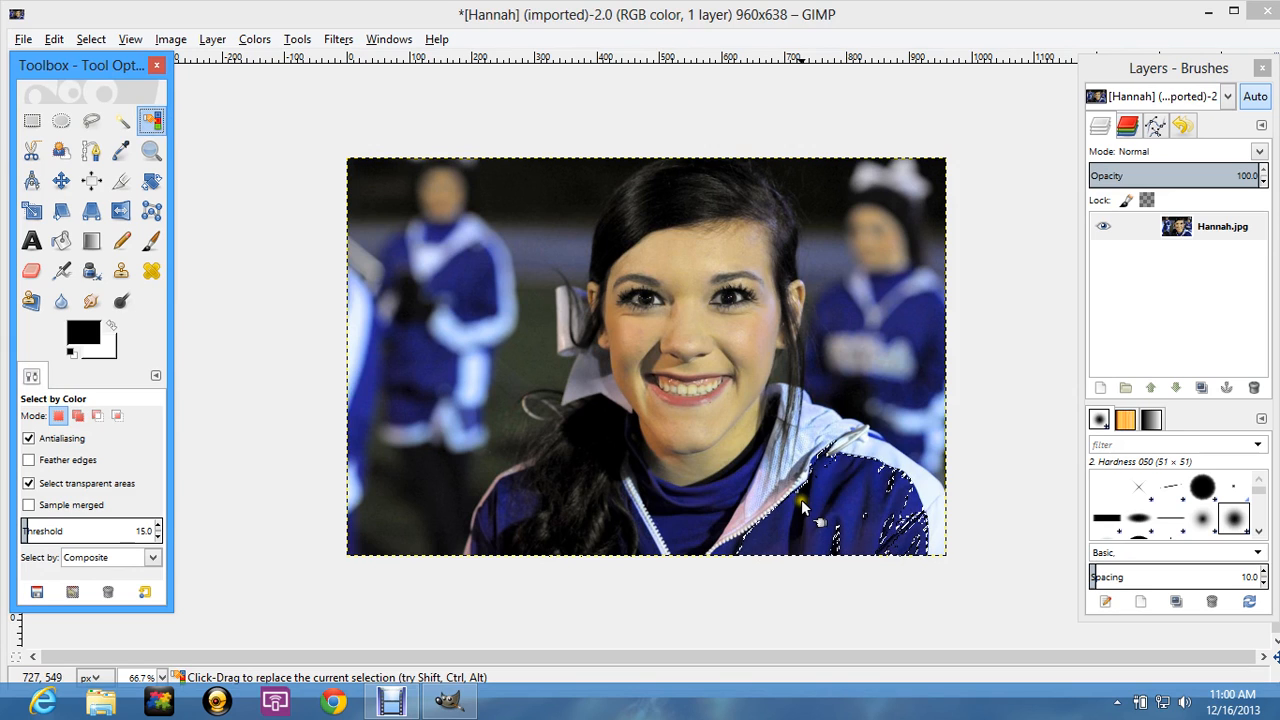
pyautogui.click(700, 523)
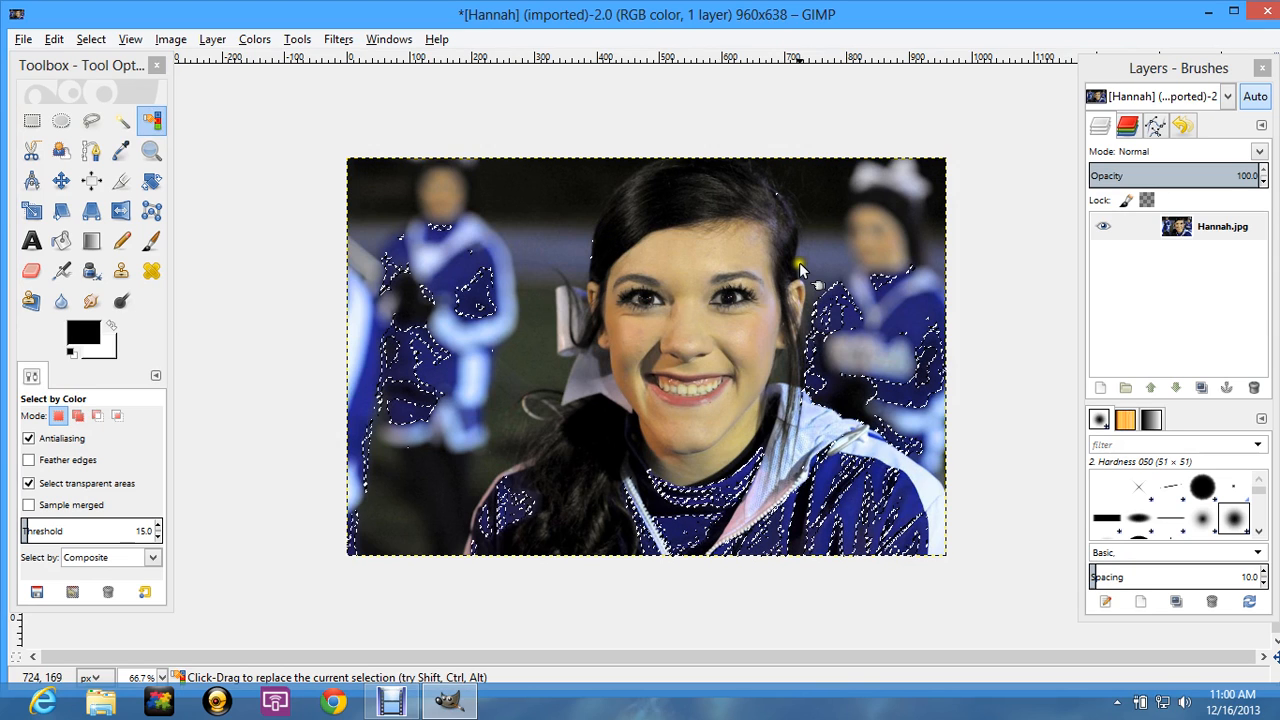
pyautogui.keyDown('shift'); pyautogui.click(862, 527); pyautogui.keyUp('shift')
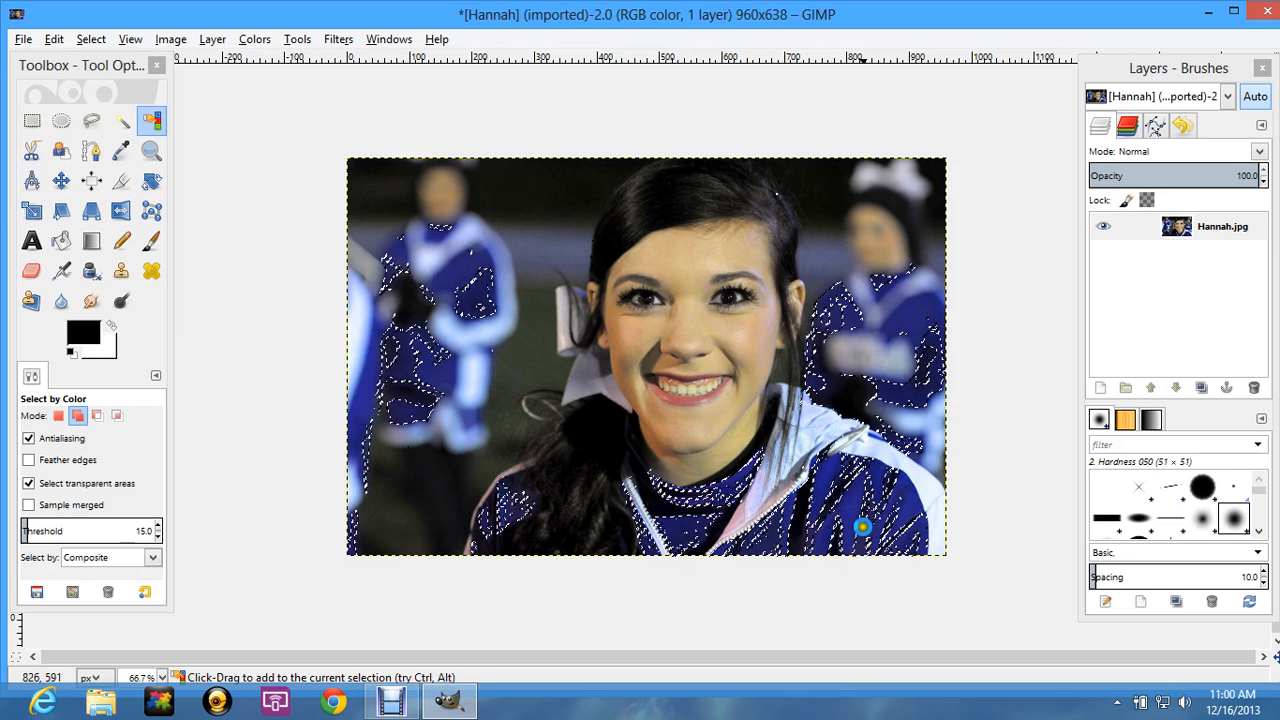
pyautogui.keyDown('shift'); pyautogui.click(874, 527); pyautogui.keyUp('shift')
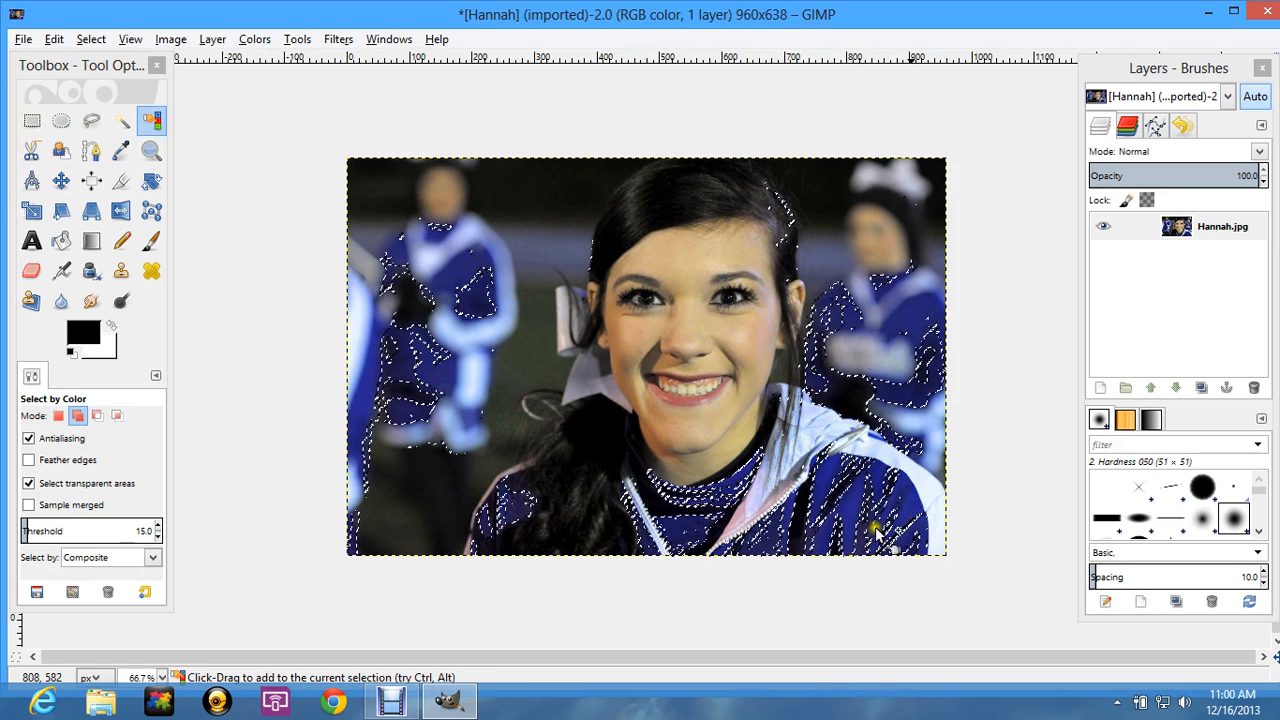
pyautogui.keyDown('shift'); pyautogui.click(838, 531); pyautogui.keyUp('shift')
pyautogui.keyDown('shift'); pyautogui.click(813, 492); pyautogui.keyUp('shift')
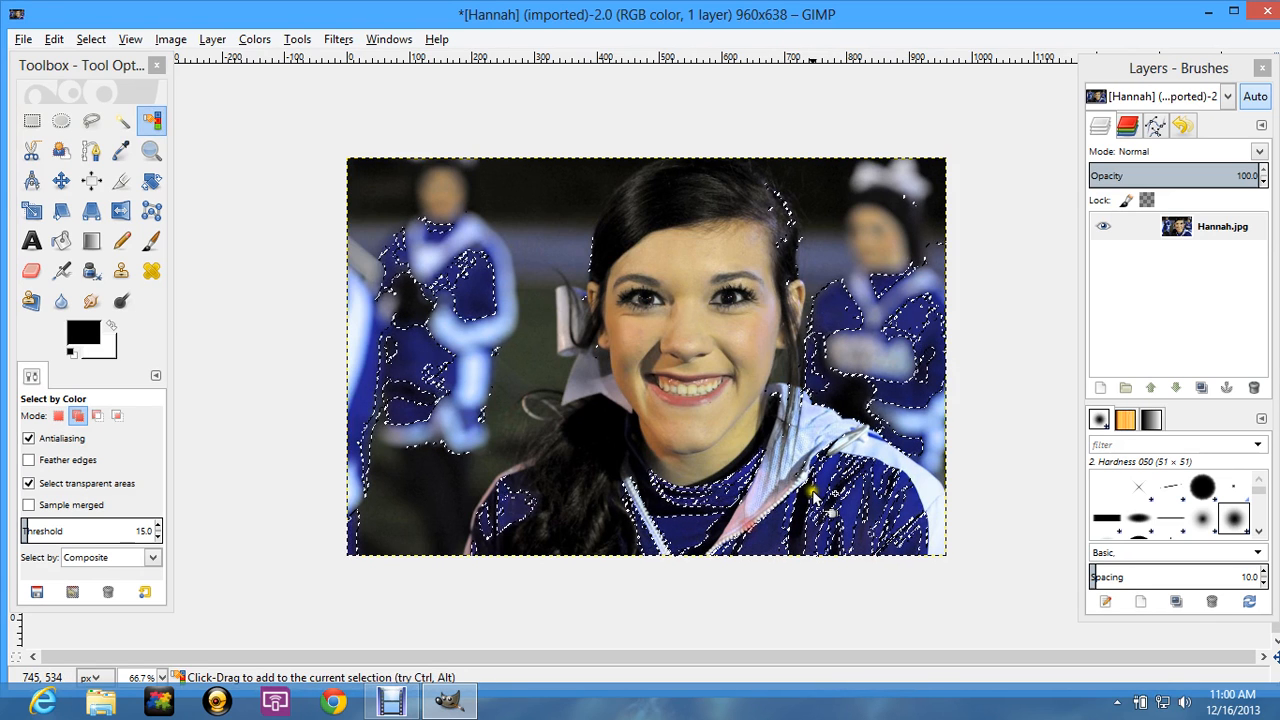
pyautogui.keyDown('shift'); pyautogui.click(781, 526); pyautogui.keyUp('shift')
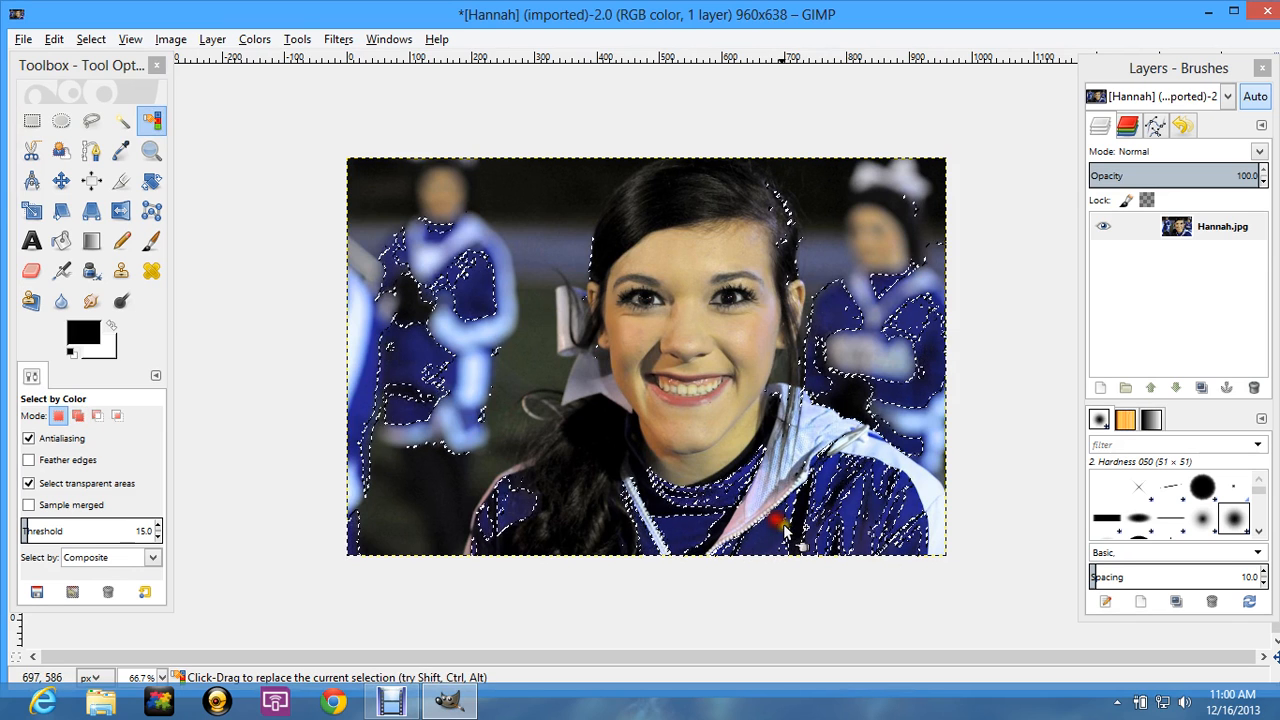
# Undo the color-based selections so that only the blue area on the right side of the jacket is selected
pyautogui.moveTo(785, 530); pyautogui.dragTo(550, 233)
pyautogui.press('ctrl')
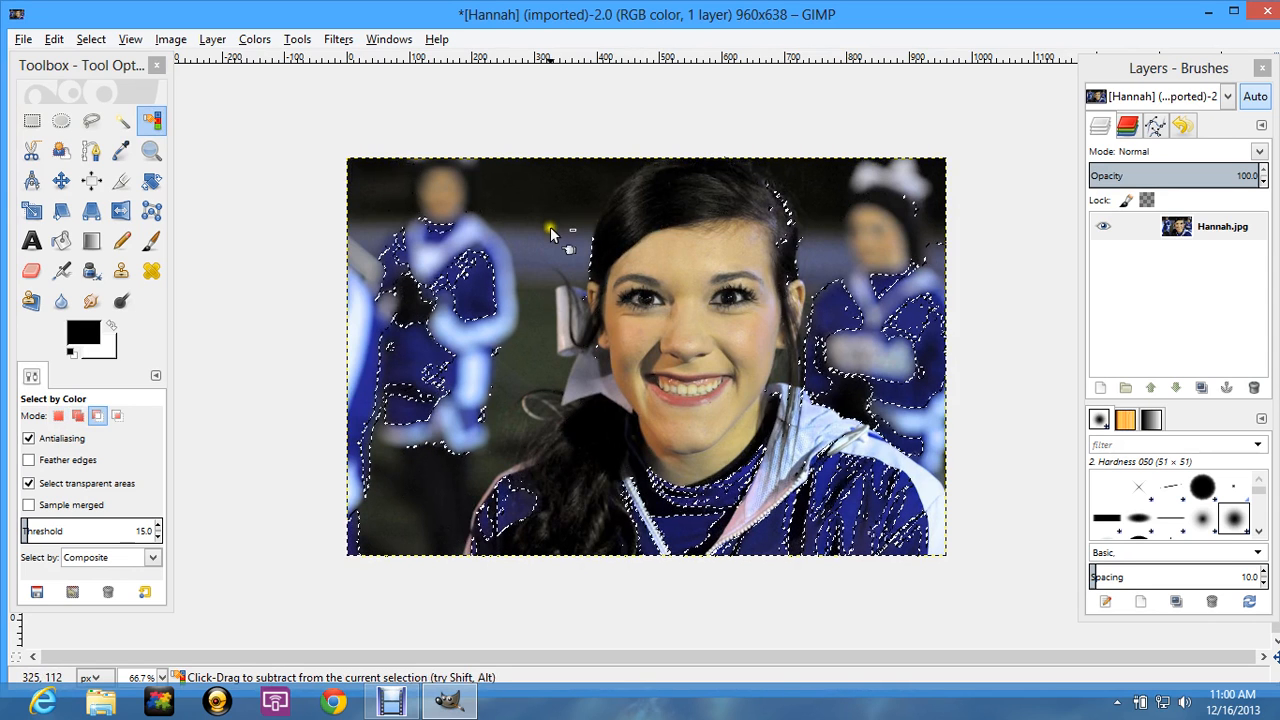
pyautogui.keyDown('ctrl'); pyautogui.click(397, 451); pyautogui.keyUp('ctrl')
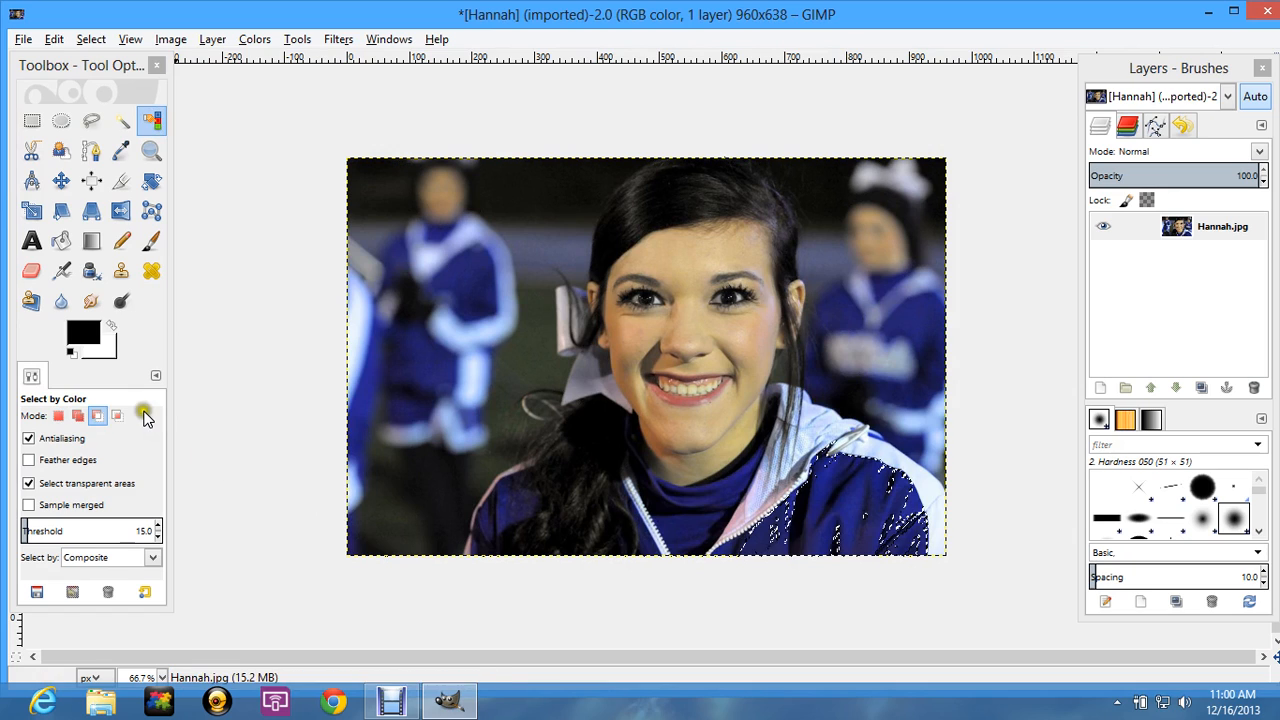
pyautogui.click(533, 440)
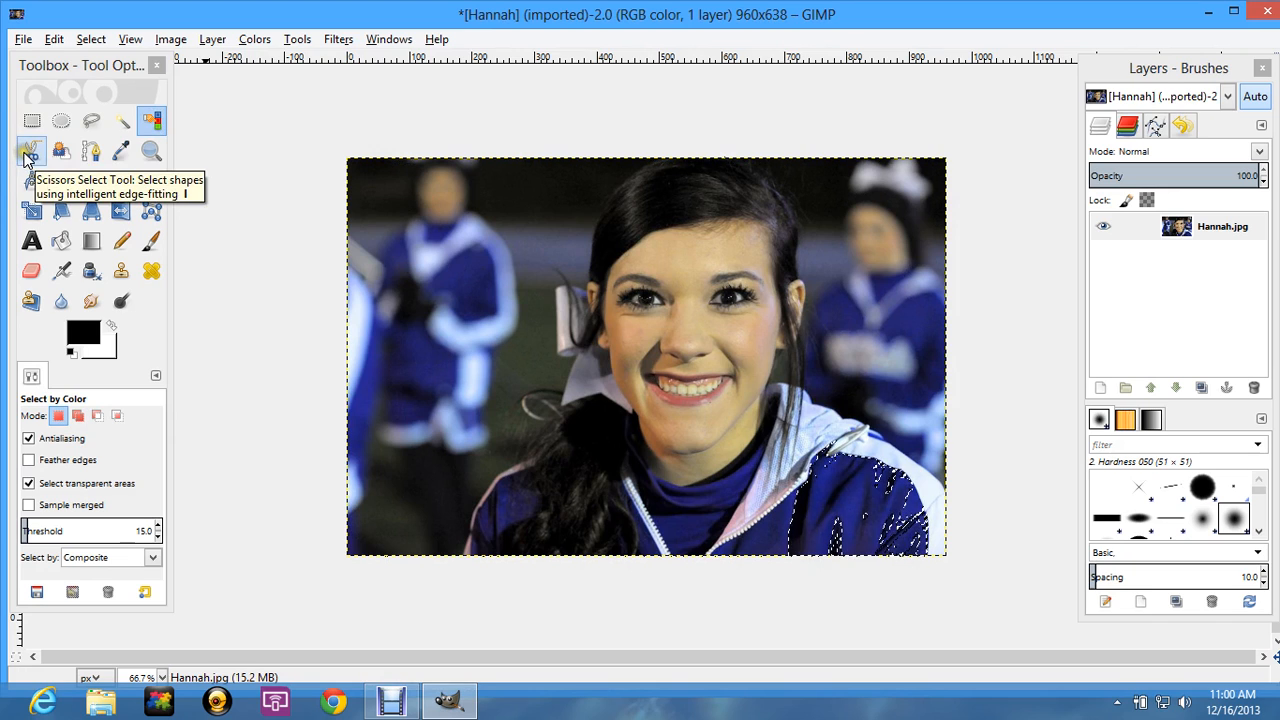
# Sample foreground colors with the Color Picker from the woman's skin, lips, collar and eyes, ending on the skin between her eyebrows
pyautogui.click(120, 152)
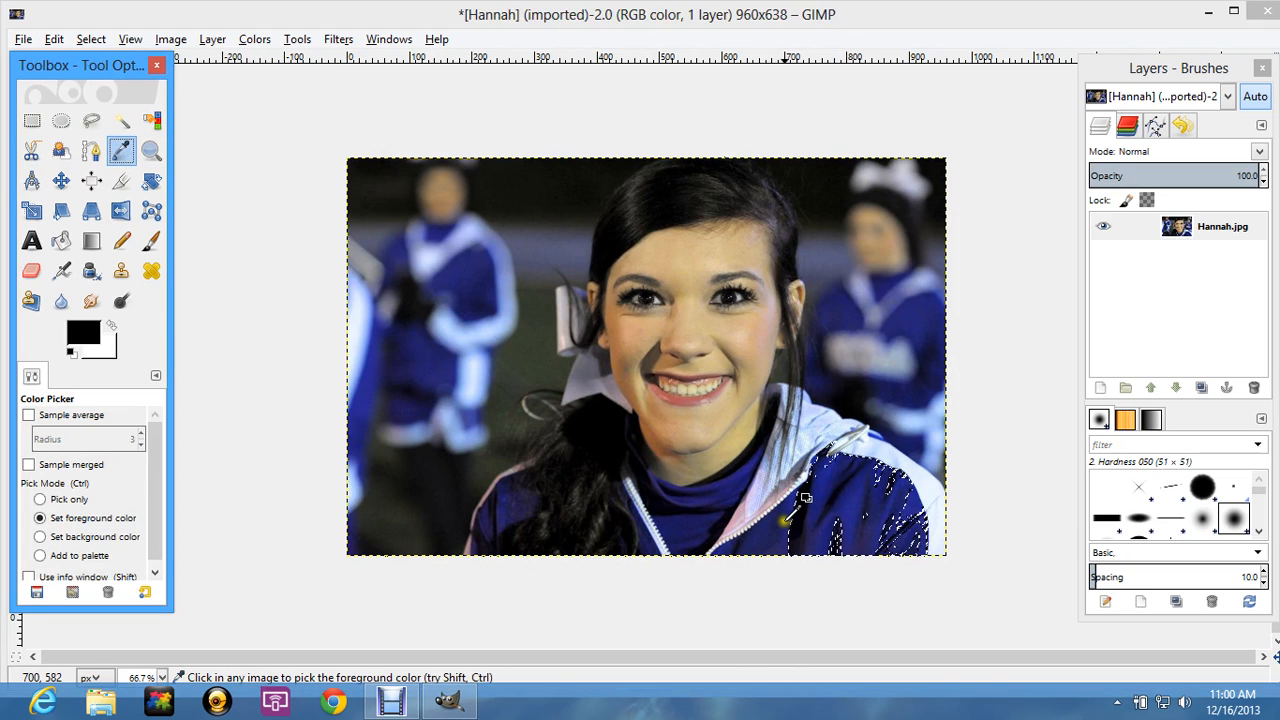
pyautogui.click(658, 262)
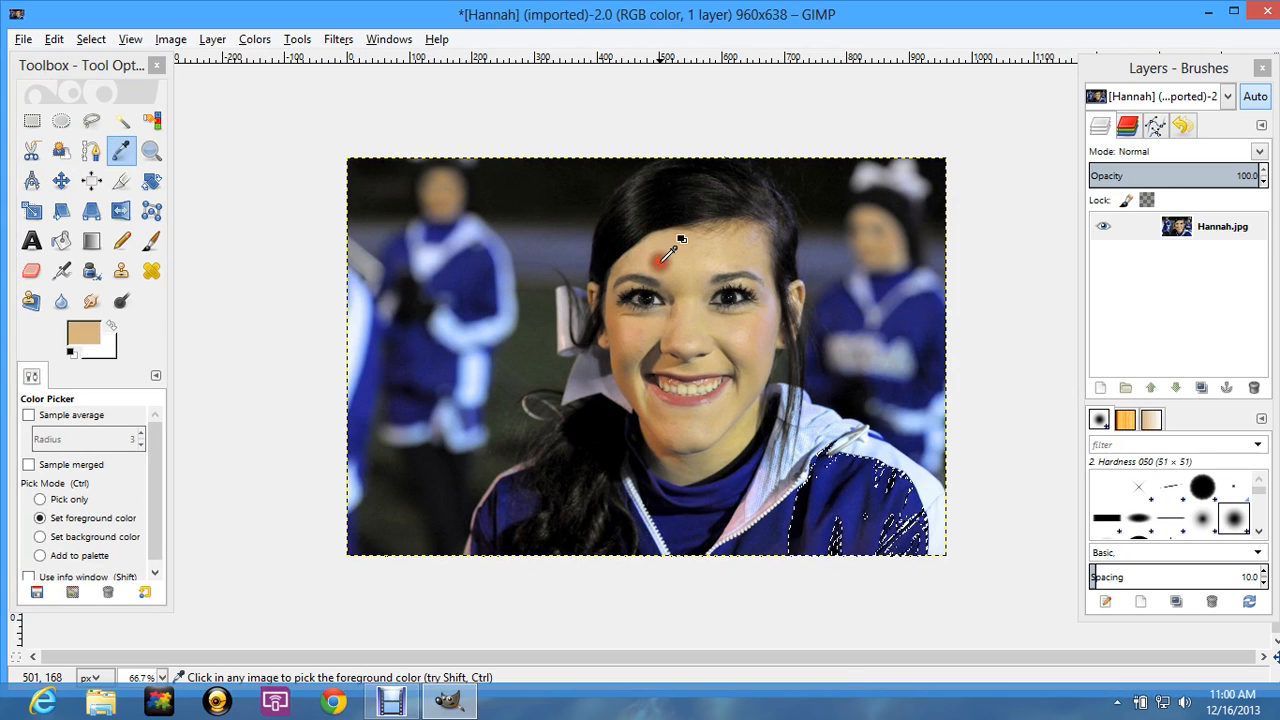
pyautogui.click(646, 341)
pyautogui.click(684, 396)
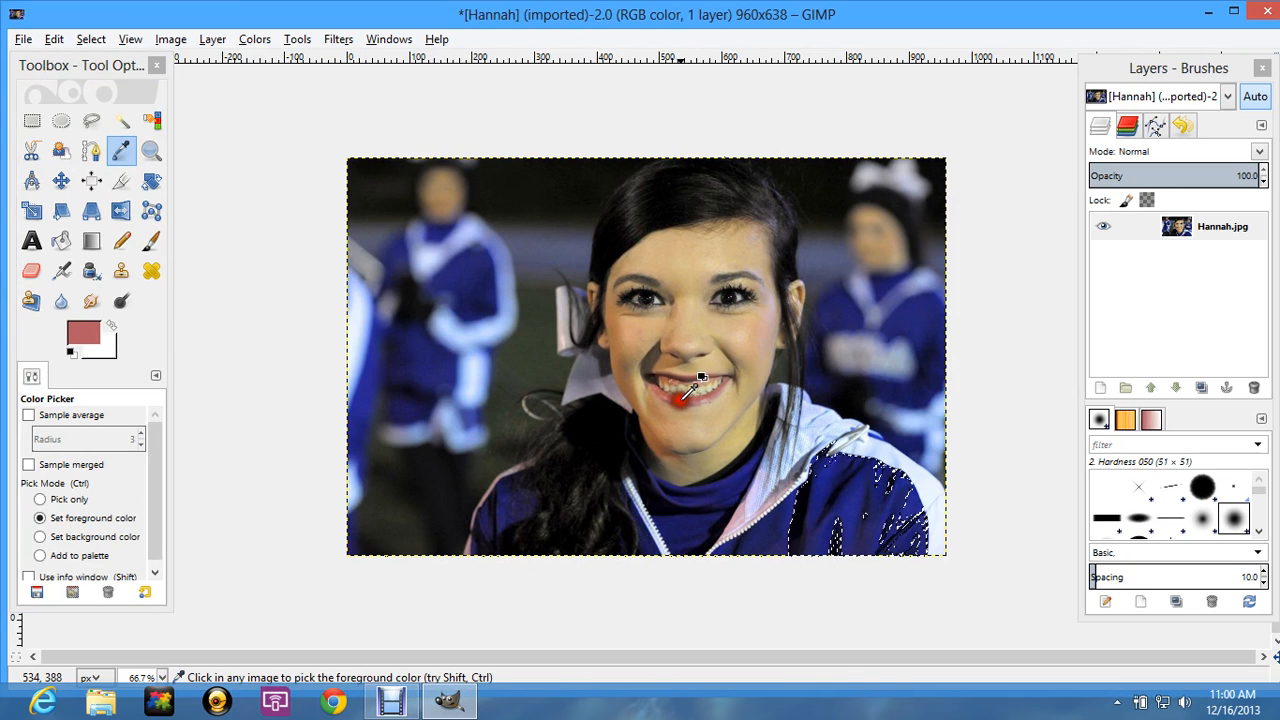
pyautogui.click(630, 361)
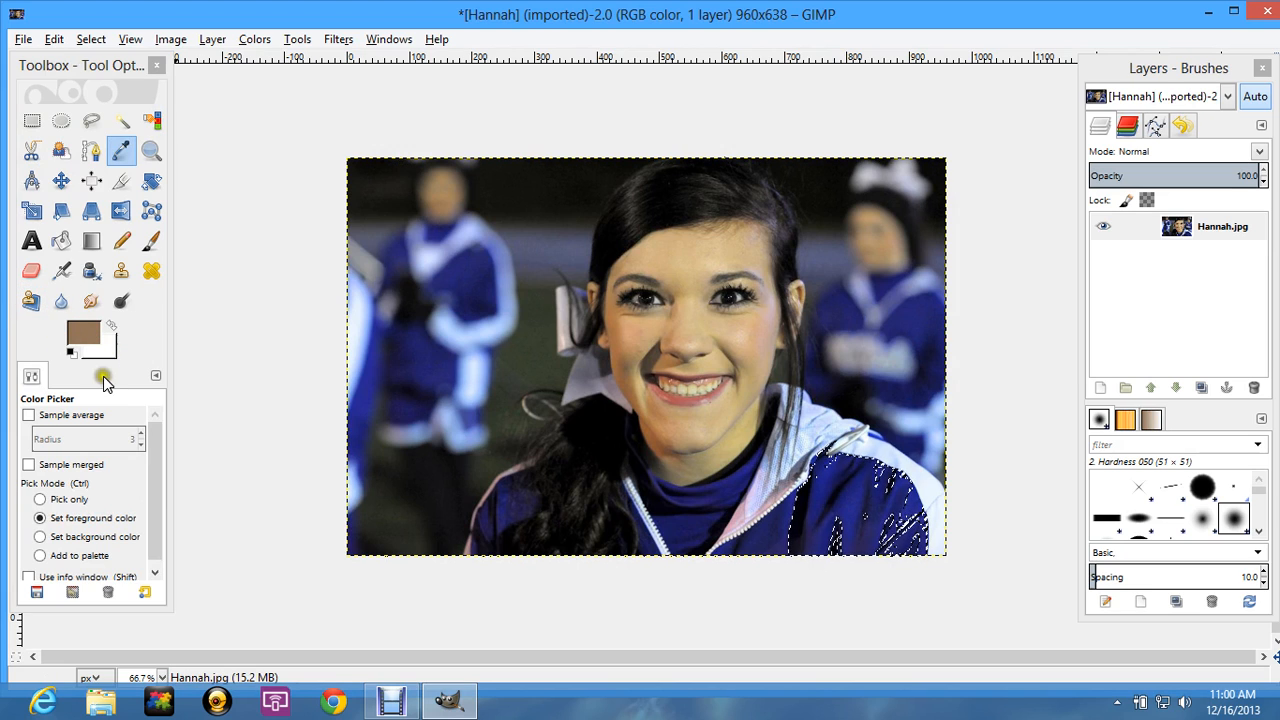
pyautogui.click(674, 530)
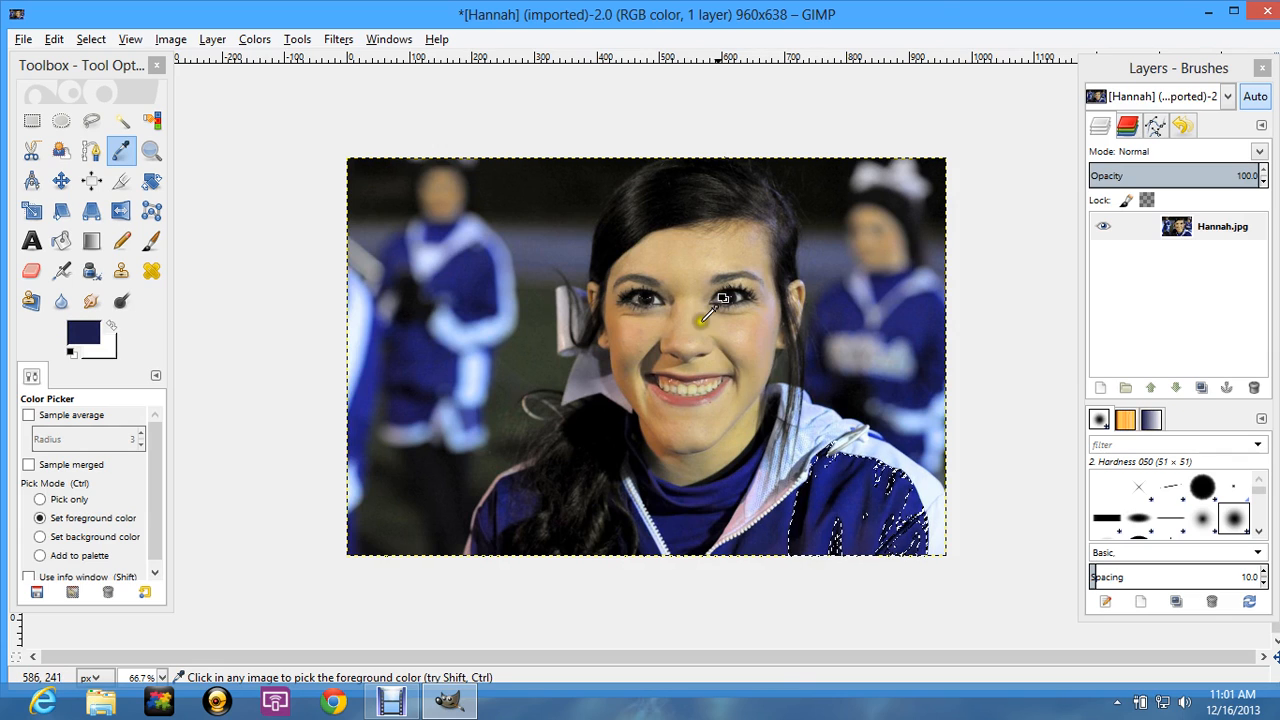
pyautogui.click(733, 298)
pyautogui.click(640, 296)
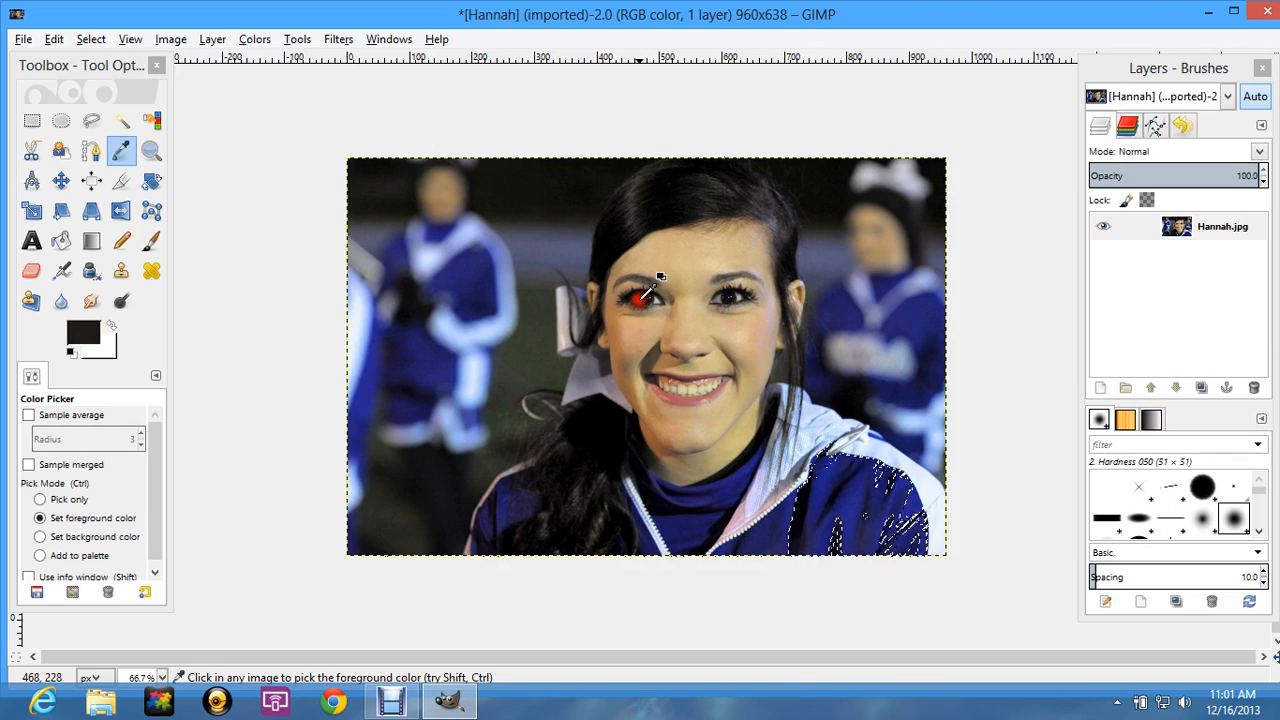
pyautogui.click(668, 248)
pyautogui.click(710, 325)
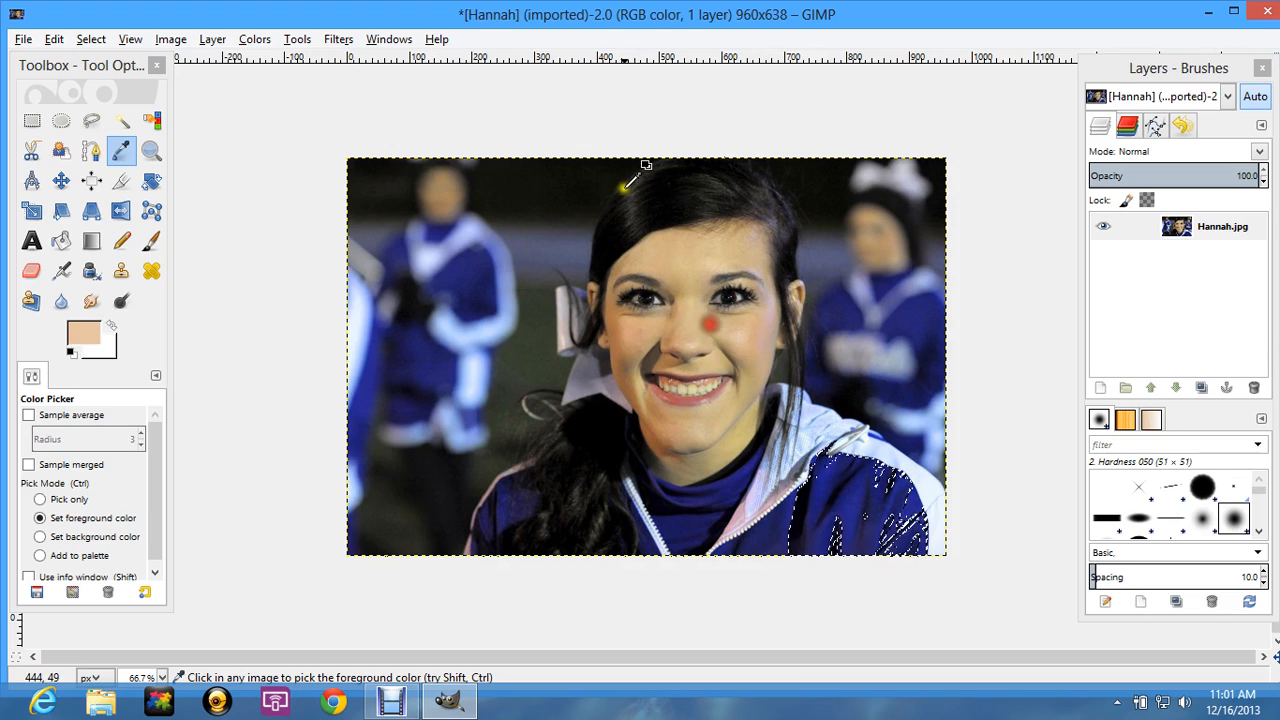
pyautogui.click(685, 282)
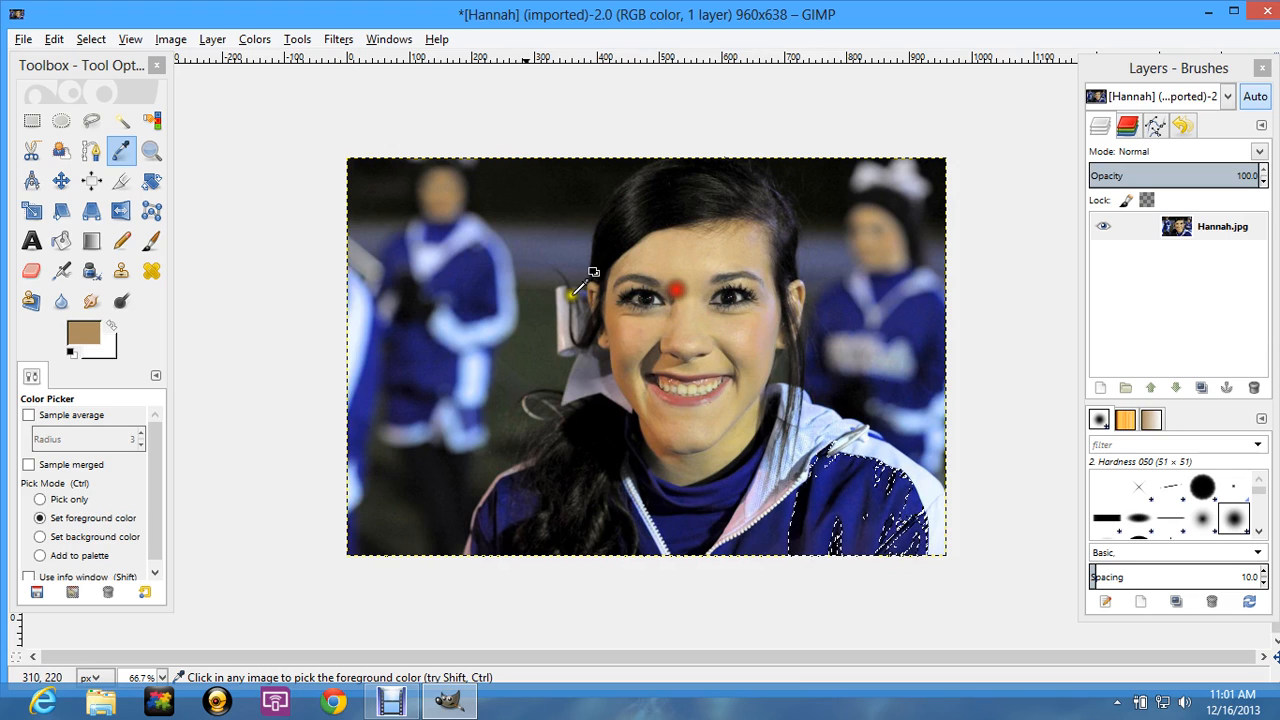
# Magnify the woman's face with the Zoom tool up to 152%, and zoom back out until the whole photo shows at 66.7%
pyautogui.click(151, 150)
pyautogui.moveTo(314, 147); pyautogui.dragTo(890, 514)
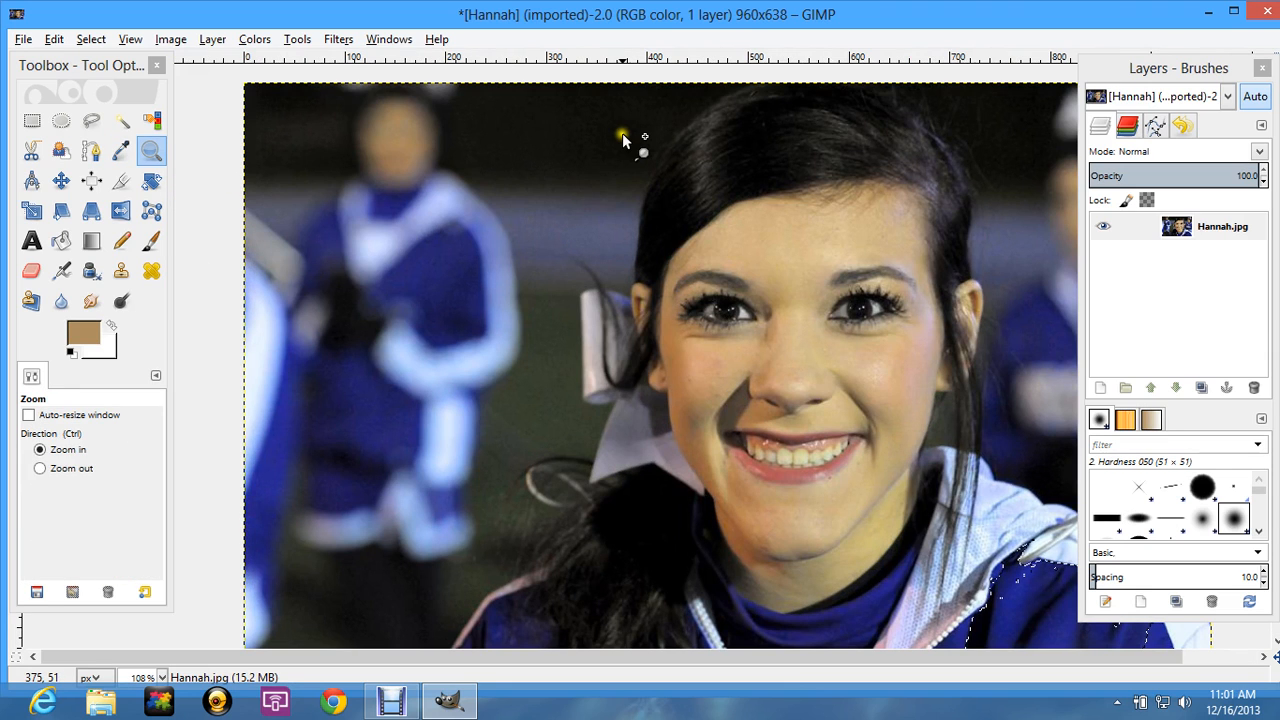
pyautogui.click(698, 388)
pyautogui.press('ctrl')
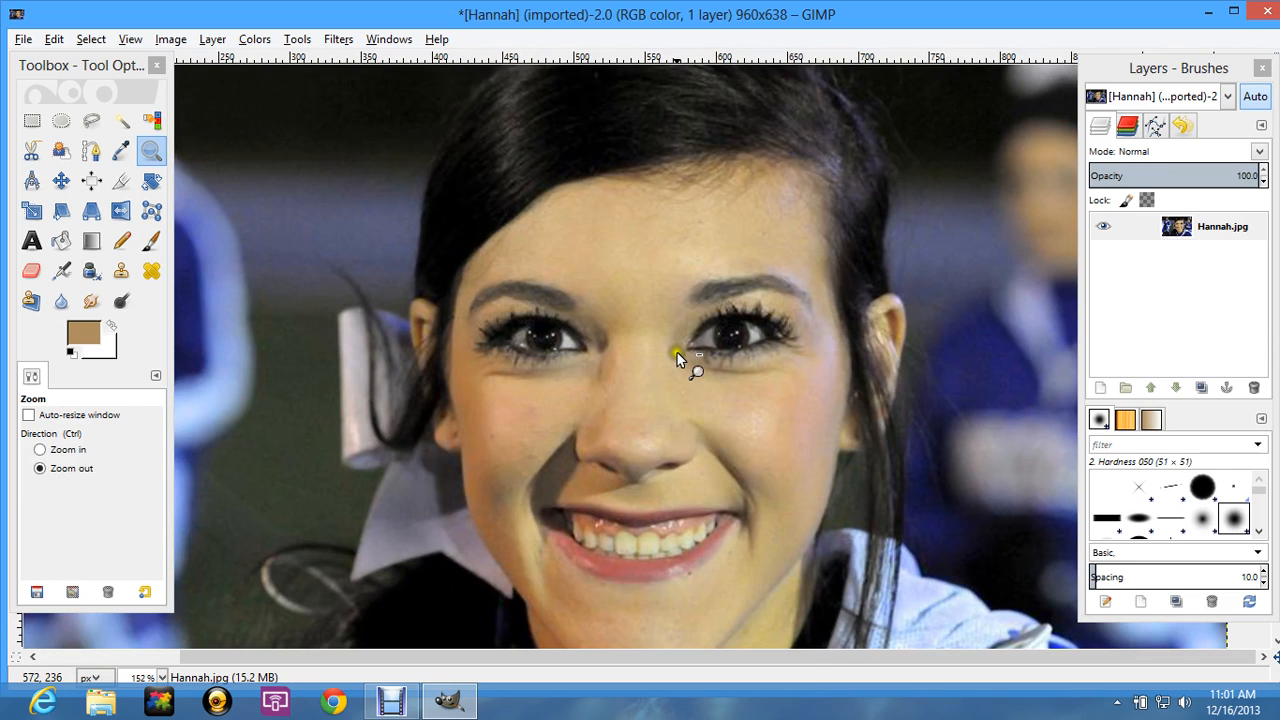
pyautogui.click(678, 358)
pyautogui.click(727, 384)
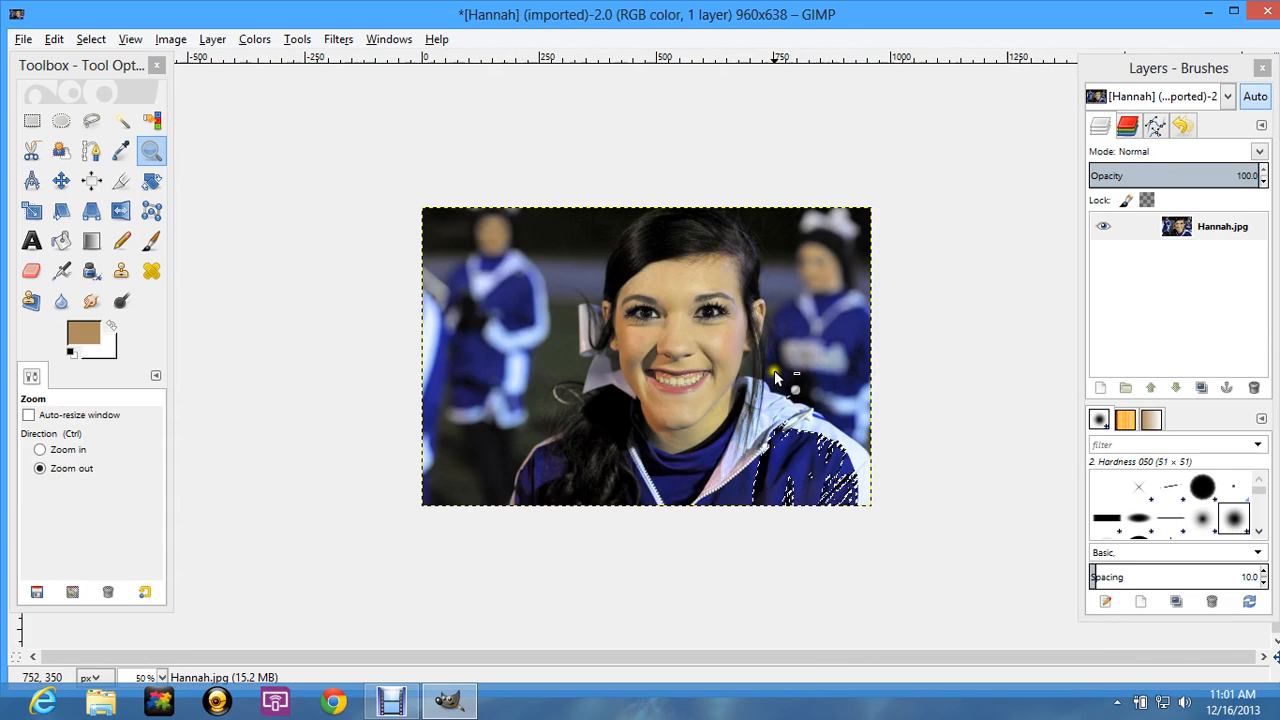
pyautogui.scroll(1, 776, 398)
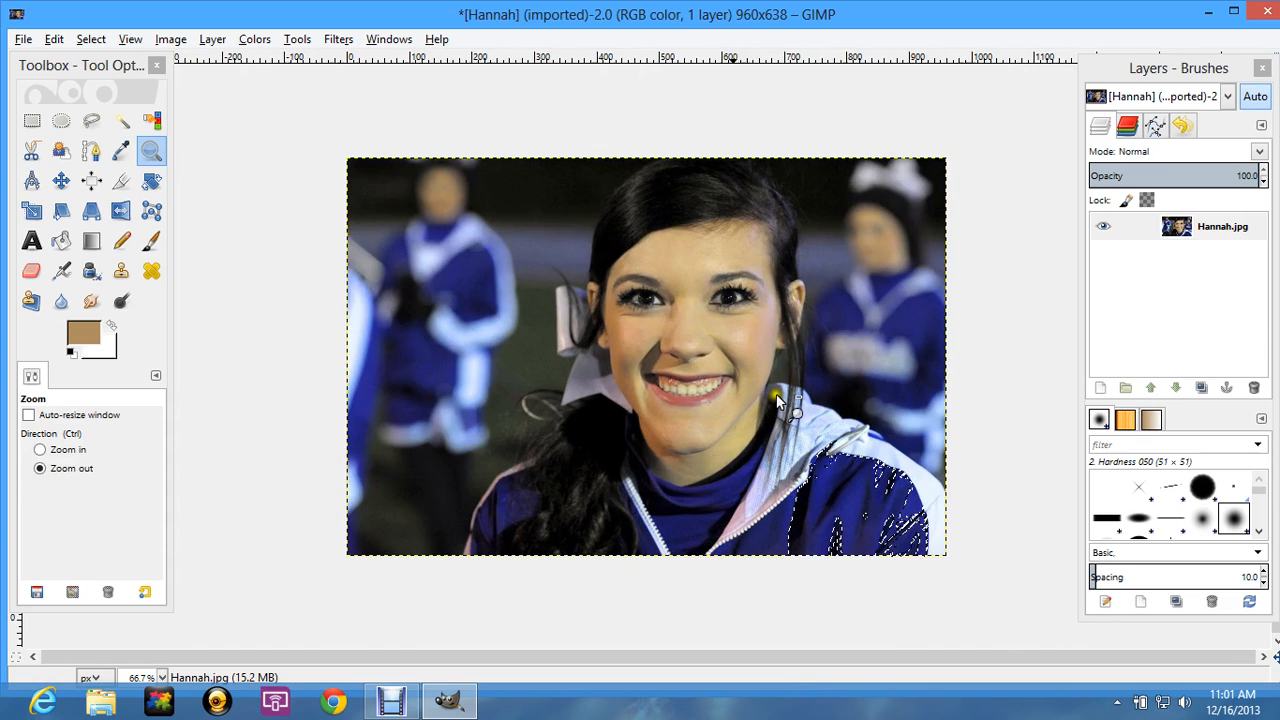
pyautogui.scroll(2, 778, 400)
pyautogui.scroll(-2, 778, 400)
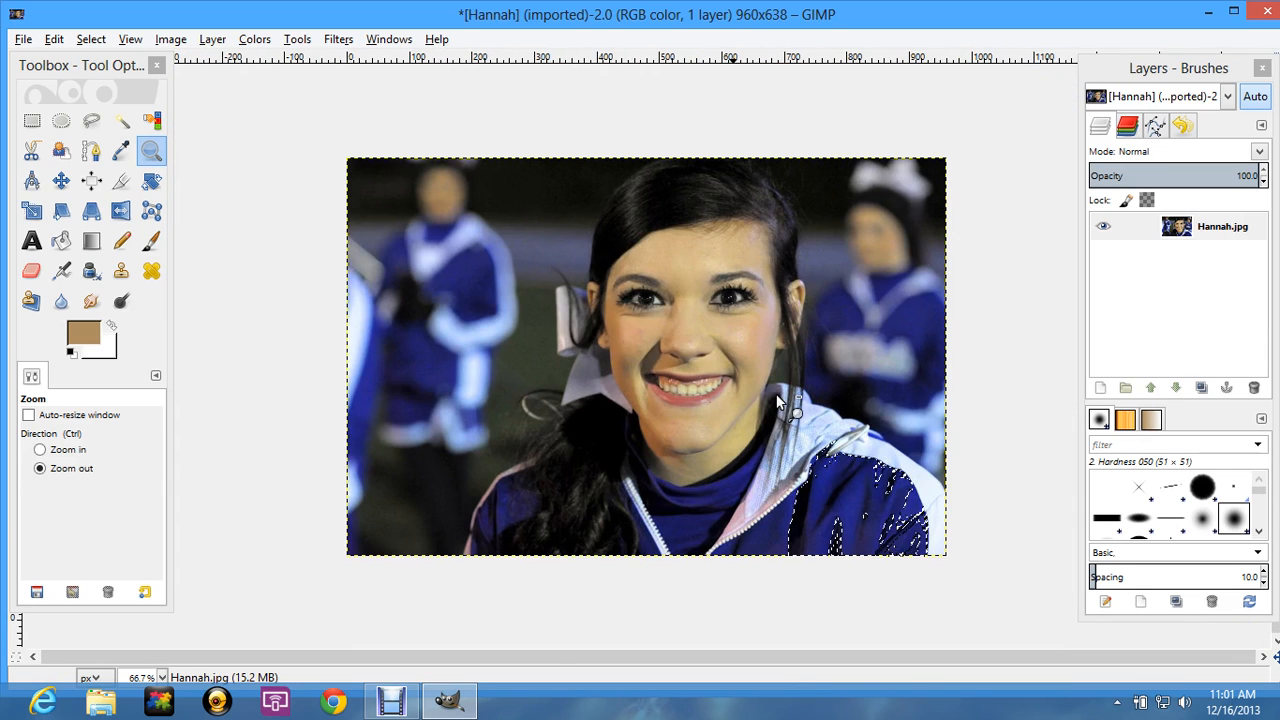
pyautogui.press('ctrl')
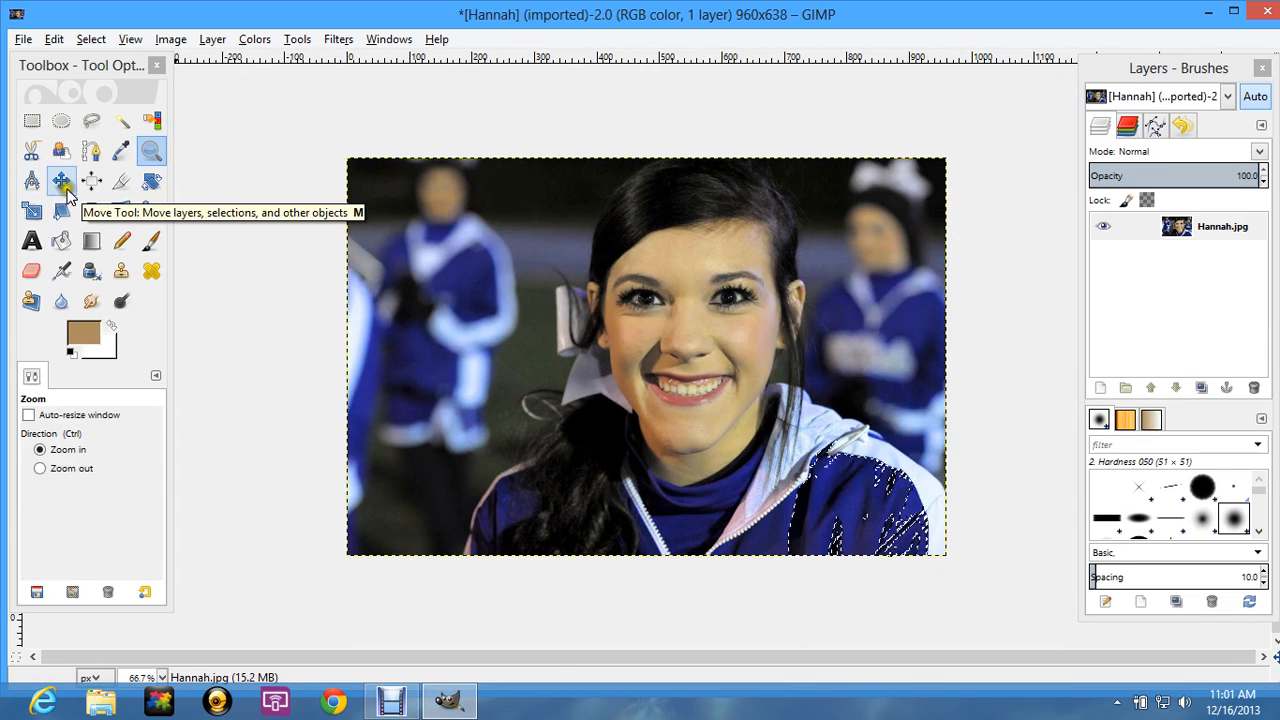
# Try the Move tool on the photo, and look at its path and layer modes
pyautogui.click(62, 183)
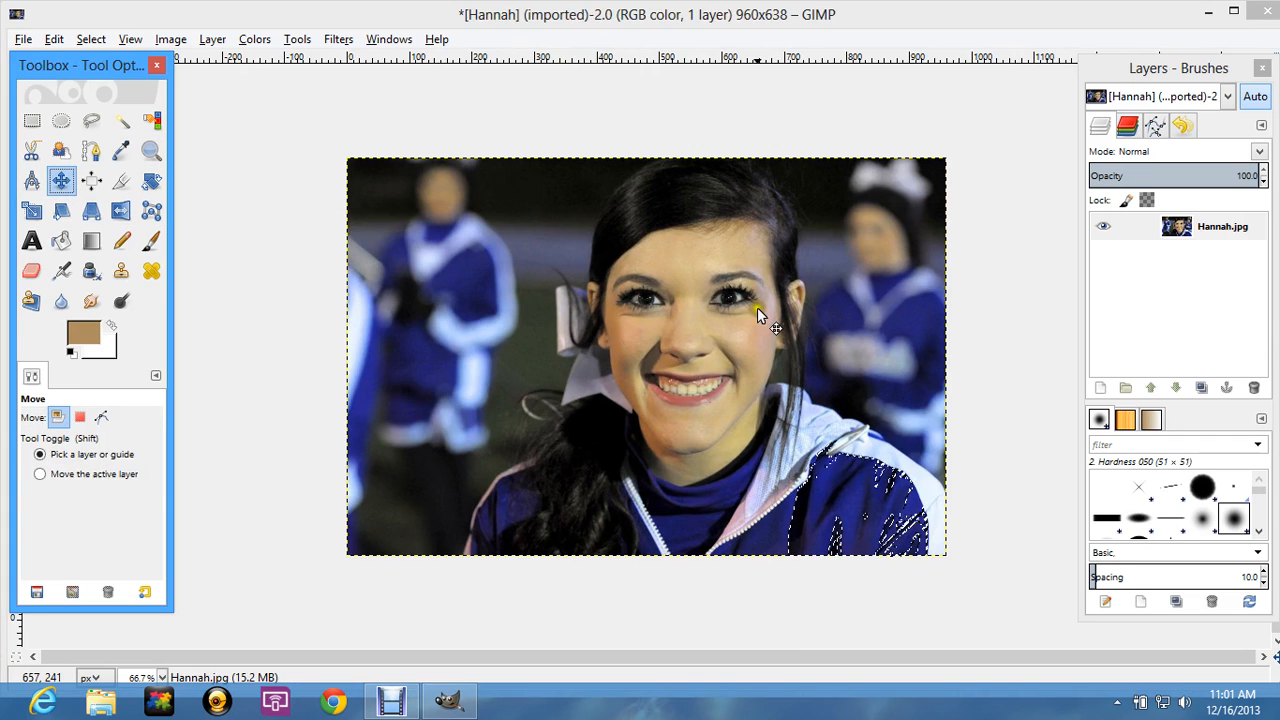
pyautogui.moveTo(757, 307)
pyautogui.mouseDown()
pyautogui.moveTo(625, 322)
pyautogui.moveTo(818, 330)
pyautogui.moveTo(809, 234)
pyautogui.moveTo(831, 322)
pyautogui.moveTo(757, 308)
pyautogui.mouseUp()
pyautogui.click(101, 417)
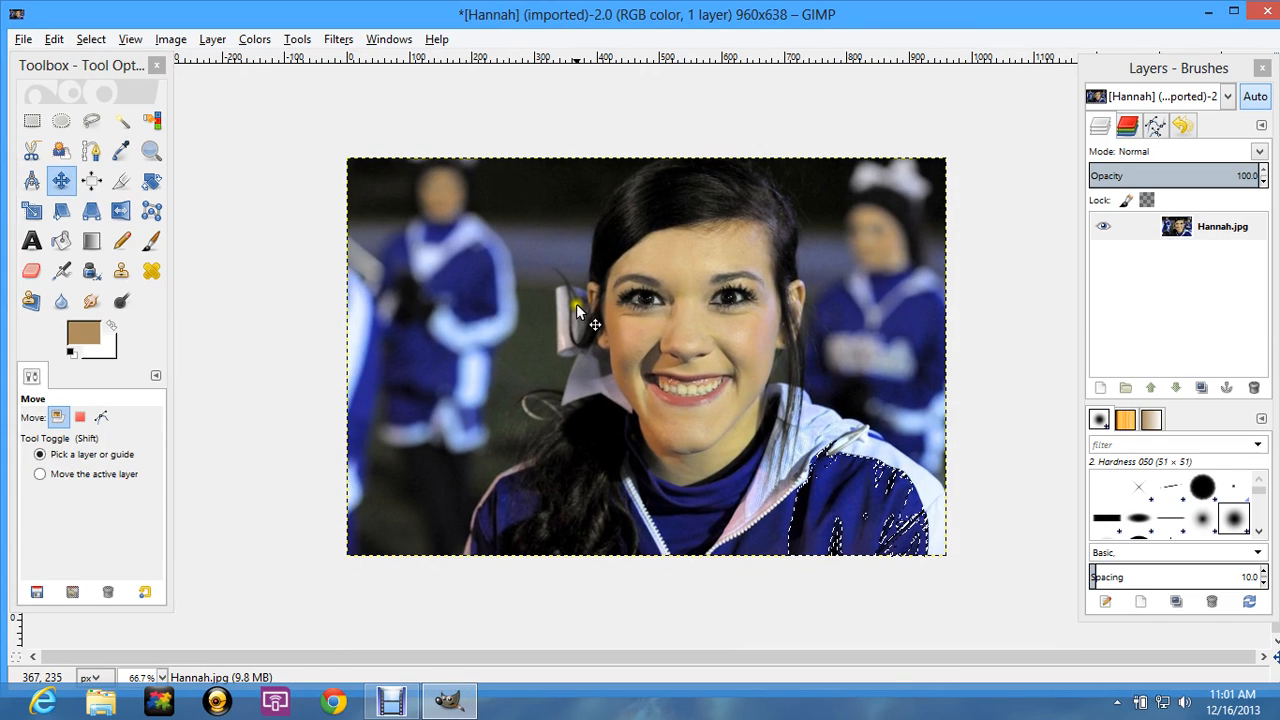
pyautogui.click(57, 417)
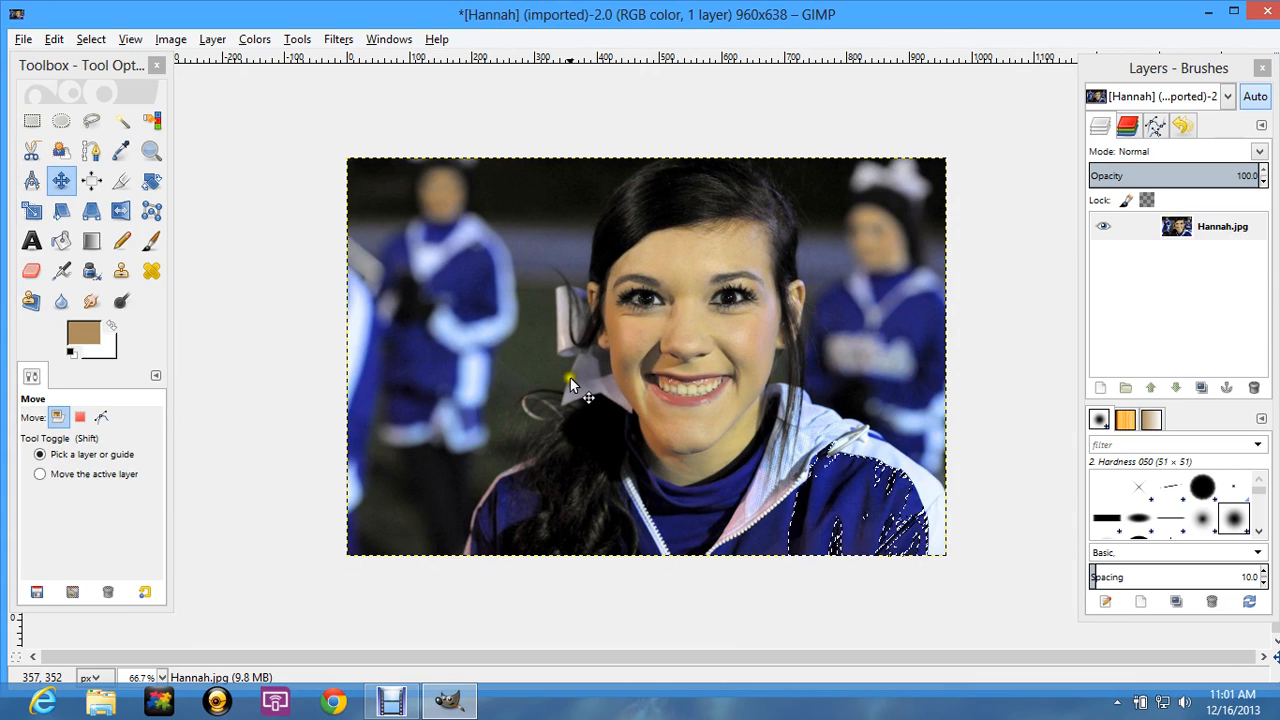
# Outline a trial crop area with the Crop tool over most of the photo, starting at about 3, 32 px
pyautogui.click(121, 184)
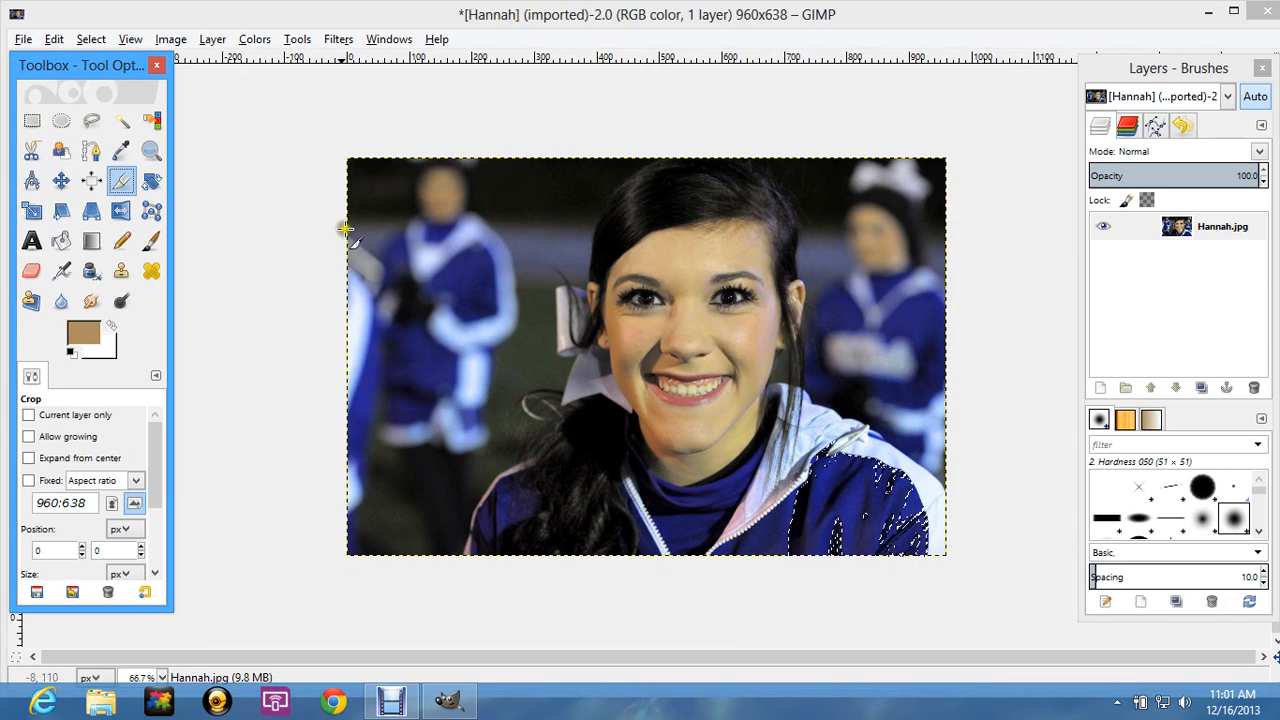
pyautogui.moveTo(349, 178); pyautogui.dragTo(908, 519)
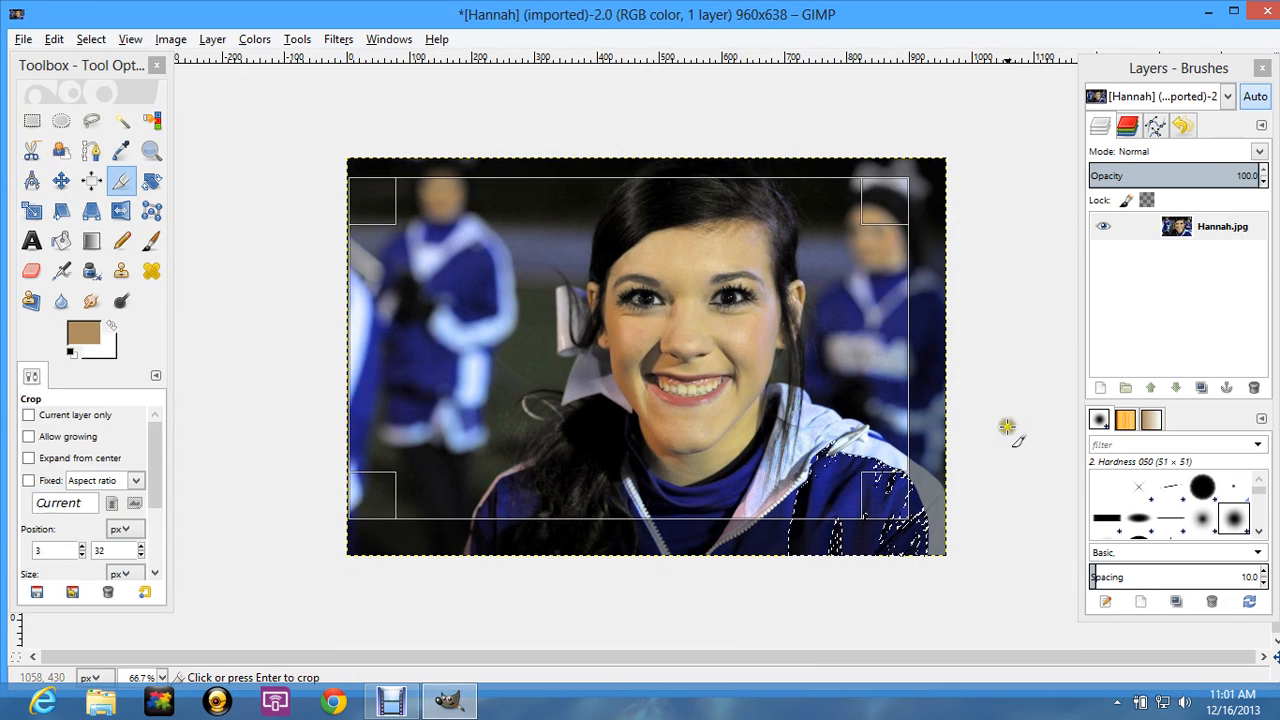
# Try rotating the selected jacket area by about 130° with the Rotate tool, and cancel the rotation
pyautogui.hotkey('shift', 'r')
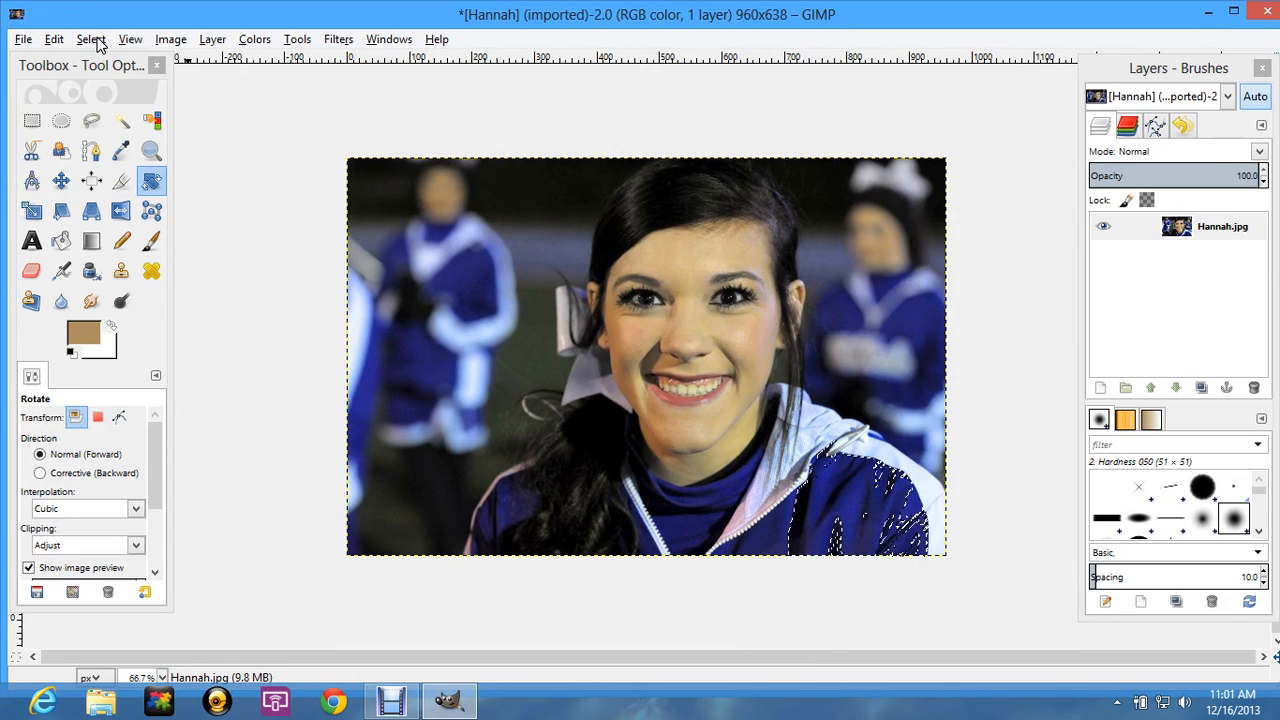
pyautogui.press('Tab')
pyautogui.click(790, 460)
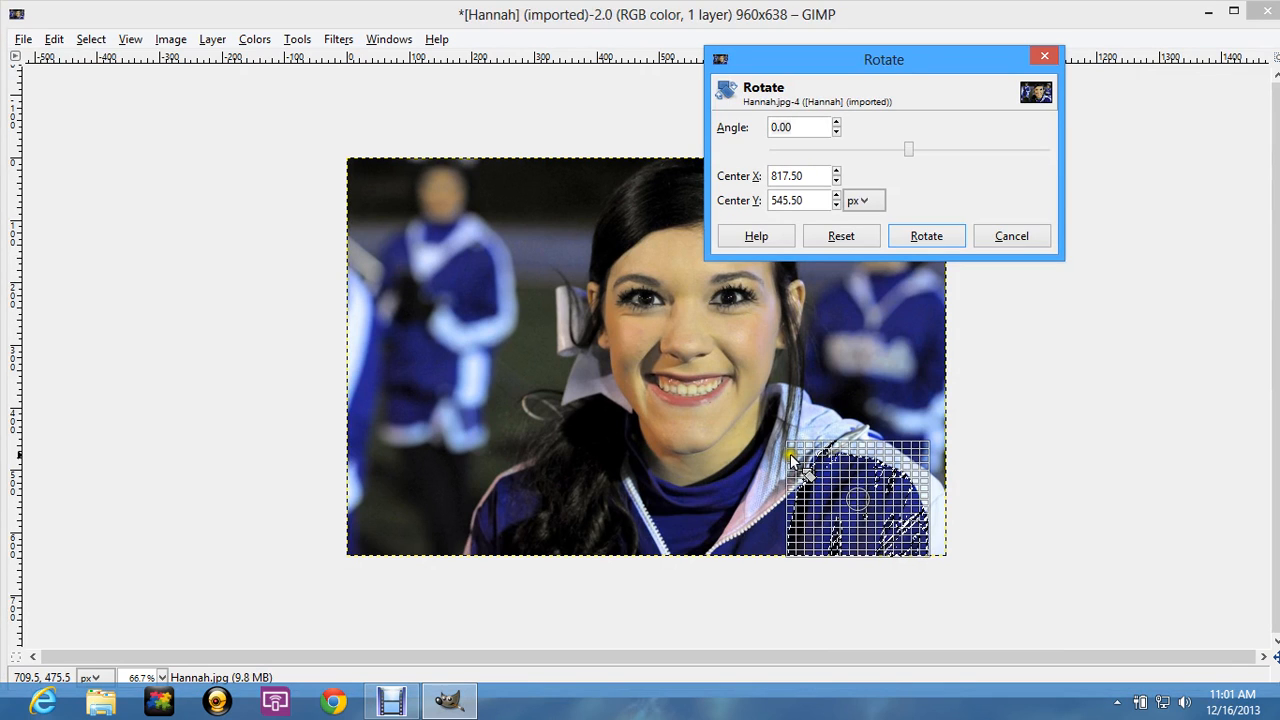
pyautogui.press('Tab')
pyautogui.moveTo(790, 460); pyautogui.dragTo(917, 491)
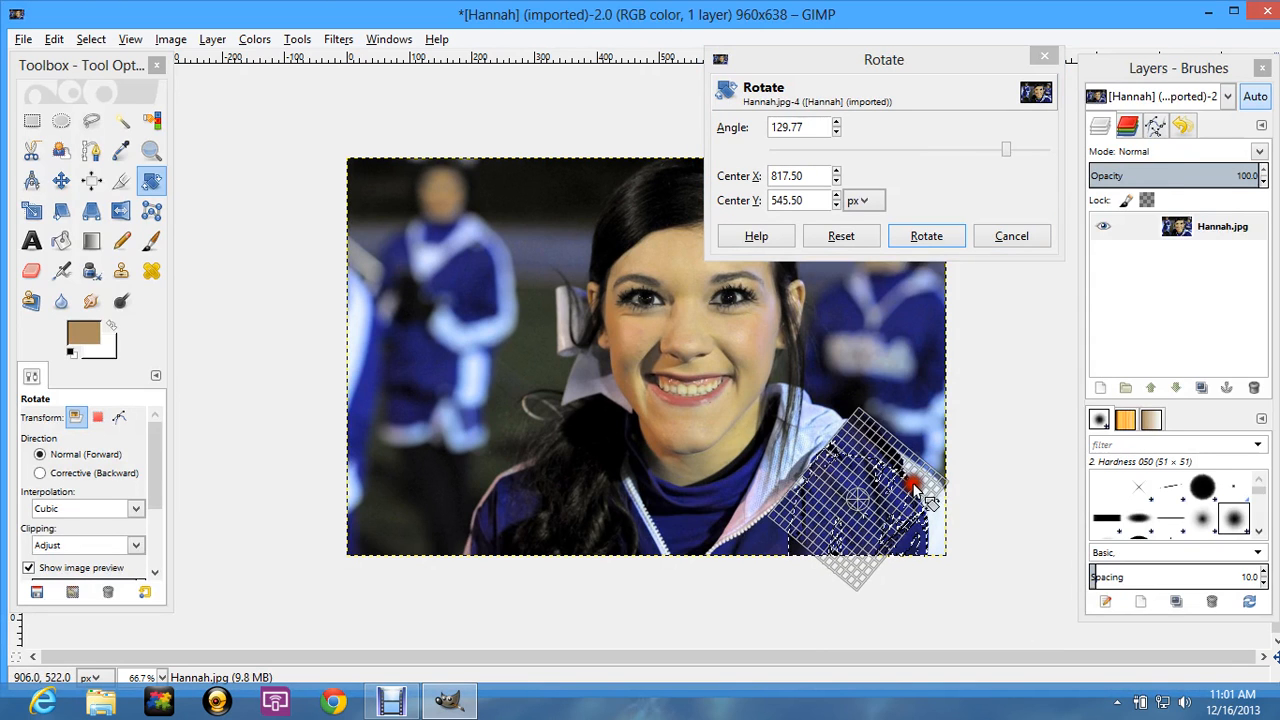
pyautogui.click(1025, 237)
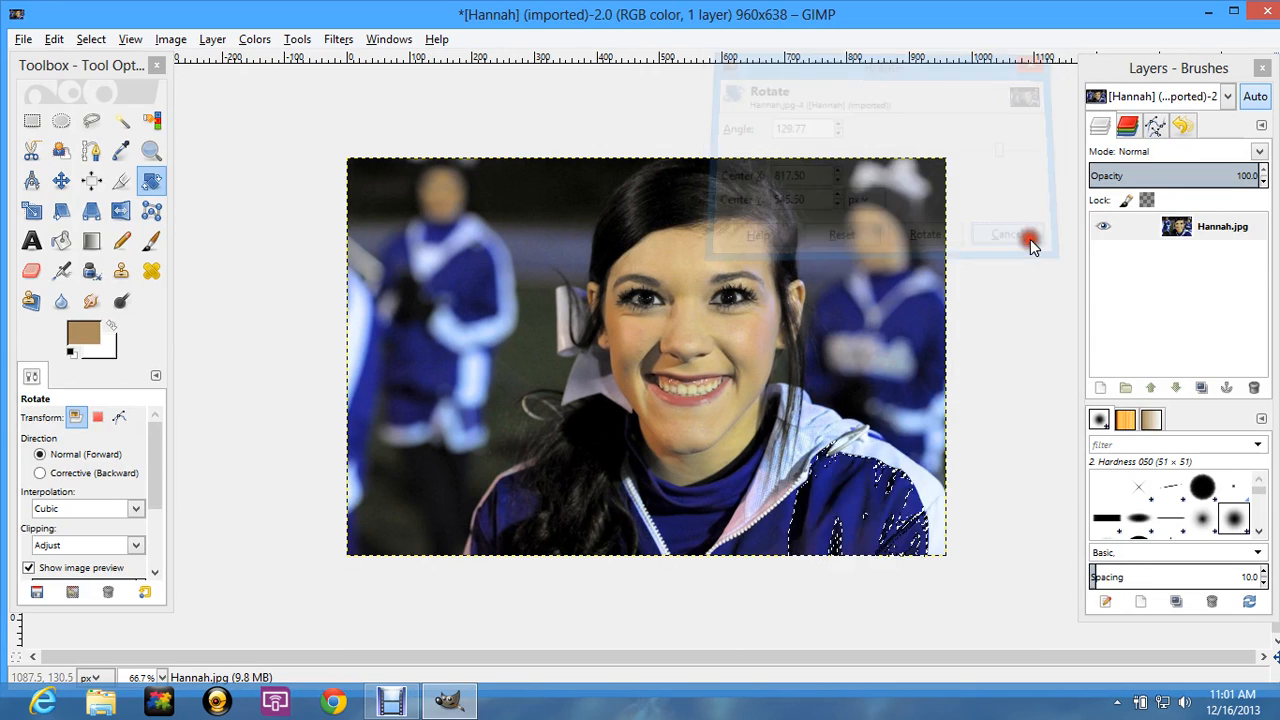
# Clear the selection and try shifting the whole photo layer slightly with the Move tool
pyautogui.press('m')
pyautogui.click(88, 40)
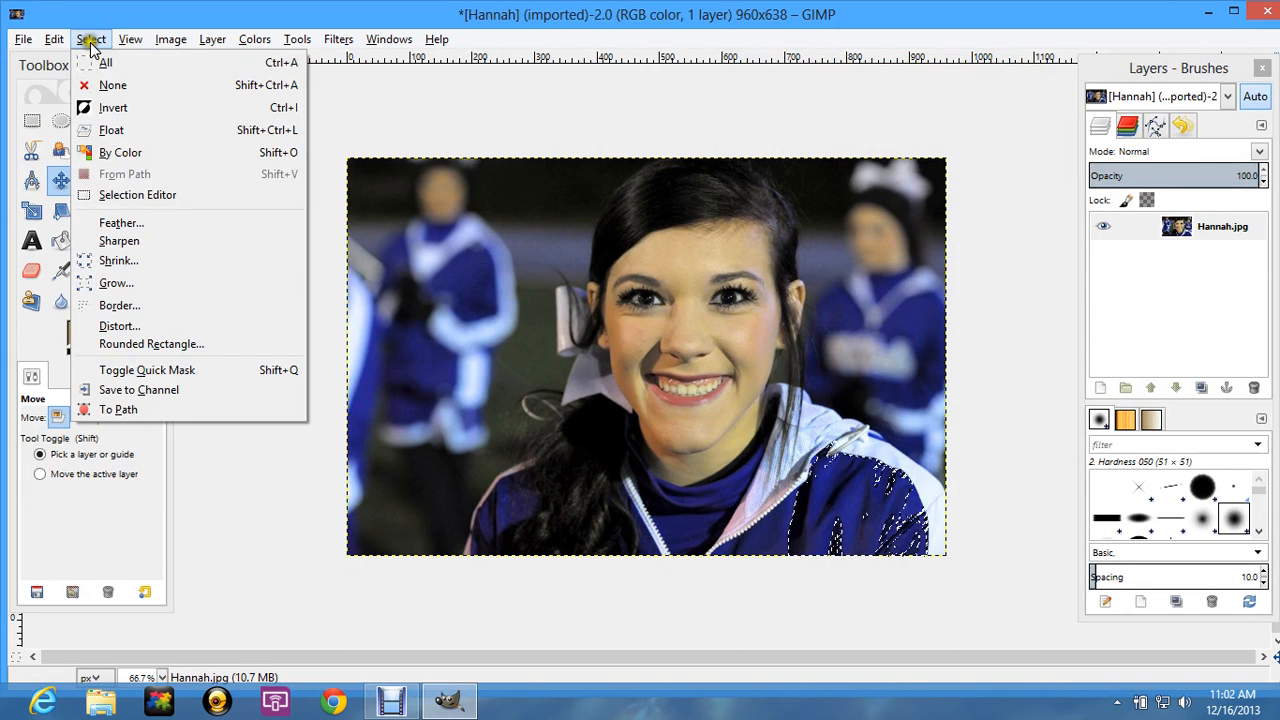
pyautogui.click(113, 87)
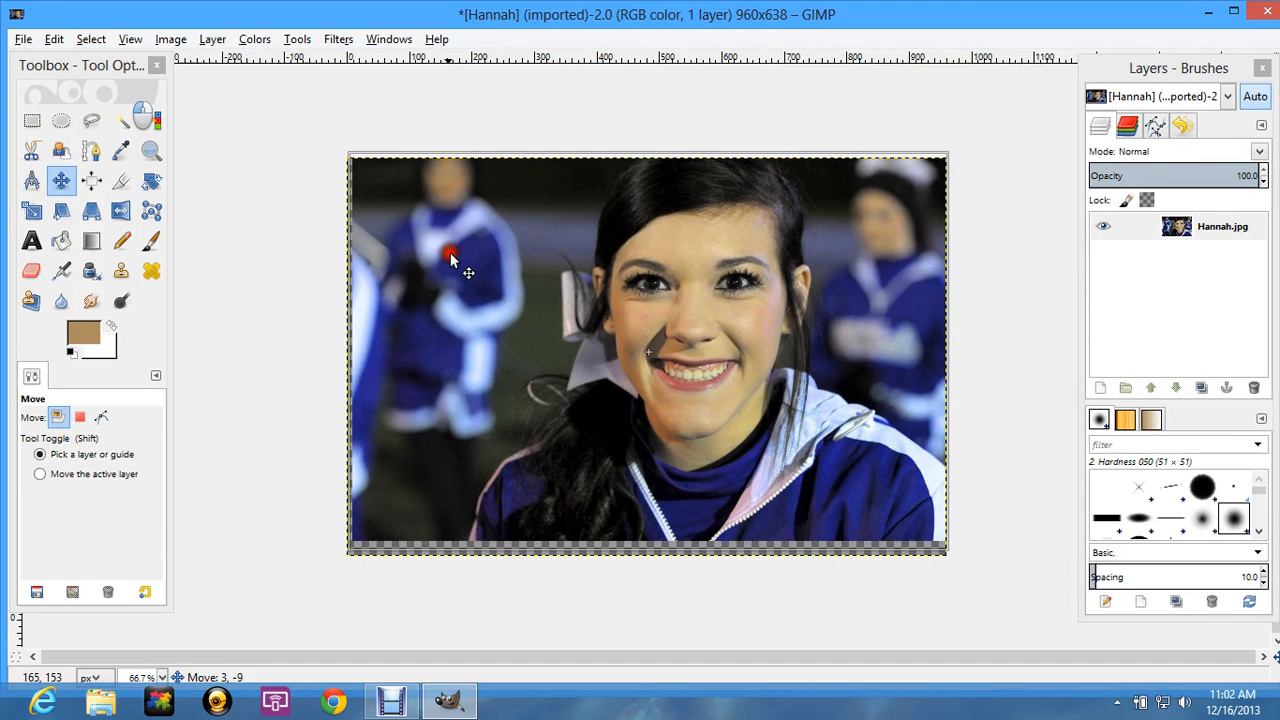
pyautogui.click(473, 236)
# Try rotating the whole photo layer by about 162° with the Rotate tool, and cancel the rotation
pyautogui.press('Tab')
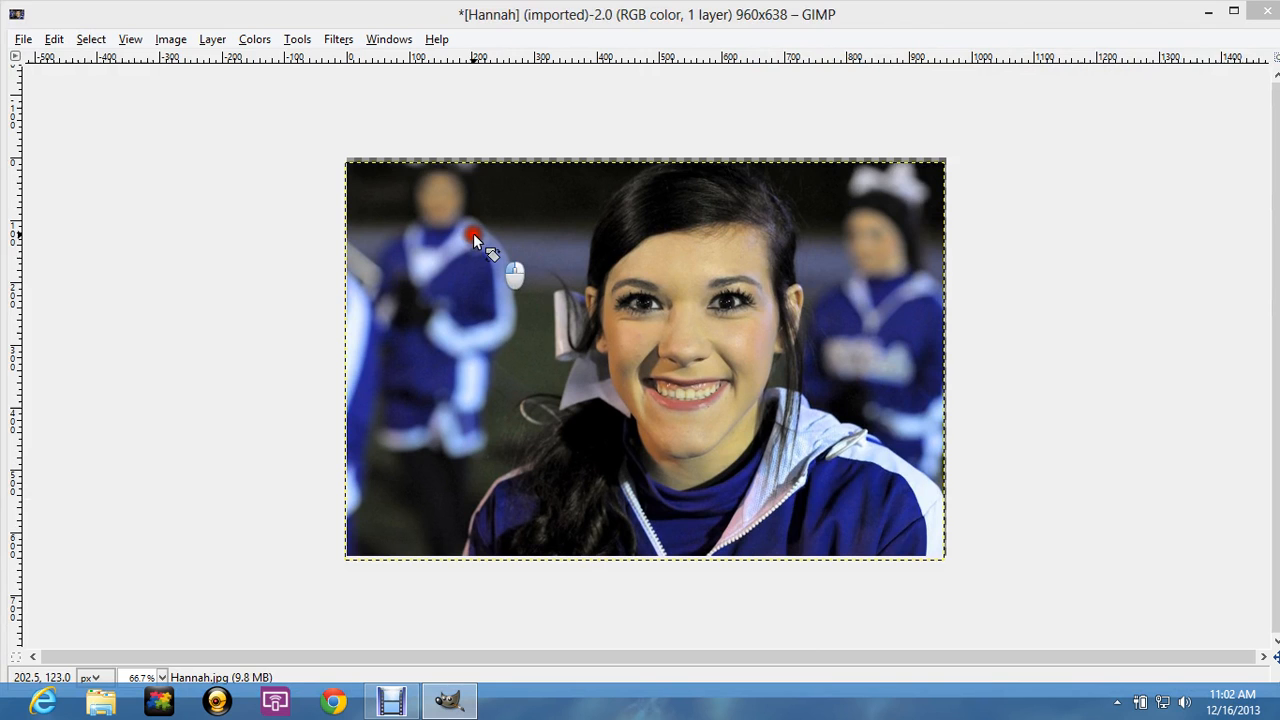
pyautogui.click(930, 236)
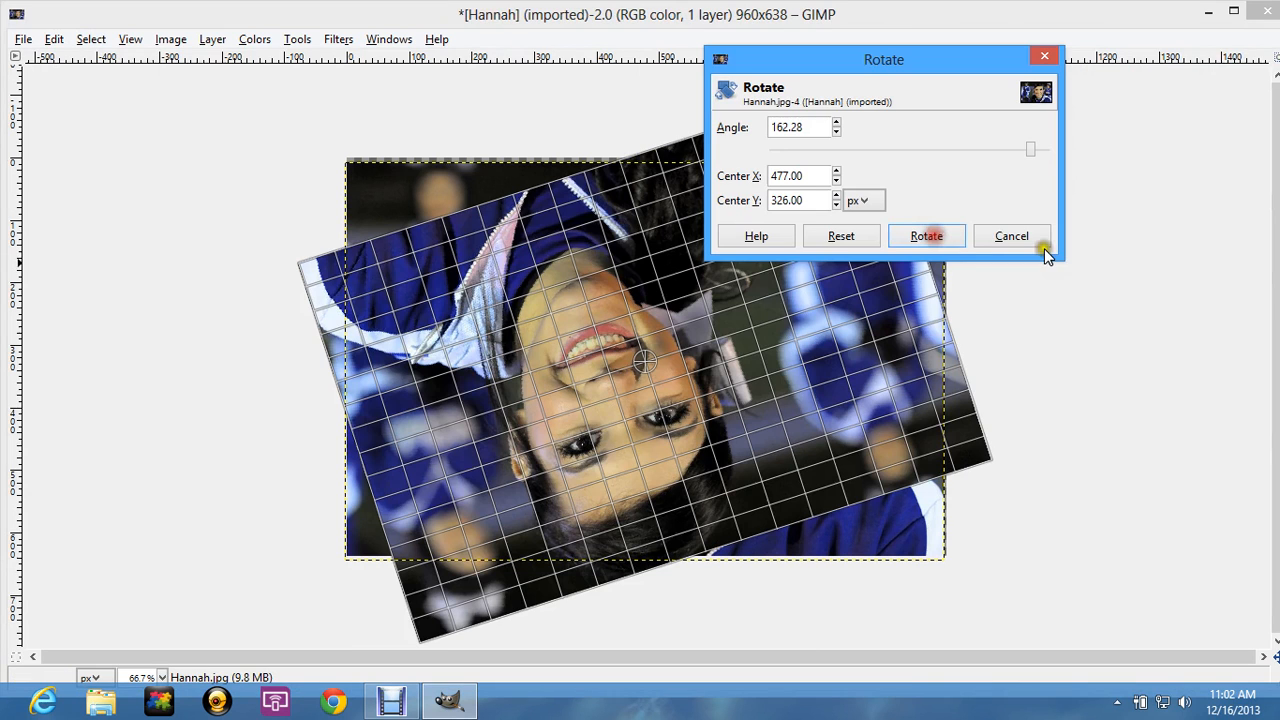
pyautogui.click(1046, 246)
pyautogui.click(1021, 234)
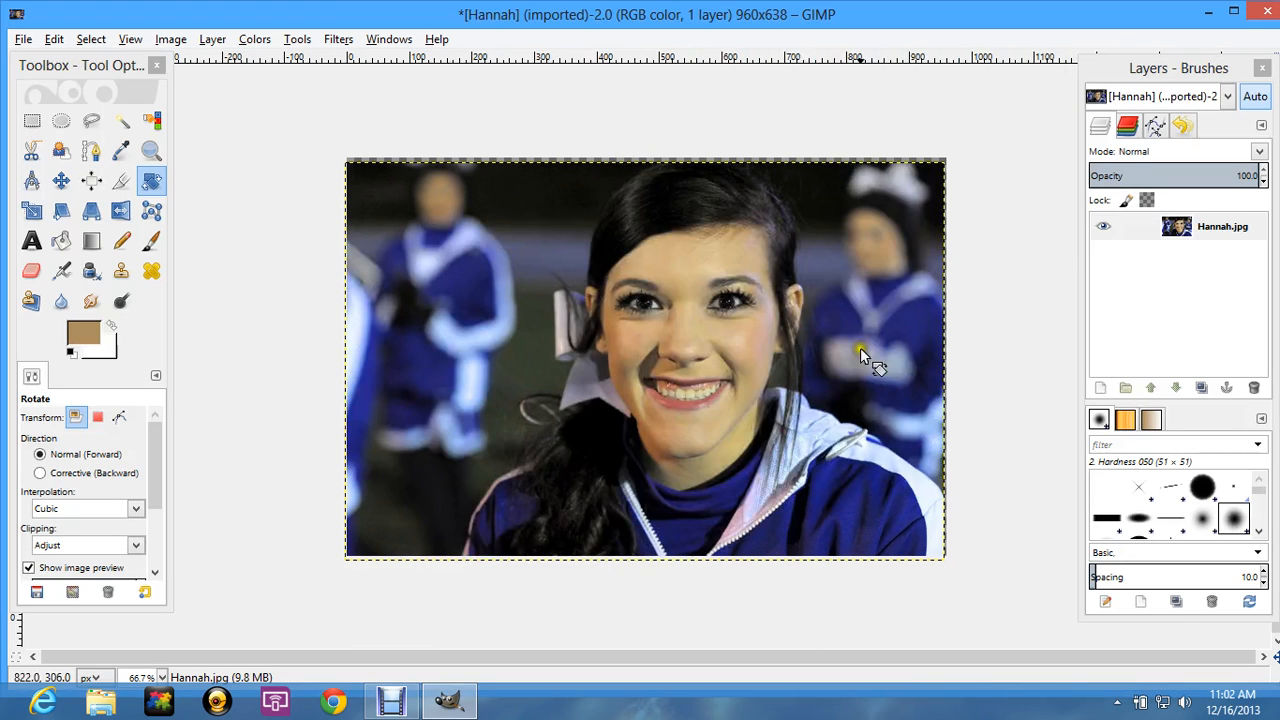
# Try shrinking the photo layer to about 263 × 169 px toward its lower-right corner with the Scale tool, and cancel the scaling
pyautogui.click(31, 210)
pyautogui.click(349, 163)
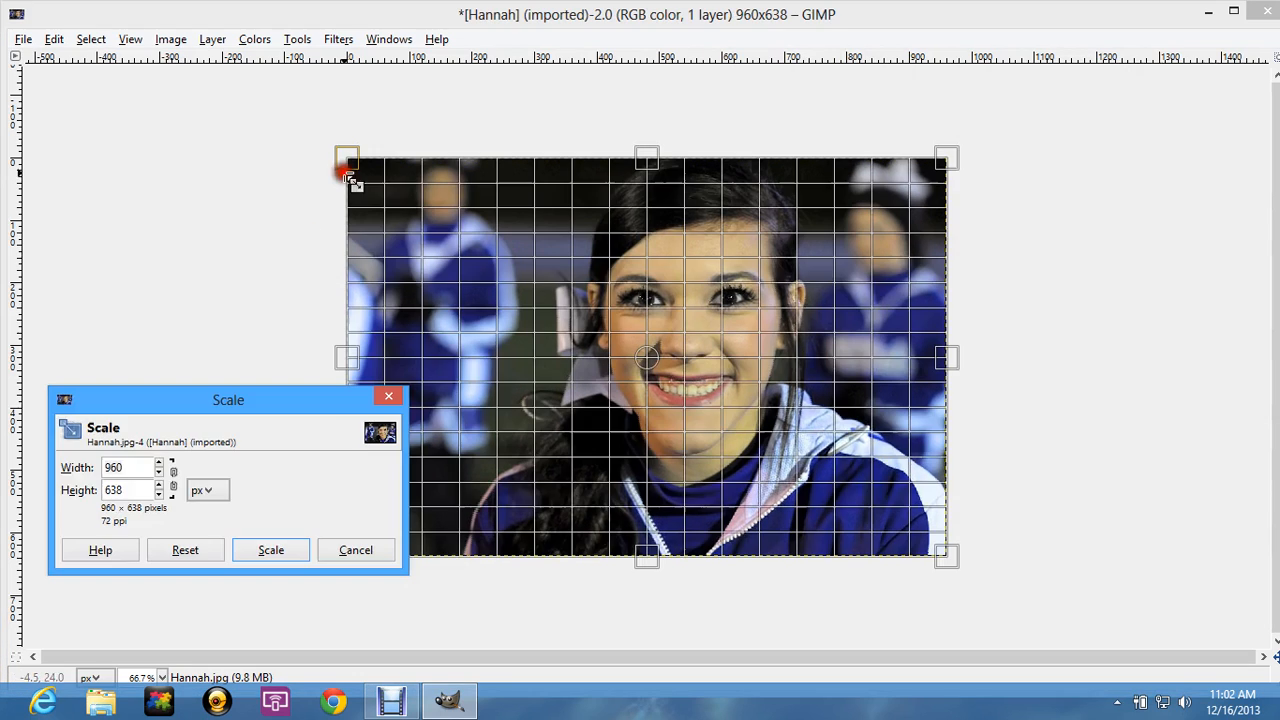
pyautogui.moveTo(349, 161); pyautogui.dragTo(783, 447)
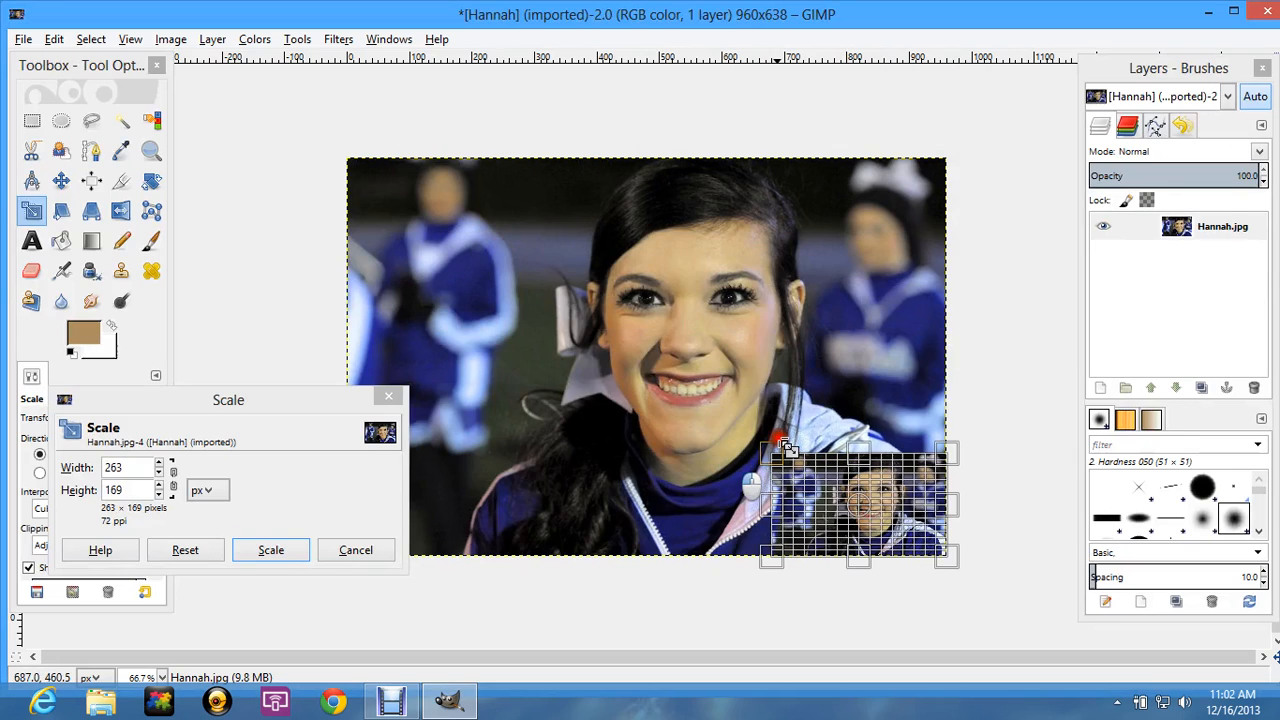
pyautogui.click(355, 550)
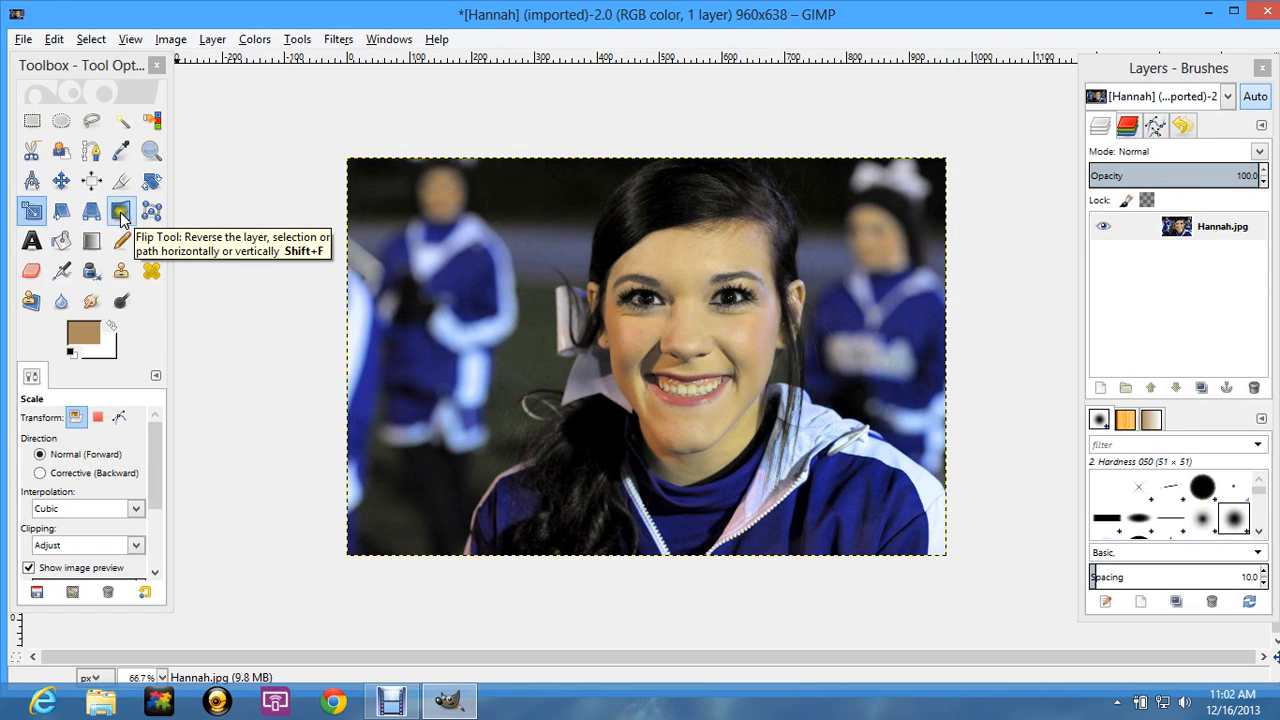
# Flip the photo horizontally back and forth with the Flip tool, ending in its original orientation
pyautogui.click(120, 213)
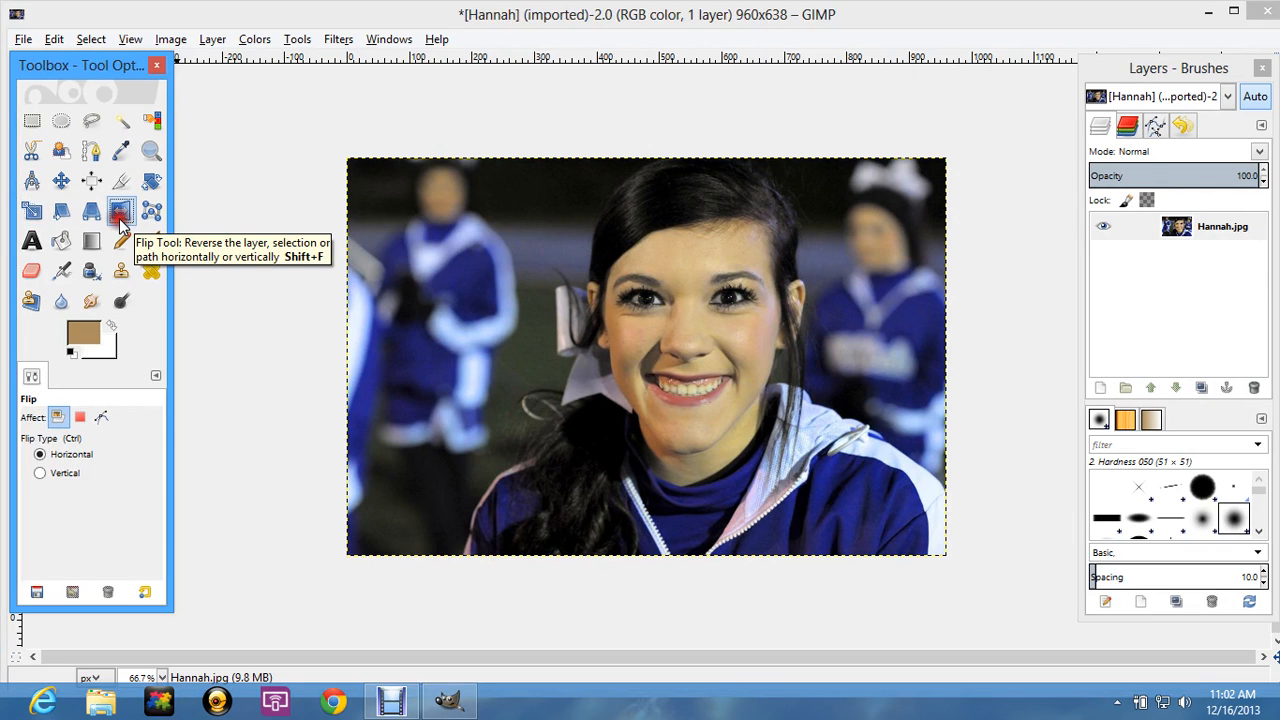
pyautogui.click(521, 301)
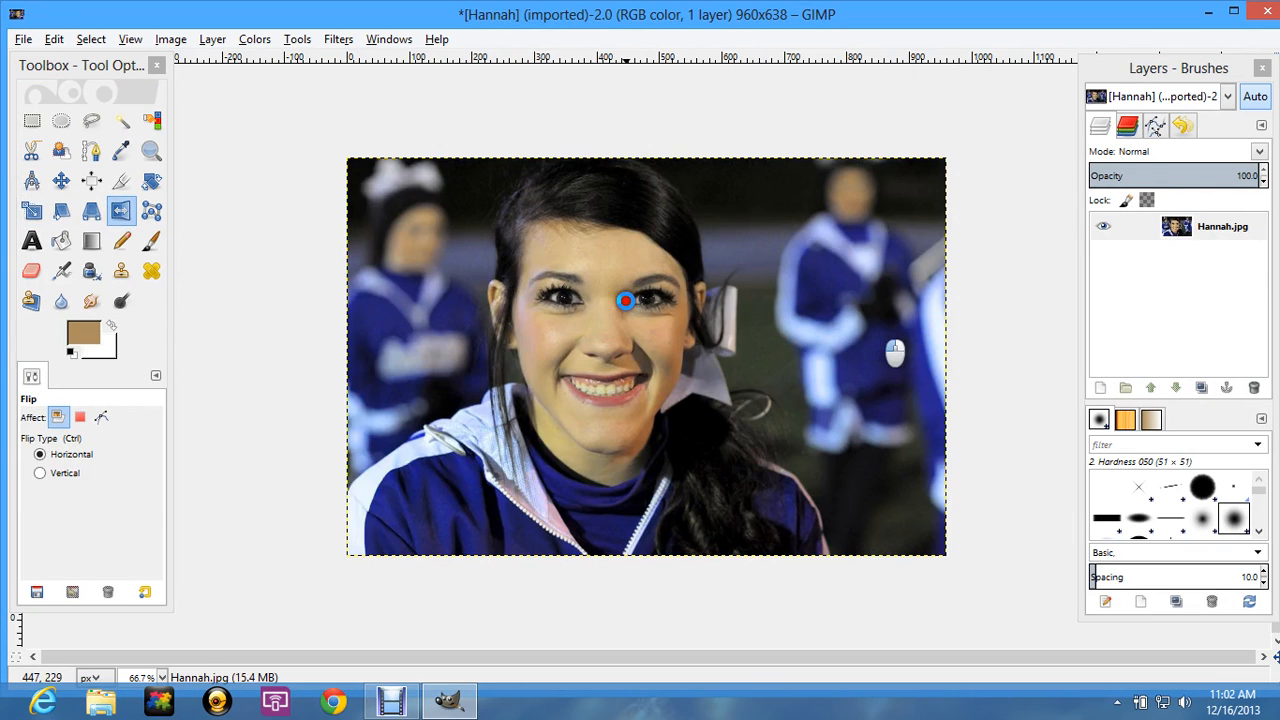
pyautogui.click(560, 308)
pyautogui.click(815, 298)
pyautogui.click(438, 290)
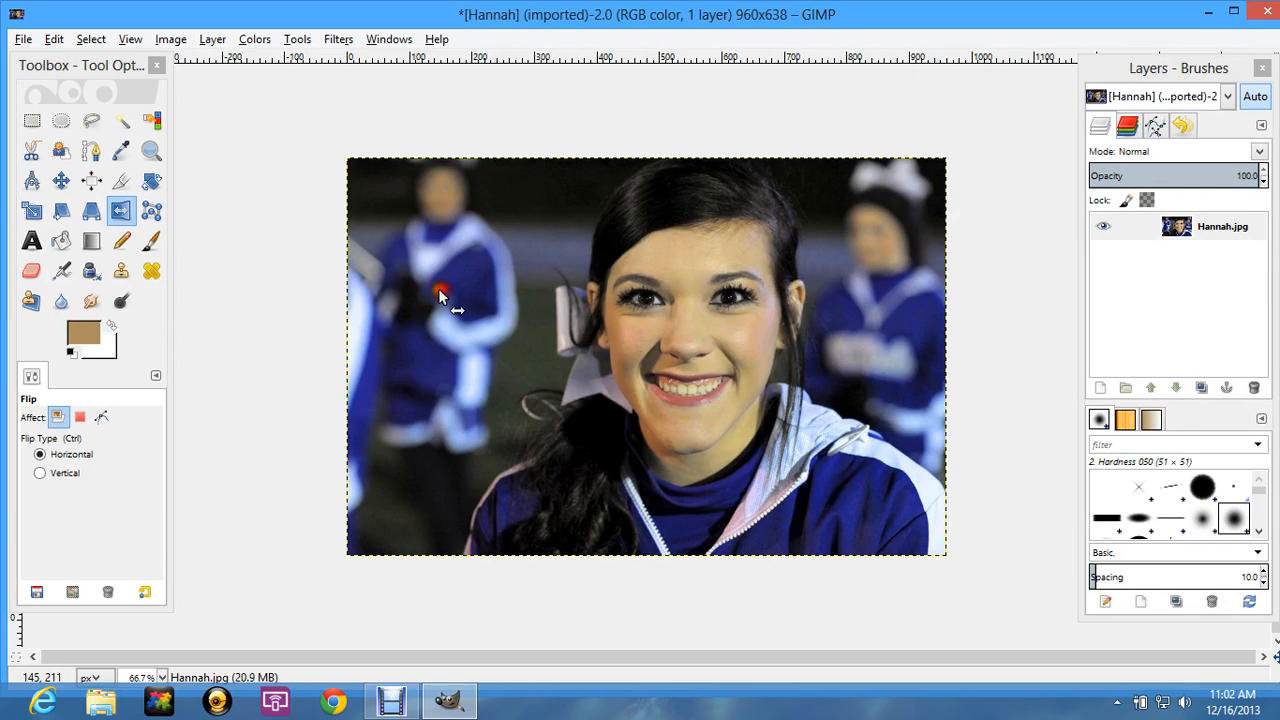
pyautogui.click(440, 288)
pyautogui.click(729, 300)
# Bring up the Text, Bucket Fill, Pencil and Paintbrush tools in turn to view their options
pyautogui.click(31, 241)
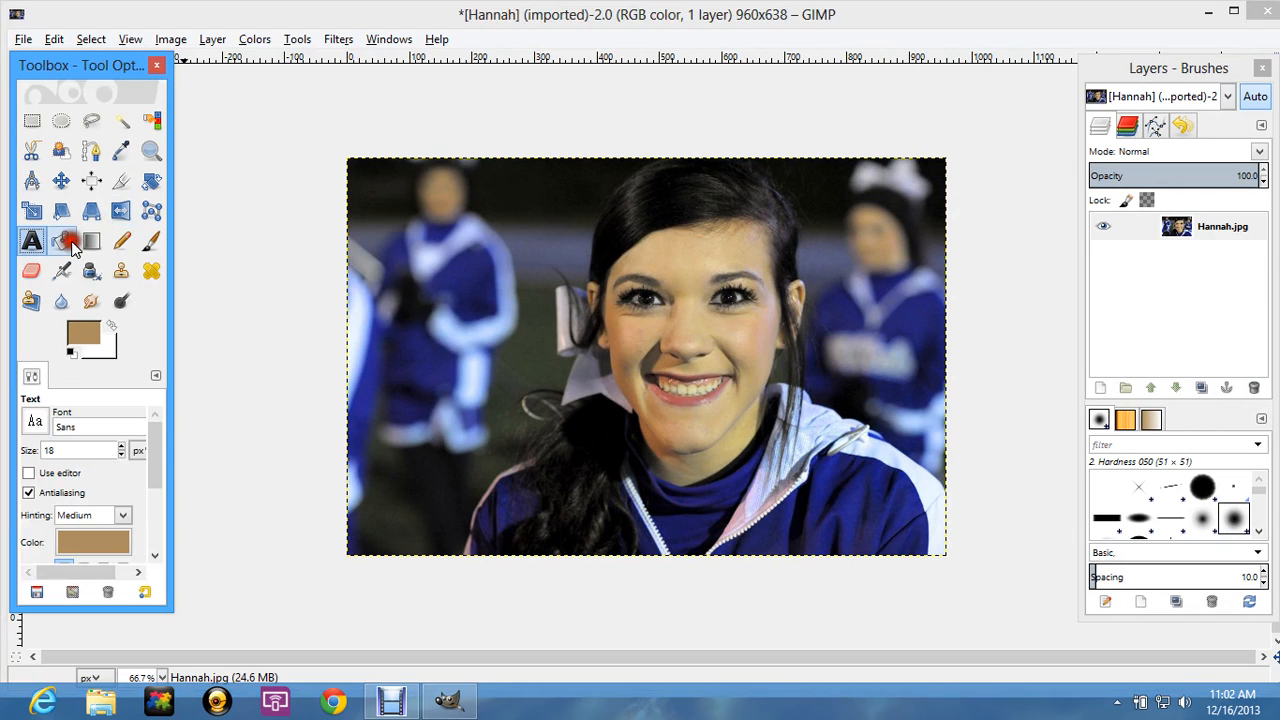
pyautogui.click(61, 245)
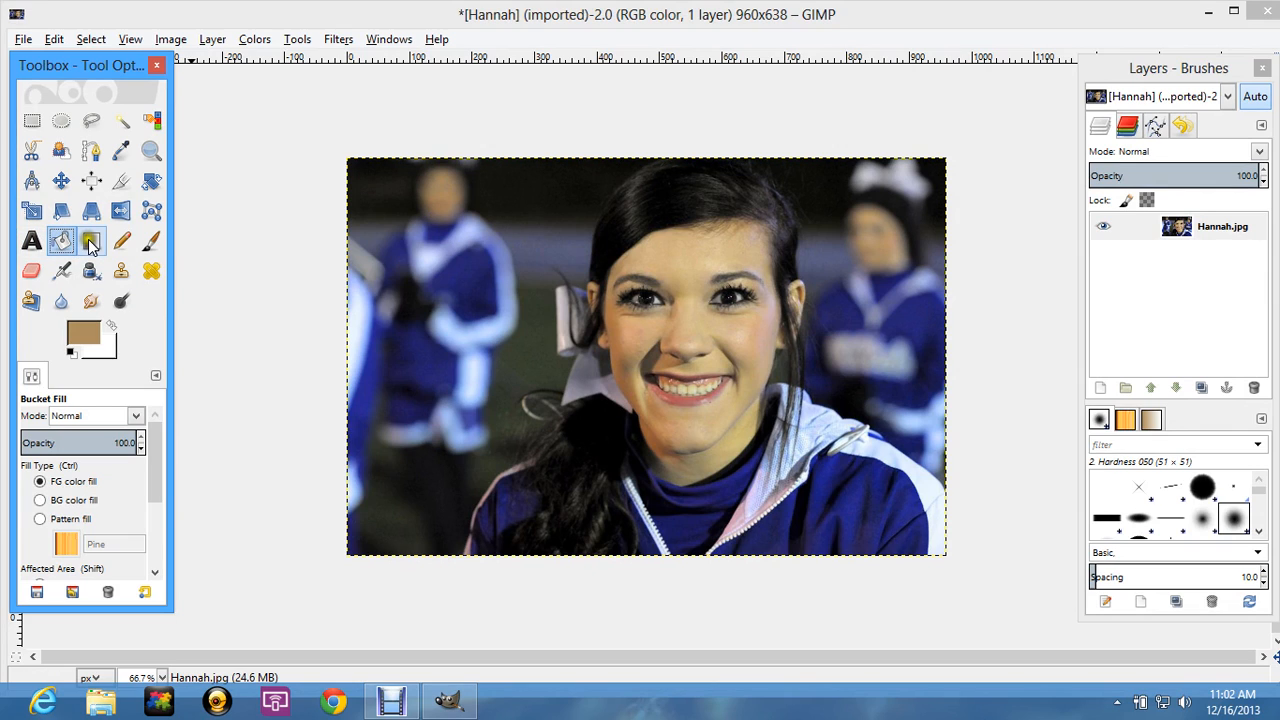
pyautogui.click(121, 246)
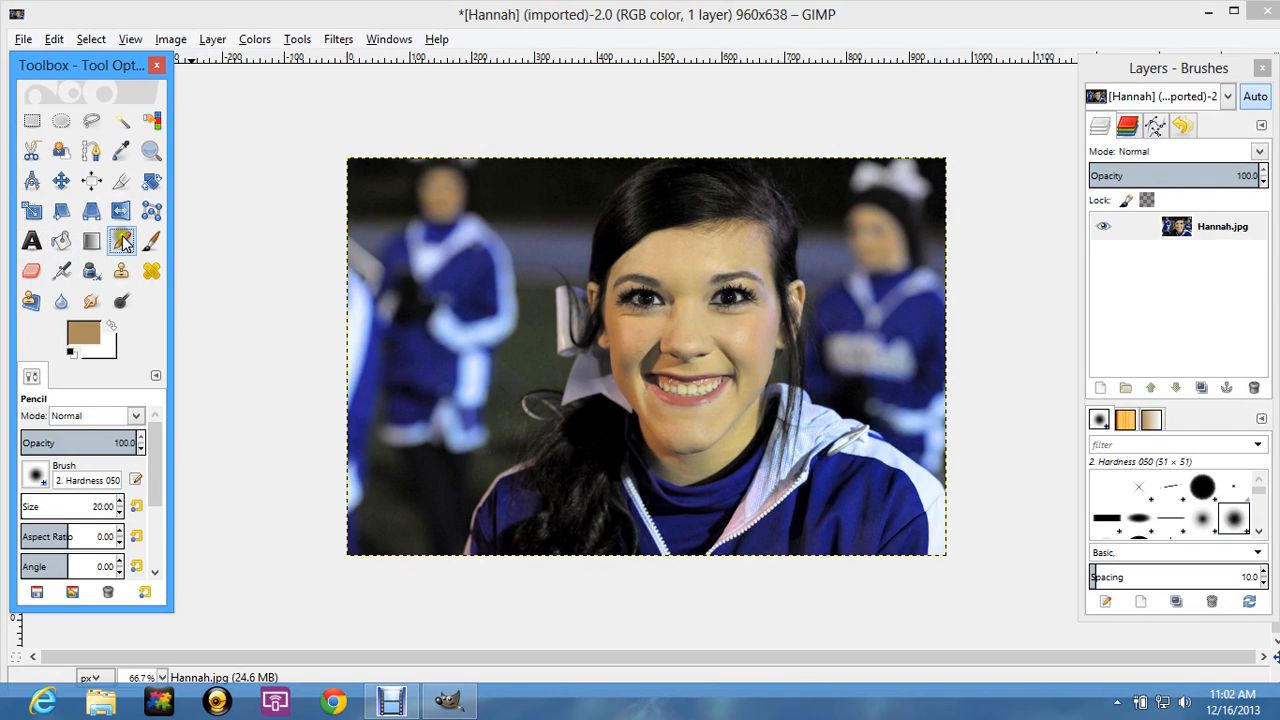
pyautogui.click(151, 243)
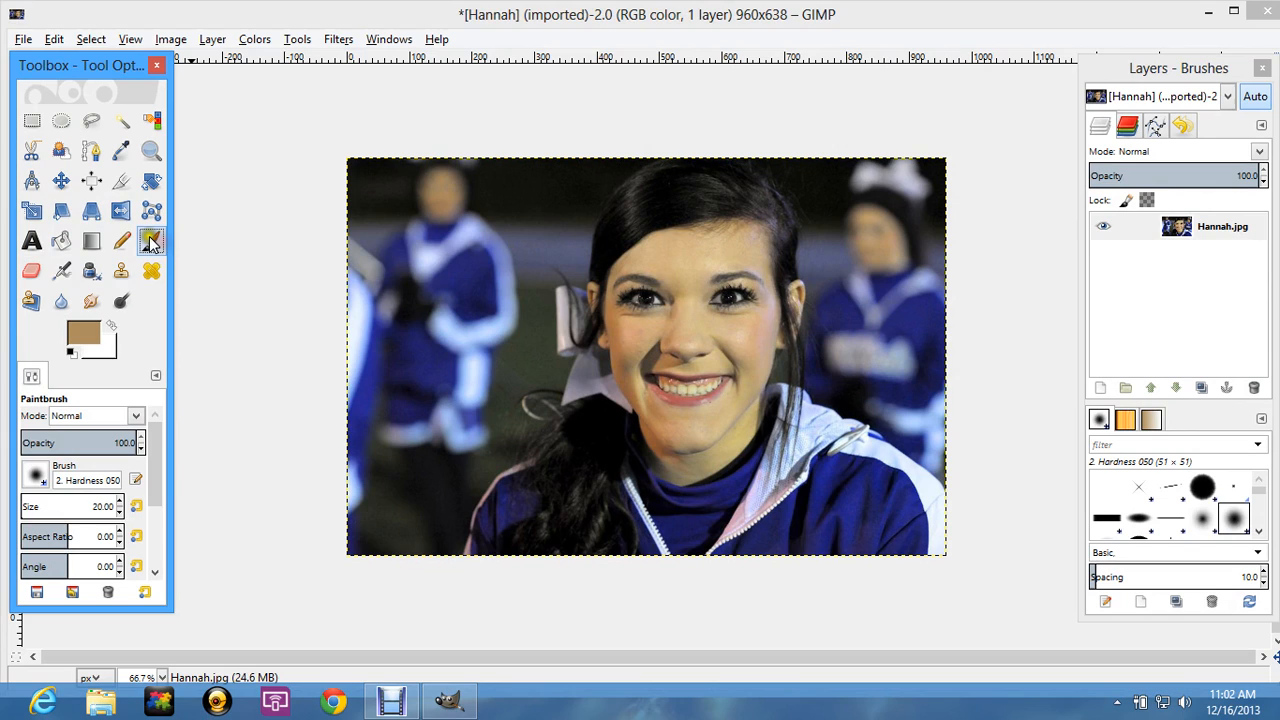
# Try the Eraser with a scribble across the blurred figure beside the woman's hair bow, and undo the stroke
pyautogui.click(31, 271)
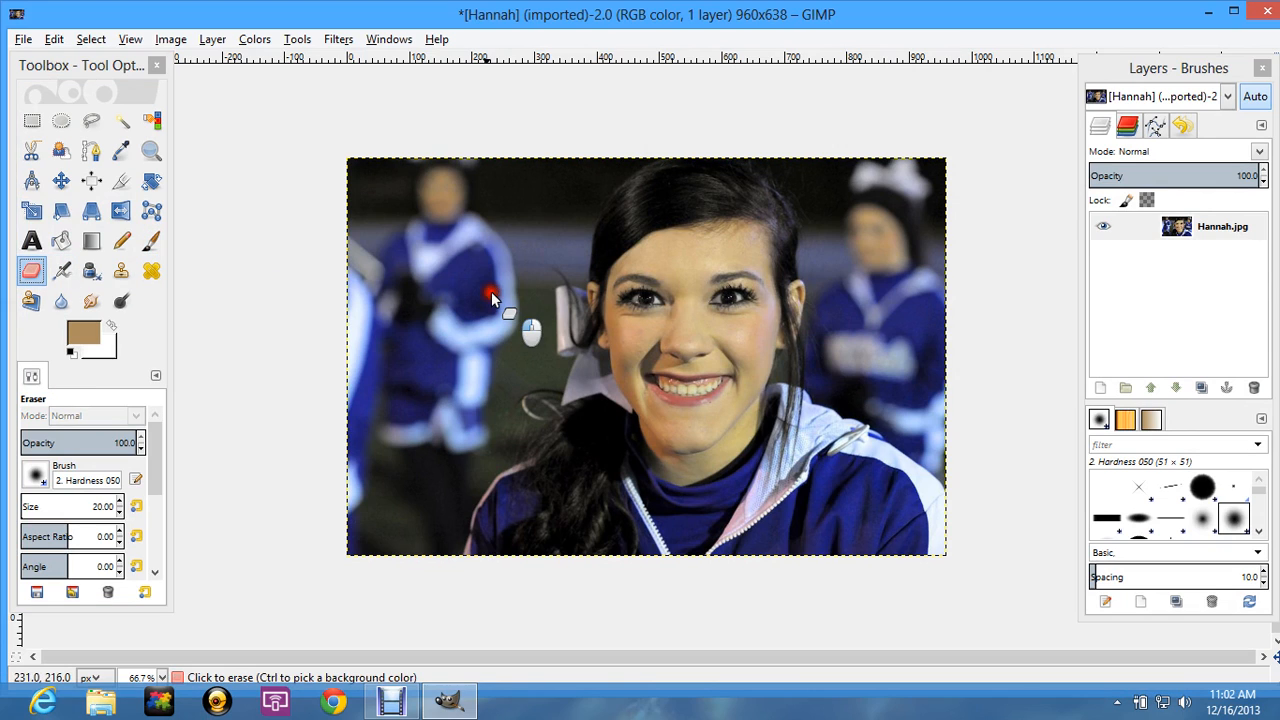
pyautogui.moveTo(491, 291)
pyautogui.mouseDown()
pyautogui.moveTo(520, 322)
pyautogui.moveTo(423, 344)
pyautogui.moveTo(563, 293)
pyautogui.mouseUp()
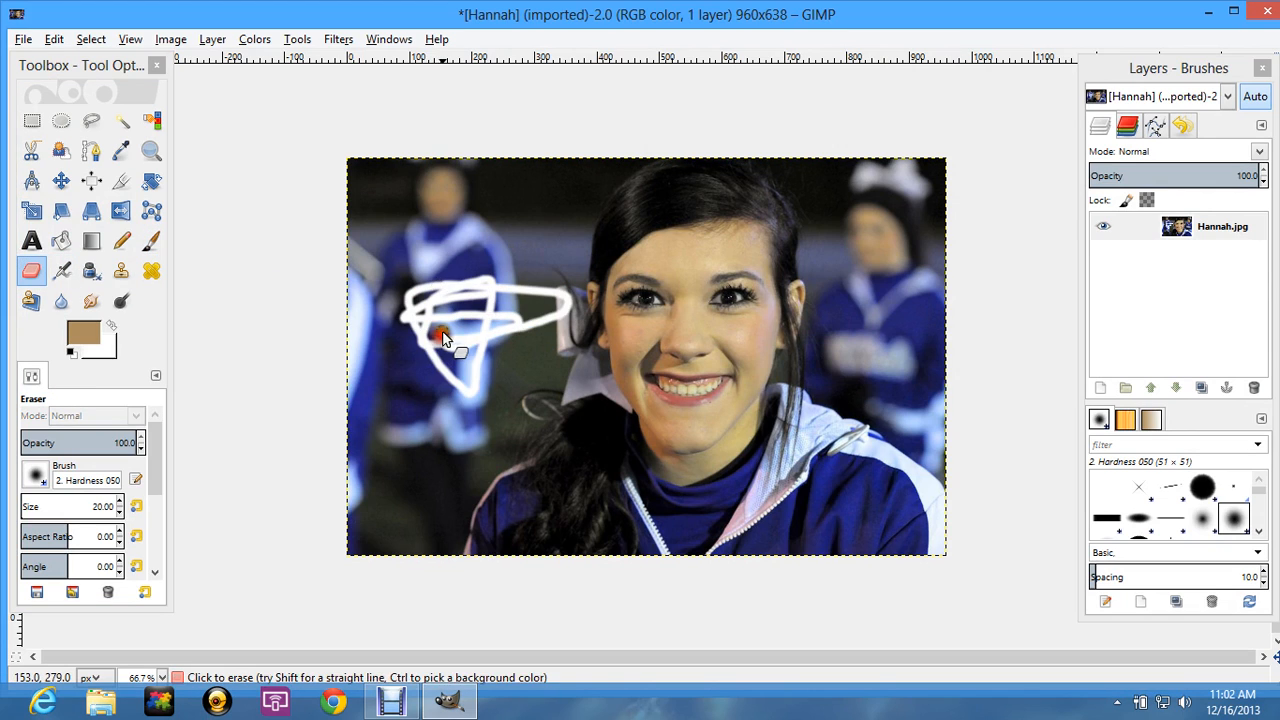
pyautogui.hotkey('ctrl', 'z')
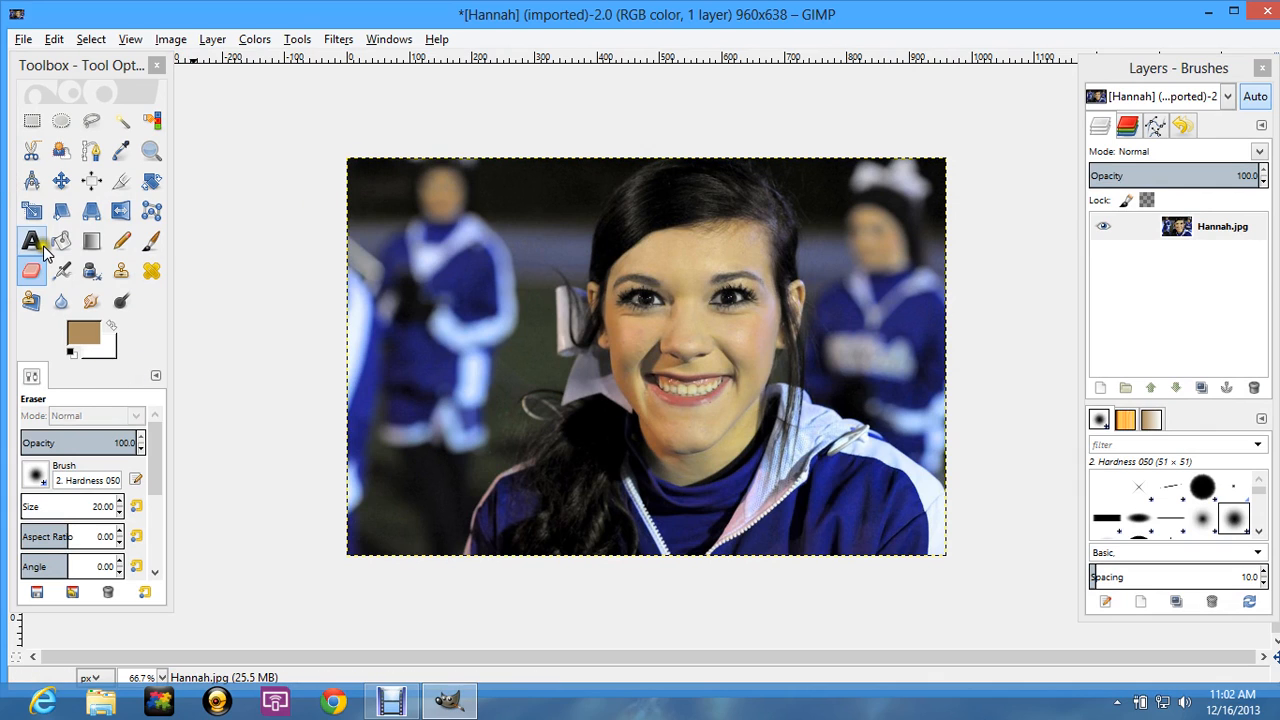
# Try the Airbrush with a loose size 20 stroke over the blurred background figure, and undo the stroke
pyautogui.click(150, 243)
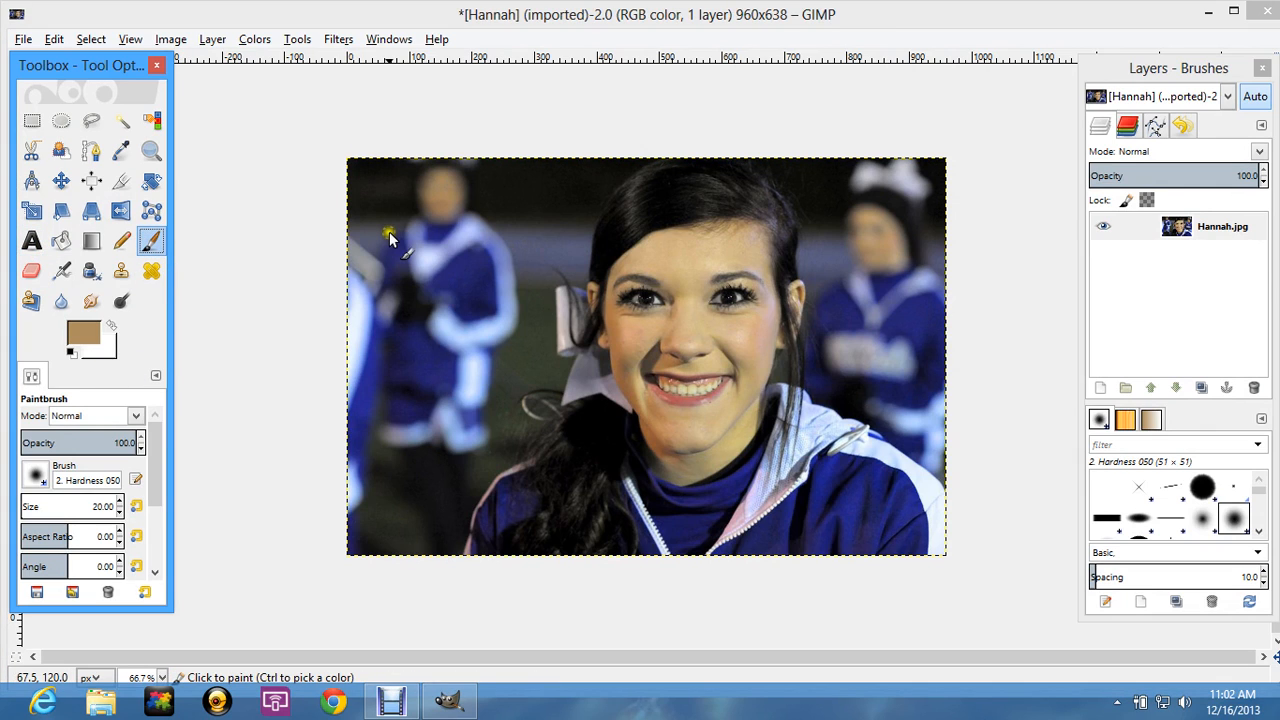
pyautogui.click(60, 276)
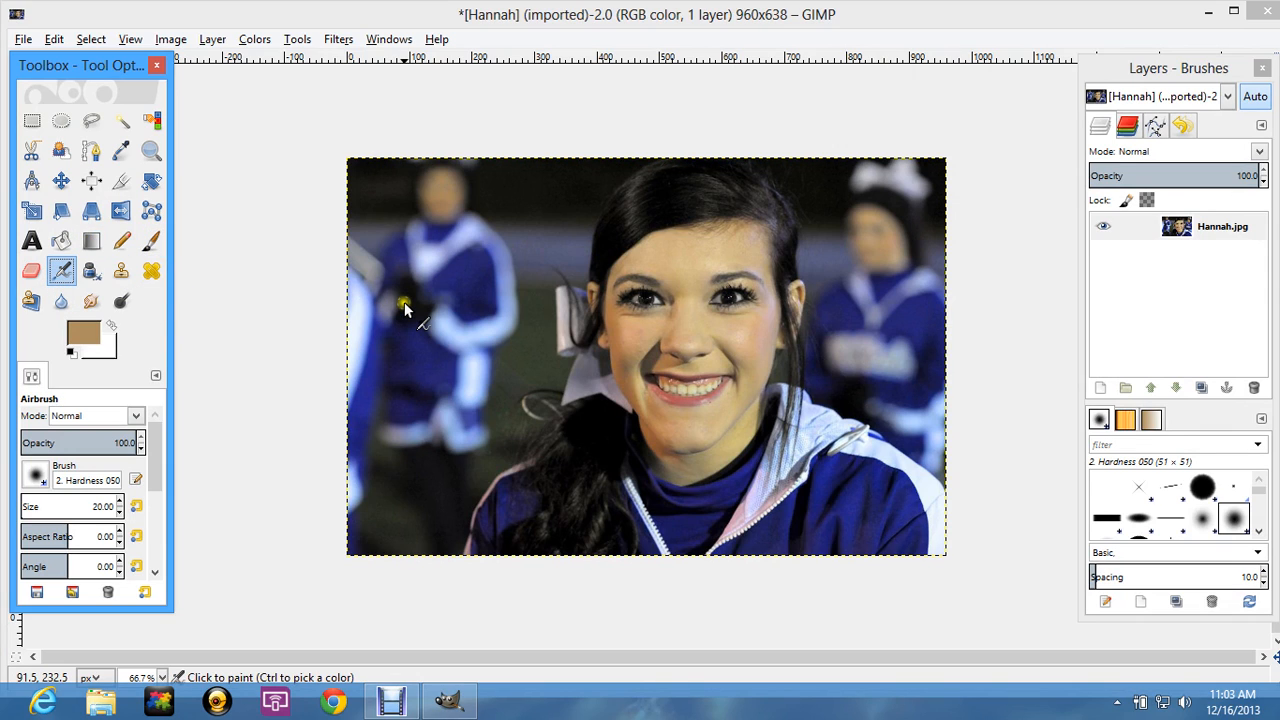
pyautogui.moveTo(404, 309)
pyautogui.mouseDown()
pyautogui.moveTo(531, 394)
pyautogui.moveTo(529, 376)
pyautogui.moveTo(509, 388)
pyautogui.mouseUp()
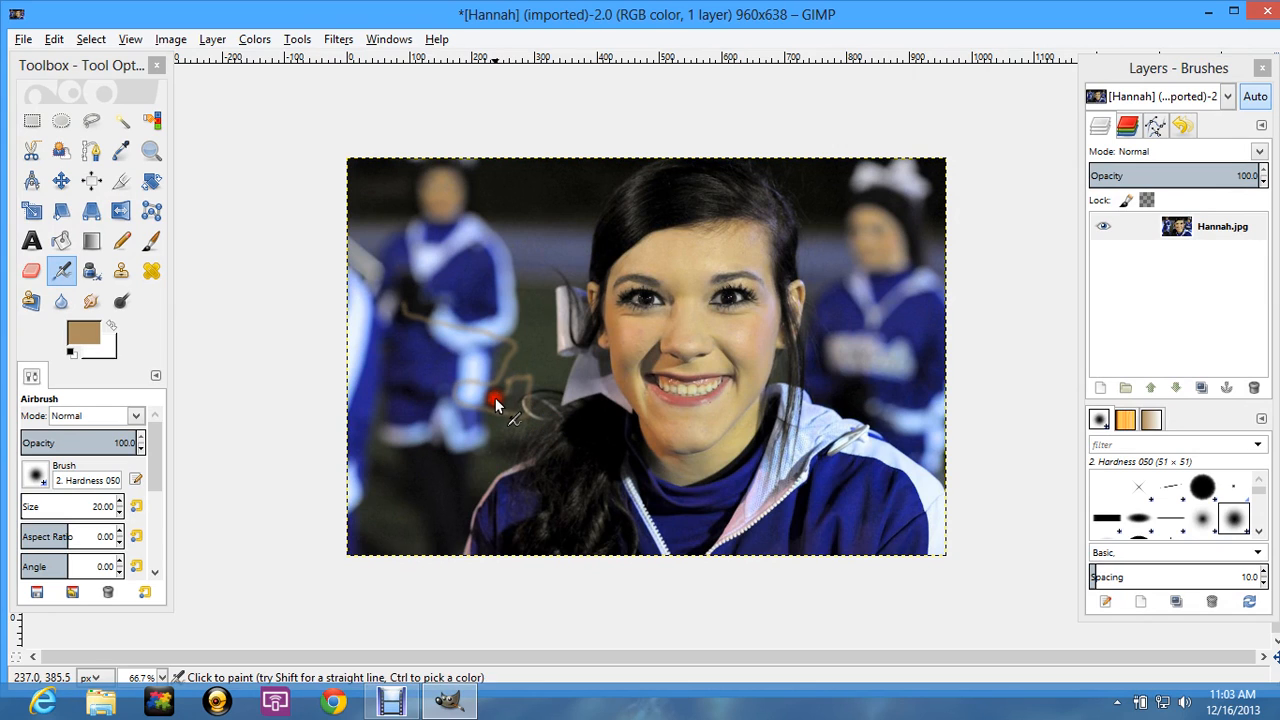
pyautogui.hotkey('ctrl', 'z')
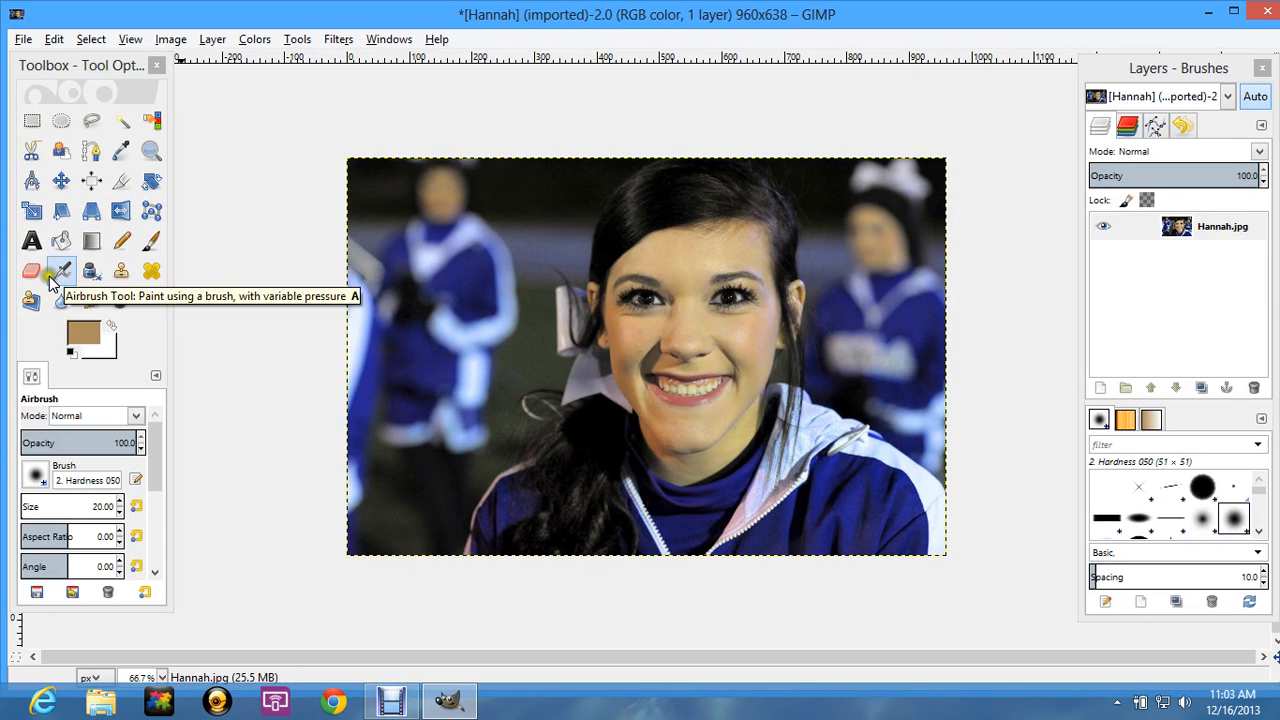
# Bring up the Ink, Clone, Heal, Perspective Clone and Smudge tools in turn to view their options
pyautogui.click(93, 276)
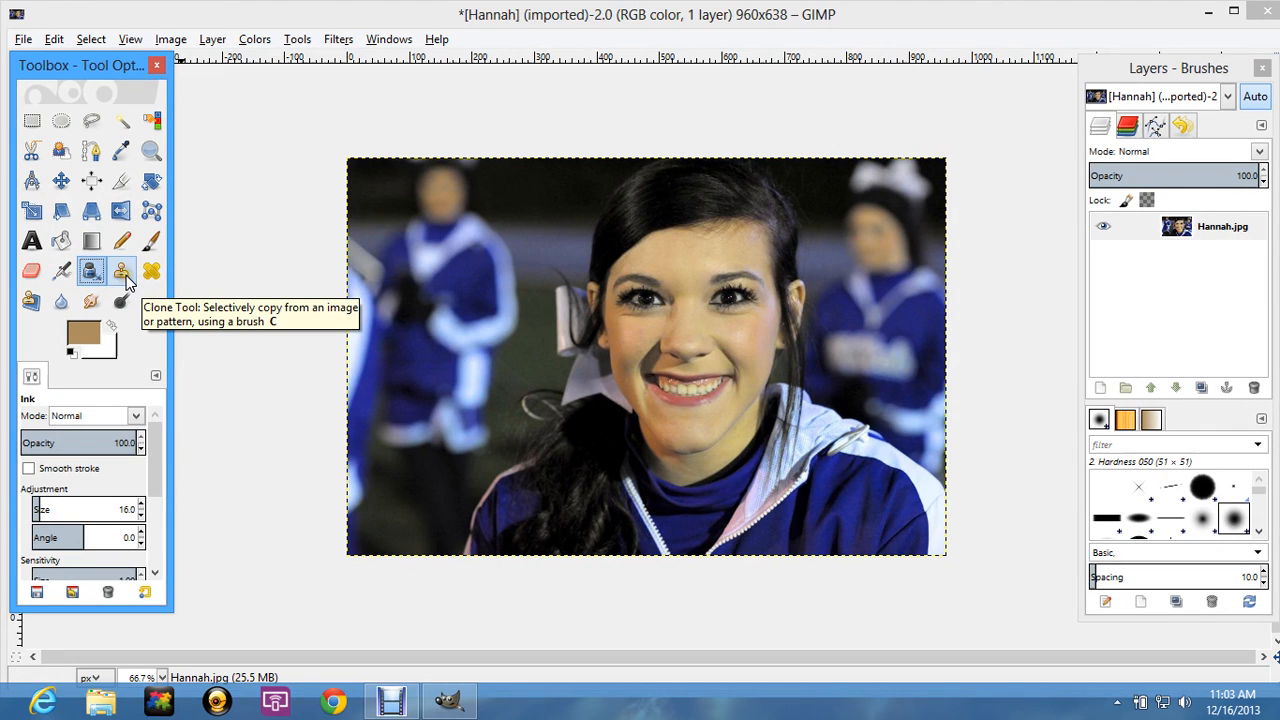
pyautogui.click(124, 276)
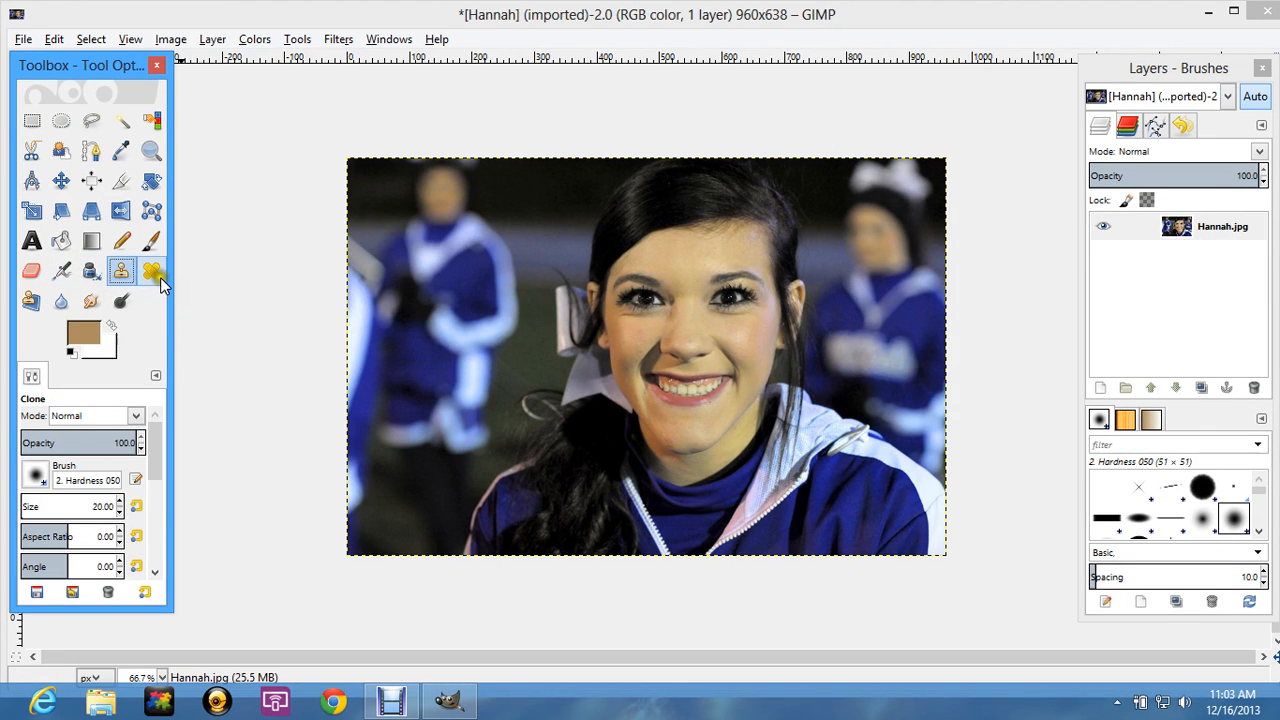
pyautogui.click(155, 276)
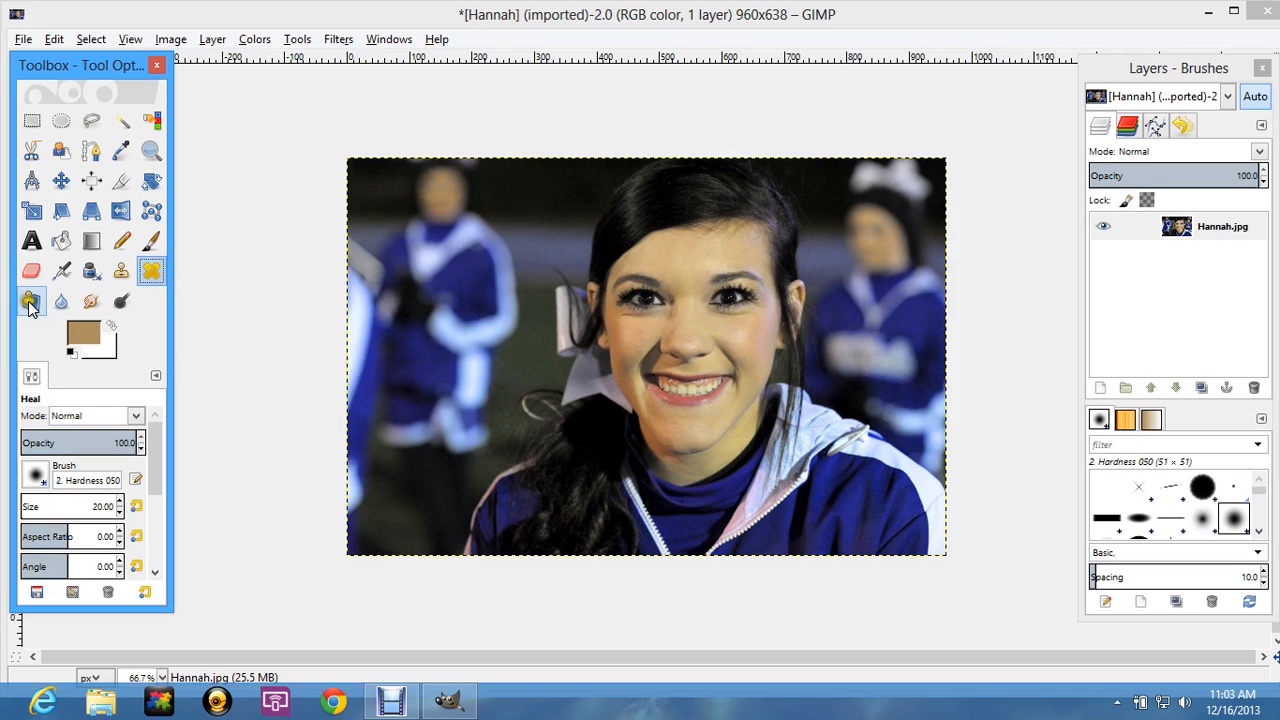
pyautogui.click(30, 302)
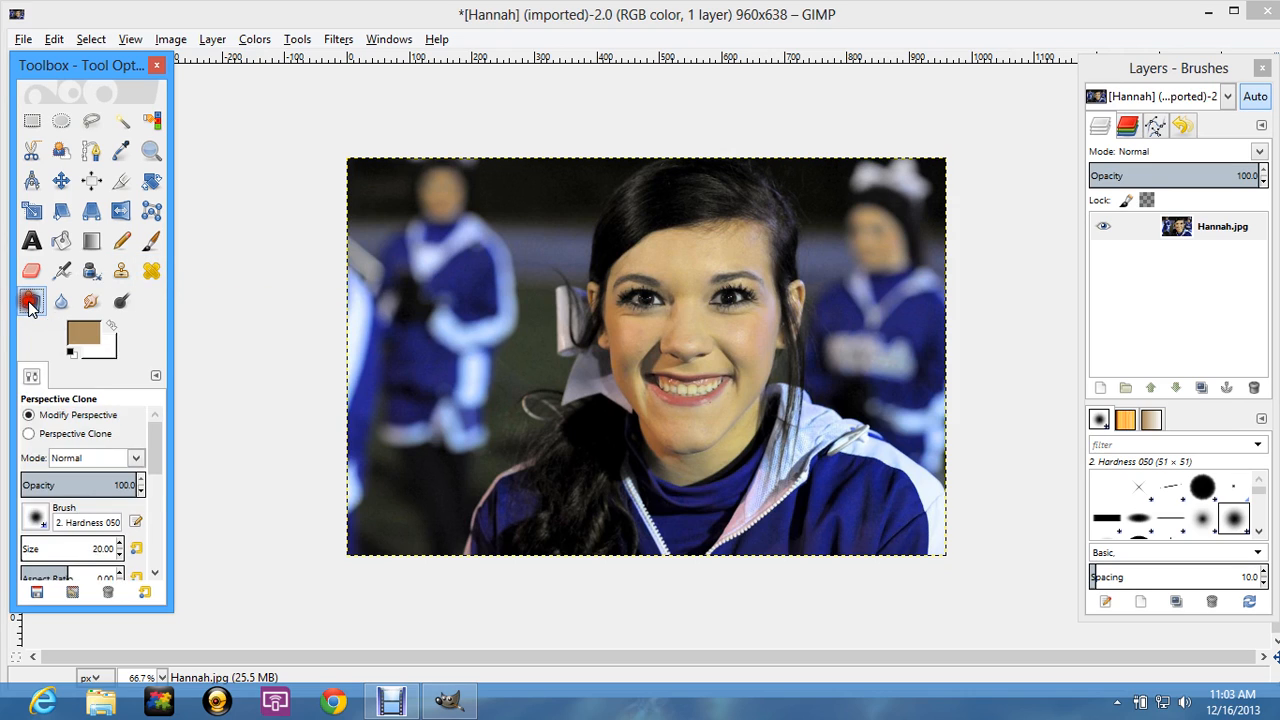
pyautogui.click(90, 303)
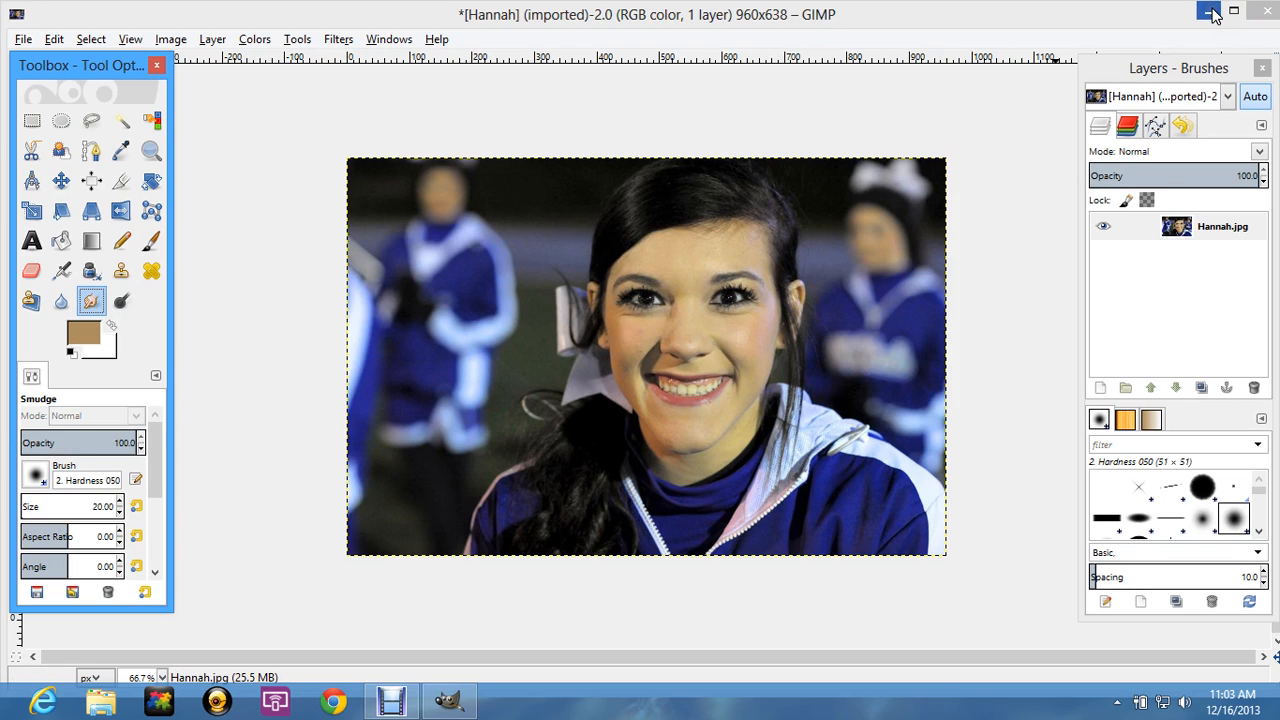
pyautogui.click(392, 705)
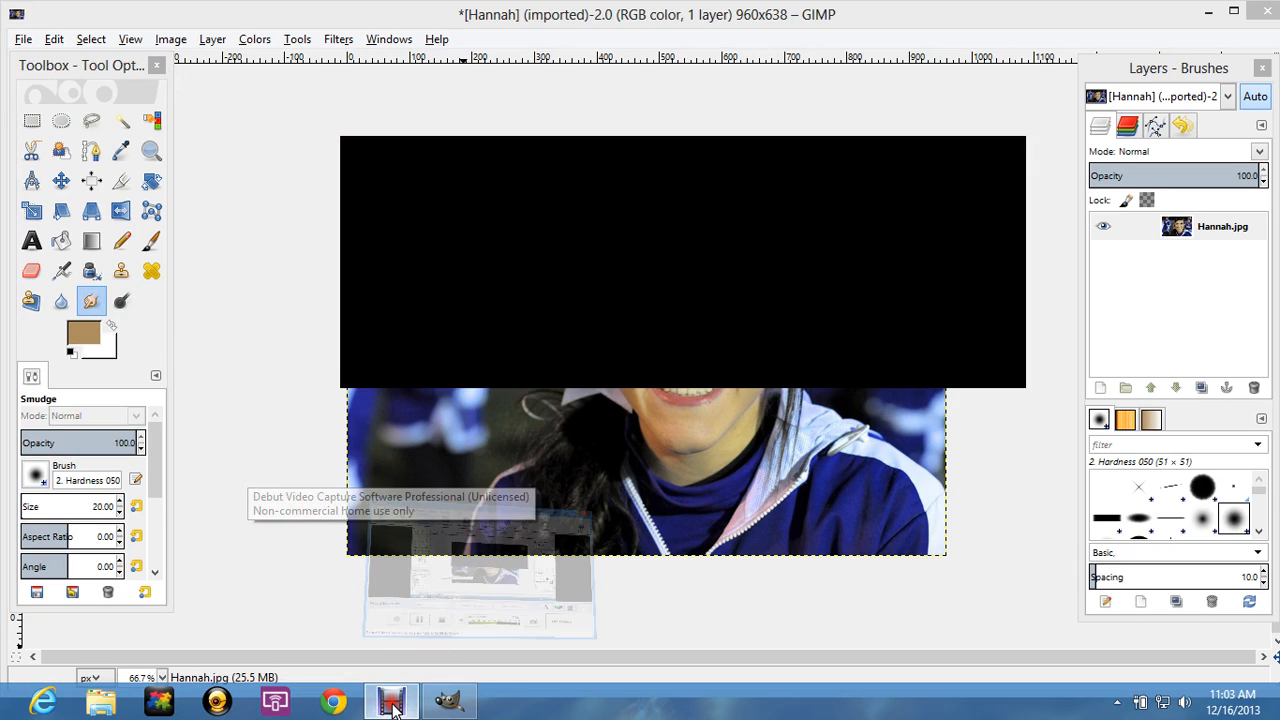